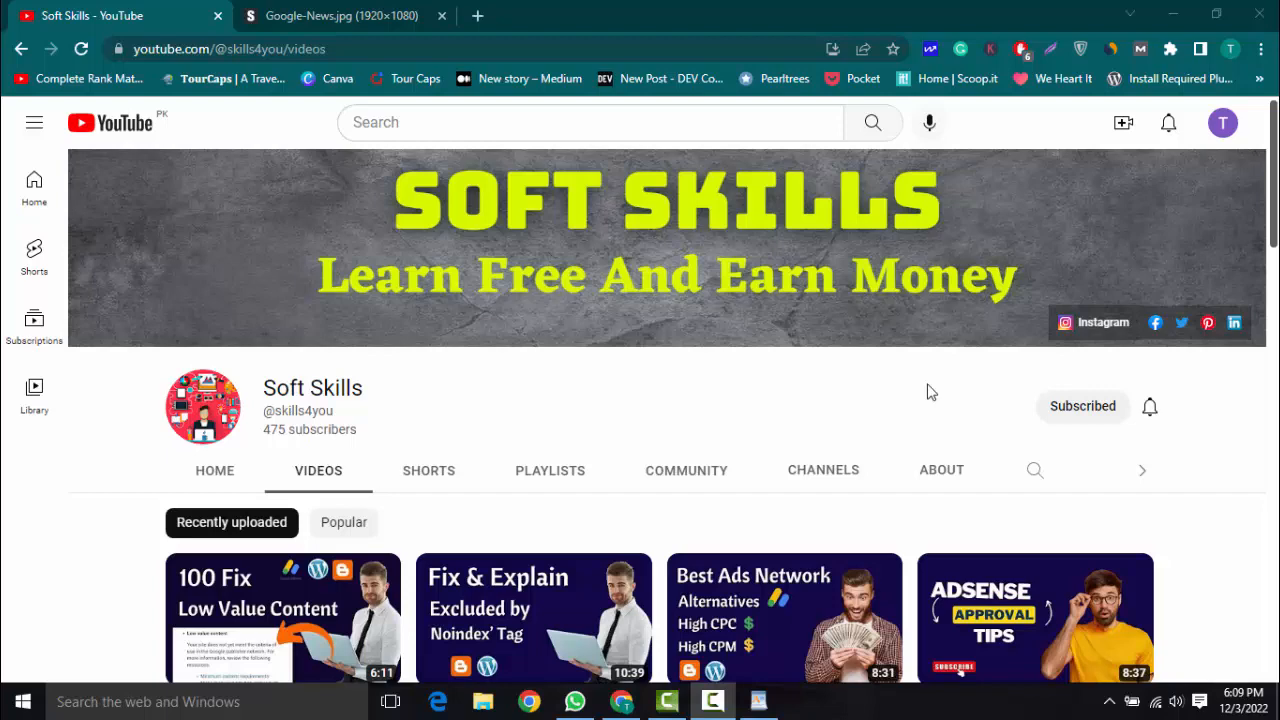
- Turn on all notifications for the subscribed Soft Skills YouTube channel
{"action": "left_click", "coordinate": [370, 14]}
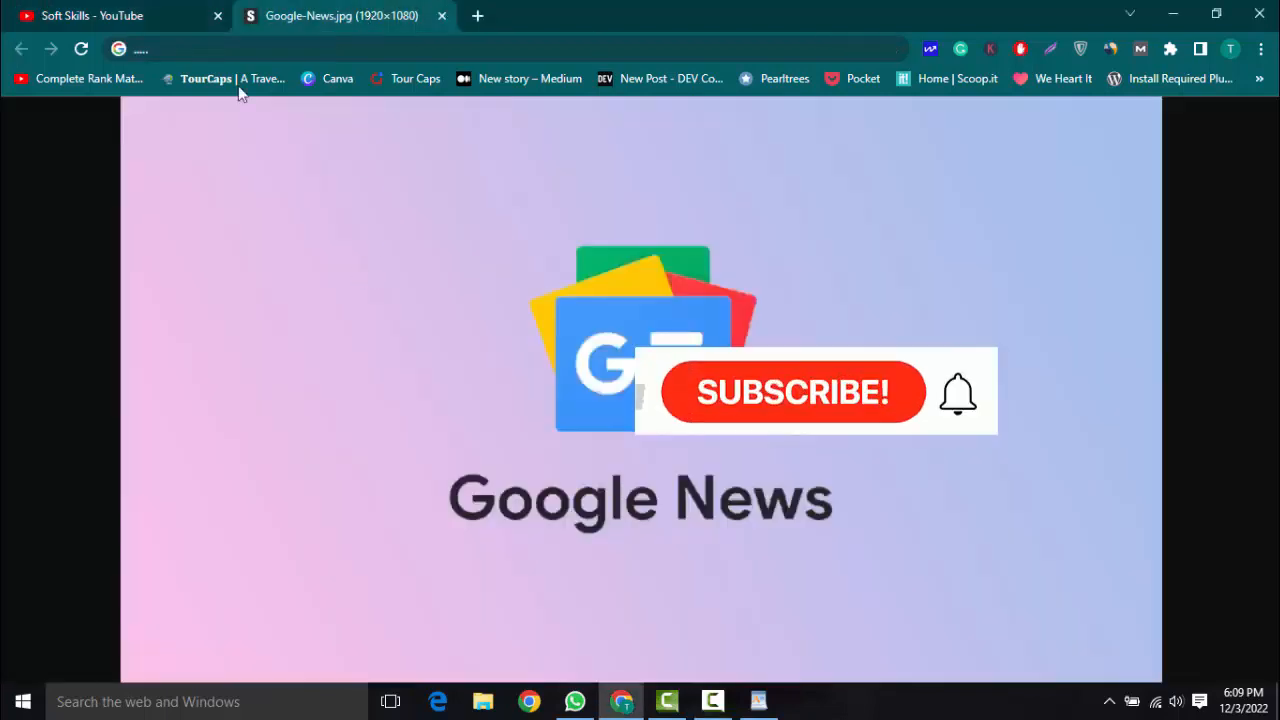
{"action": "left_click", "coordinate": [122, 14]}
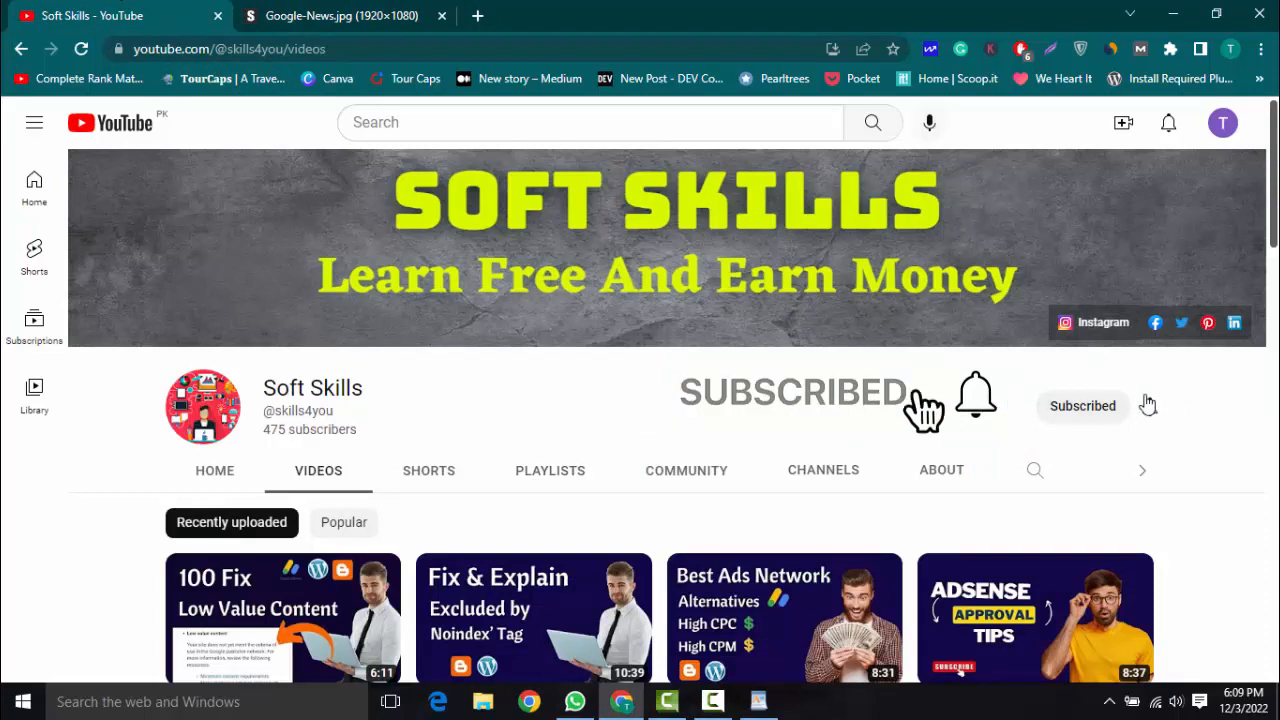
{"action": "left_click", "coordinate": [1147, 402]}
{"action": "left_click", "coordinate": [1131, 452]}
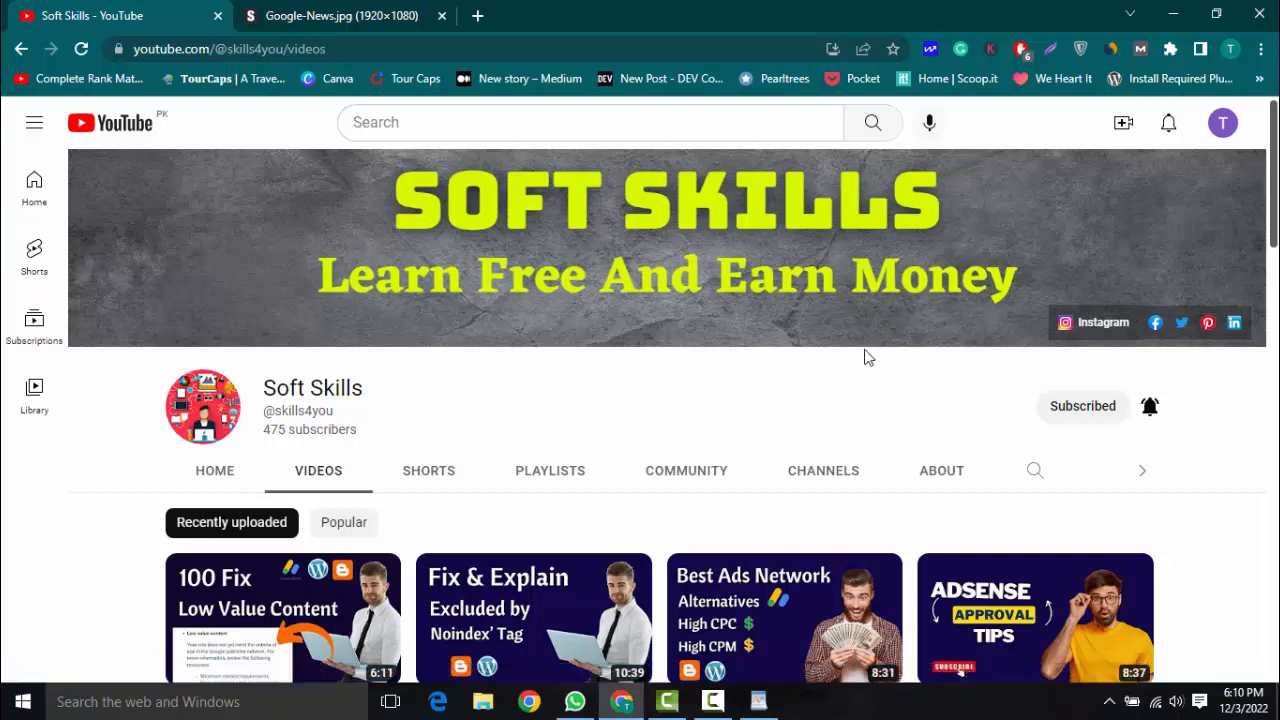
- Close the Google-News.jpg page, search the web for "google news publisher" in a new tab, and open the Google Publisher Center result
{"action": "left_click", "coordinate": [441, 16]}
{"action": "left_click", "coordinate": [252, 16]}
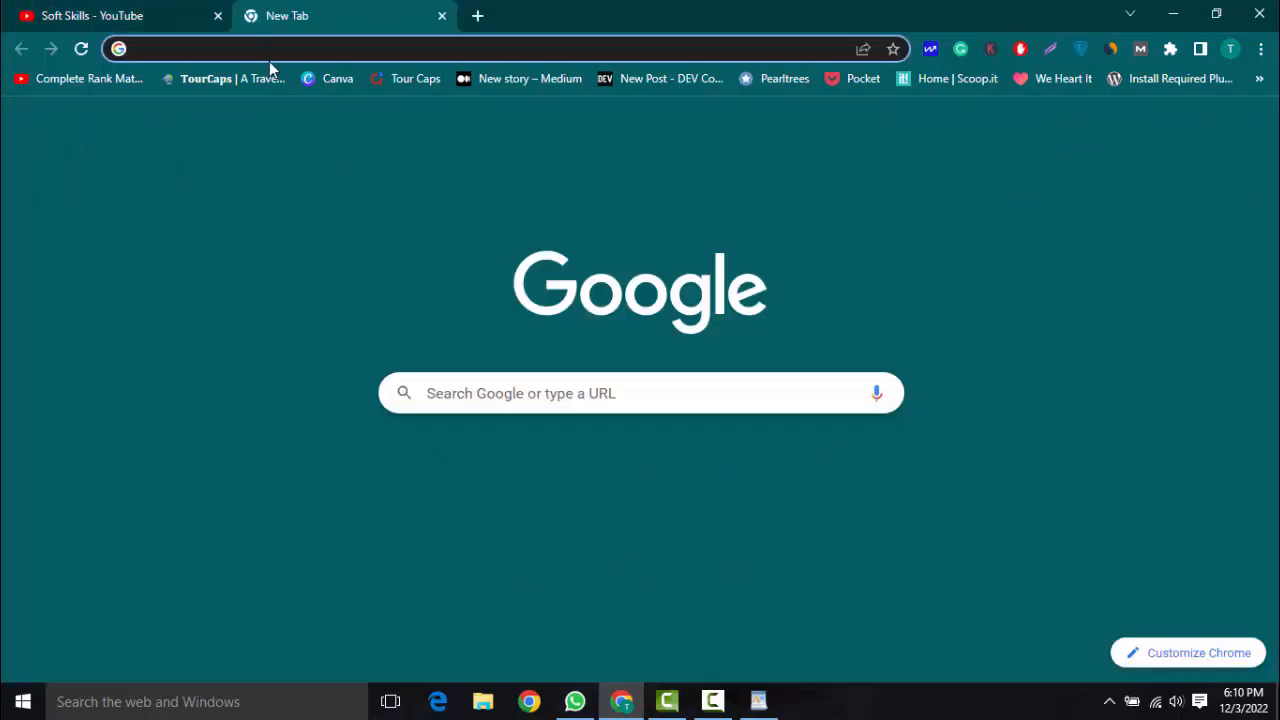
{"action": "left_click", "coordinate": [270, 48]}
{"action": "type", "text": "gogole"}
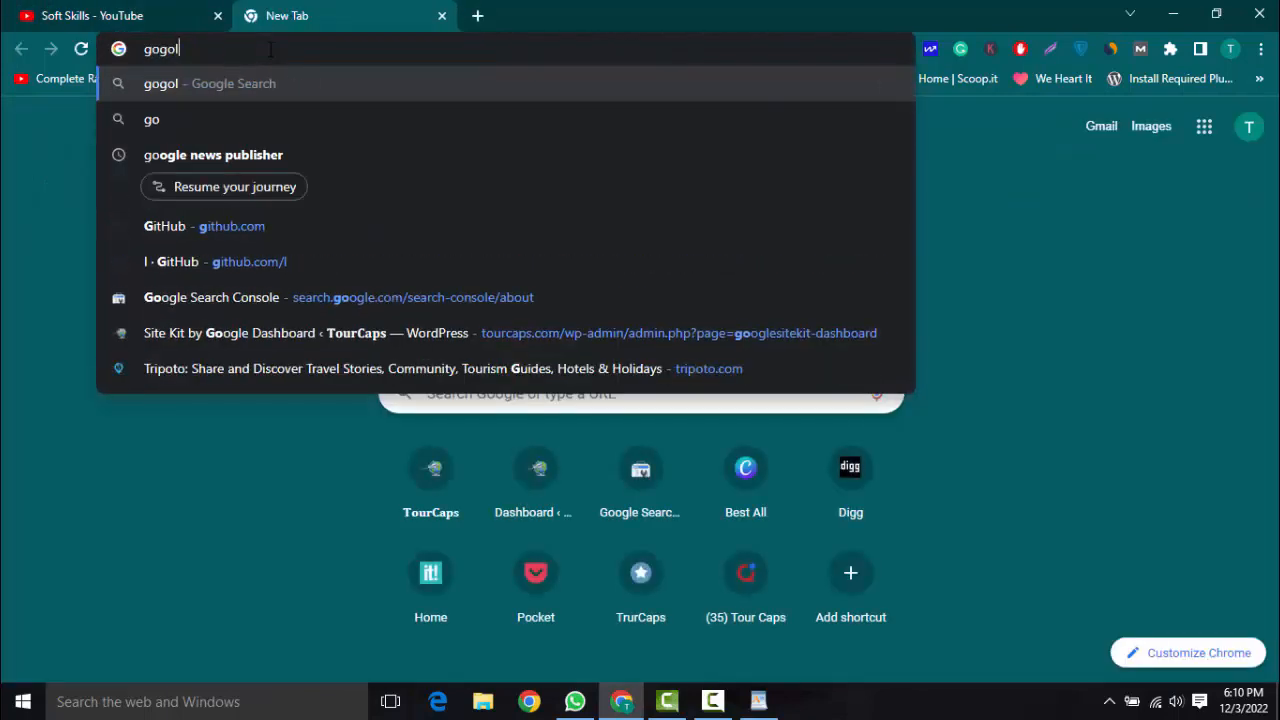
{"action": "key", "text": "BackSpace"}
{"action": "key", "text": "BackSpace"}
{"action": "key", "text": "BackSpace"}
{"action": "key", "text": "BackSpace"}
{"action": "type", "text": "oogle news"}
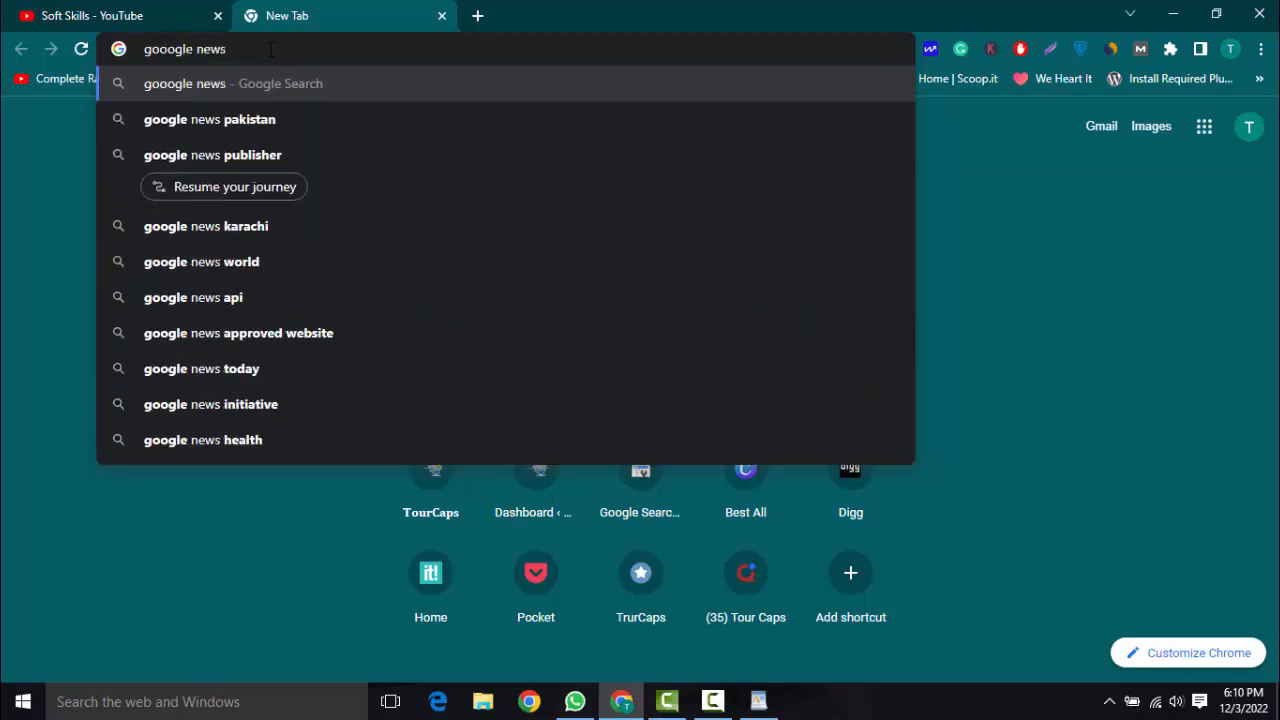
{"action": "left_click", "coordinate": [245, 155]}
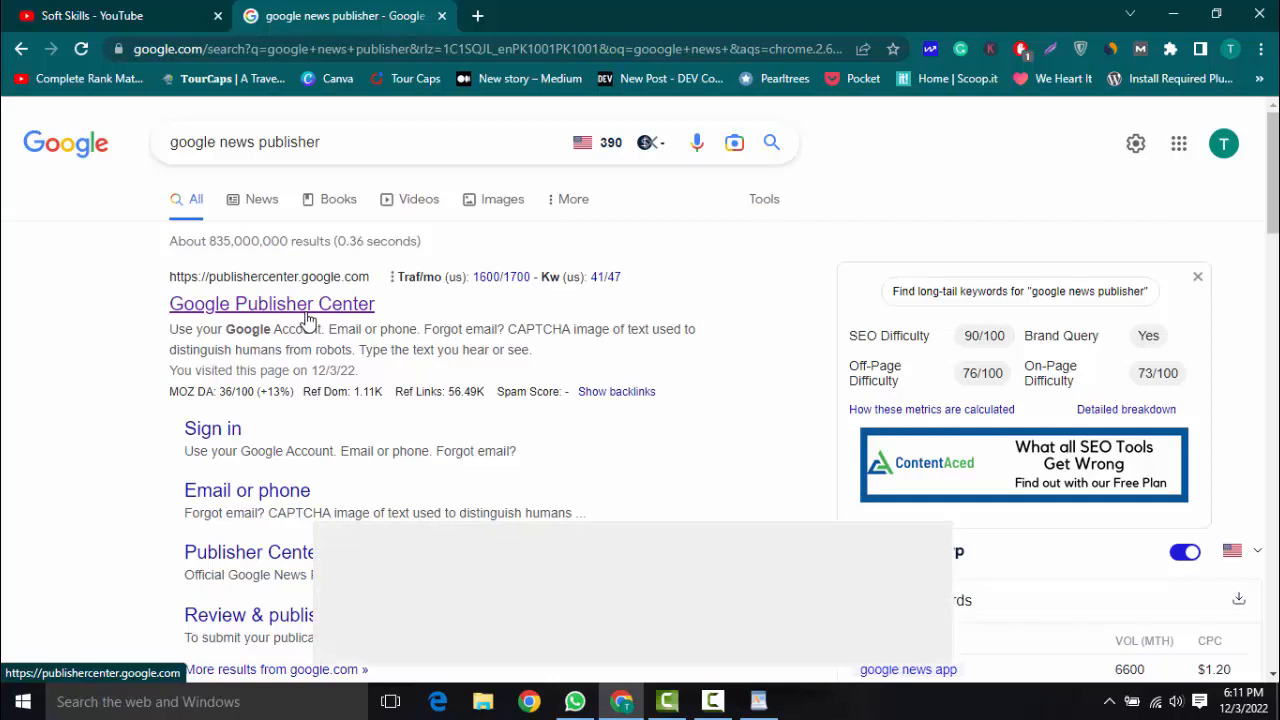
{"action": "left_click", "coordinate": [308, 312]}
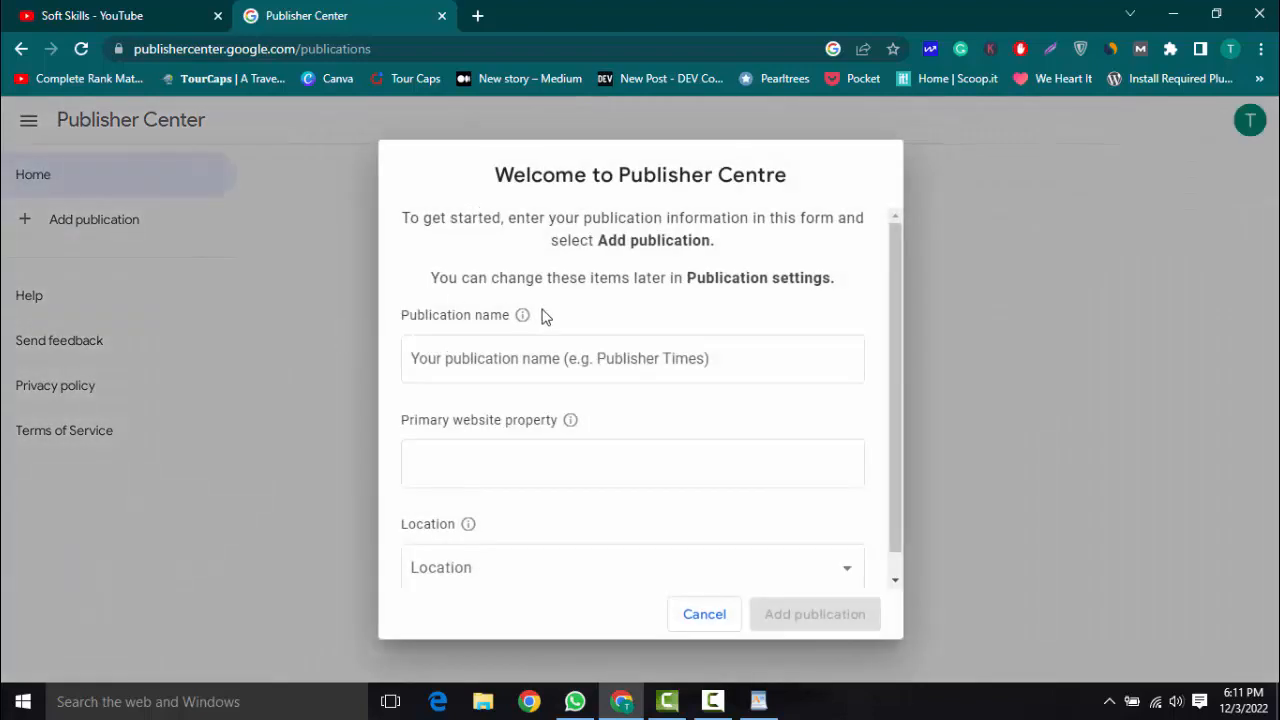
{"action": "left_click", "coordinate": [580, 378]}
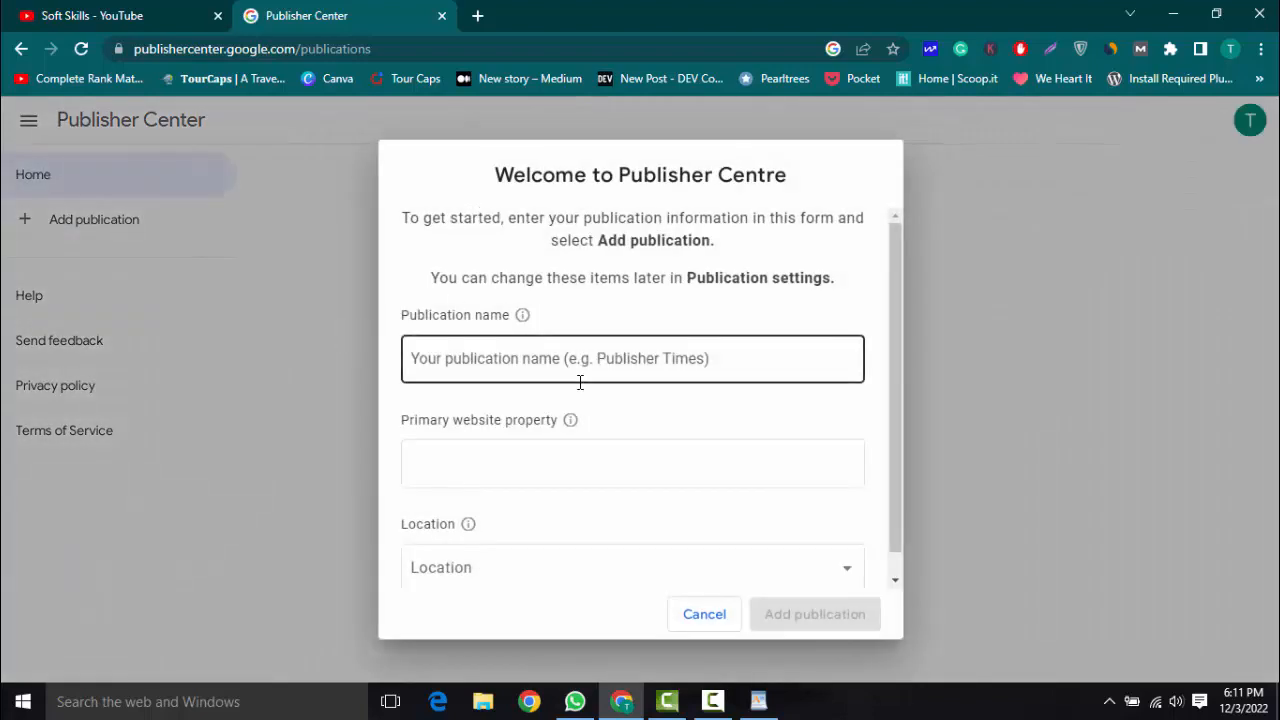
{"action": "scroll", "coordinate": [578, 386], "scroll_direction": "down", "scroll_amount": 1}
{"action": "scroll", "coordinate": [578, 386], "scroll_direction": "up", "scroll_amount": 1}
{"action": "left_click", "coordinate": [705, 615]}
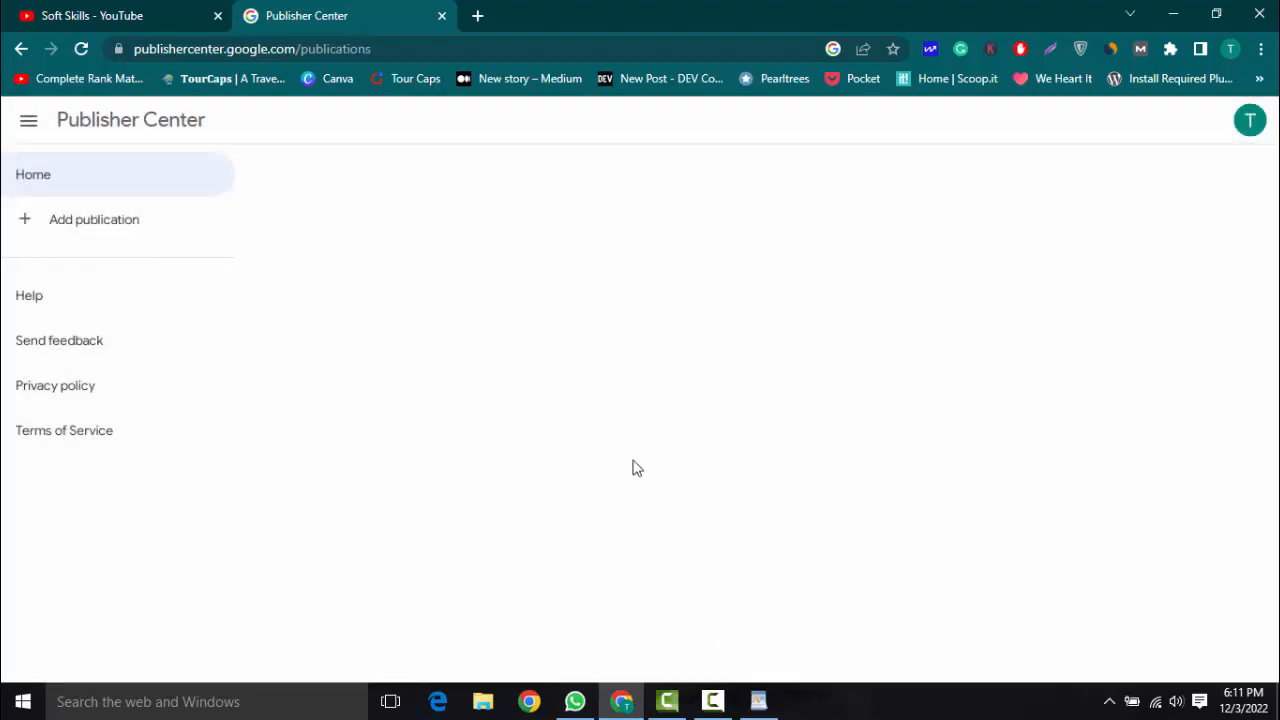
- Start adding a new publication and enter TourCaps as the publication name
{"action": "left_click", "coordinate": [101, 234]}
{"action": "left_click", "coordinate": [554, 354]}
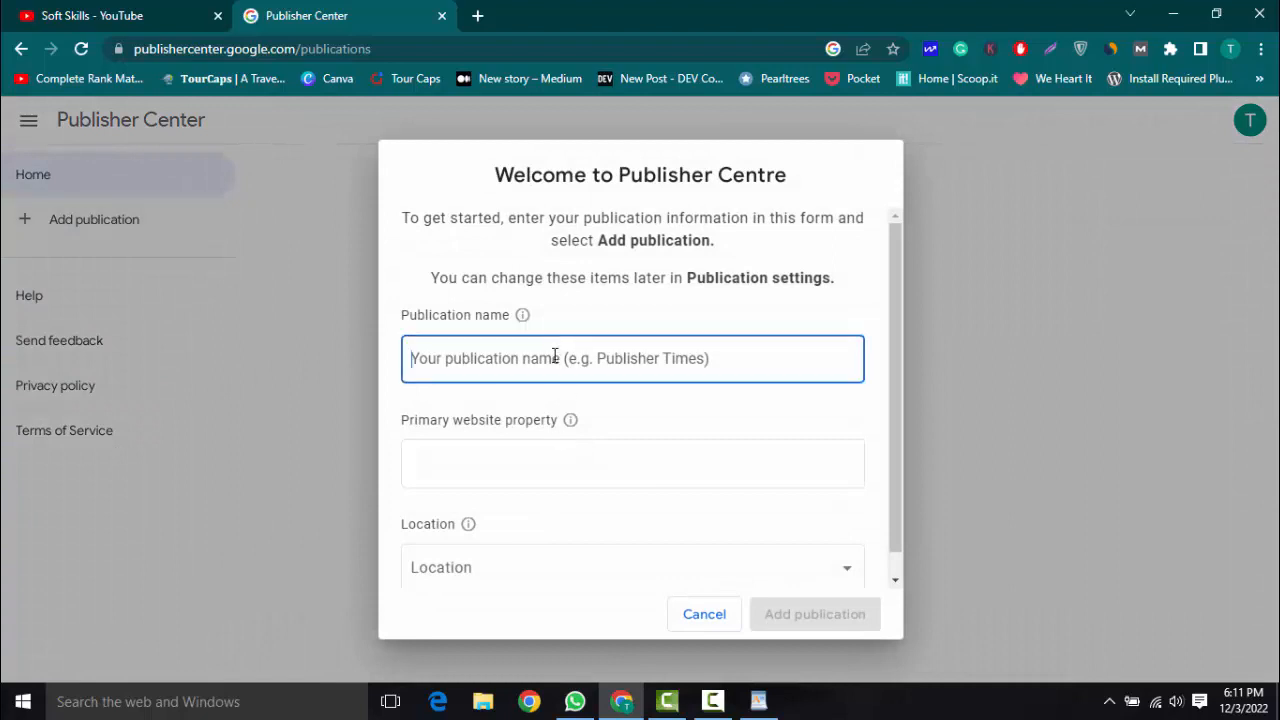
{"action": "scroll", "coordinate": [554, 360], "scroll_direction": "down", "scroll_amount": 1}
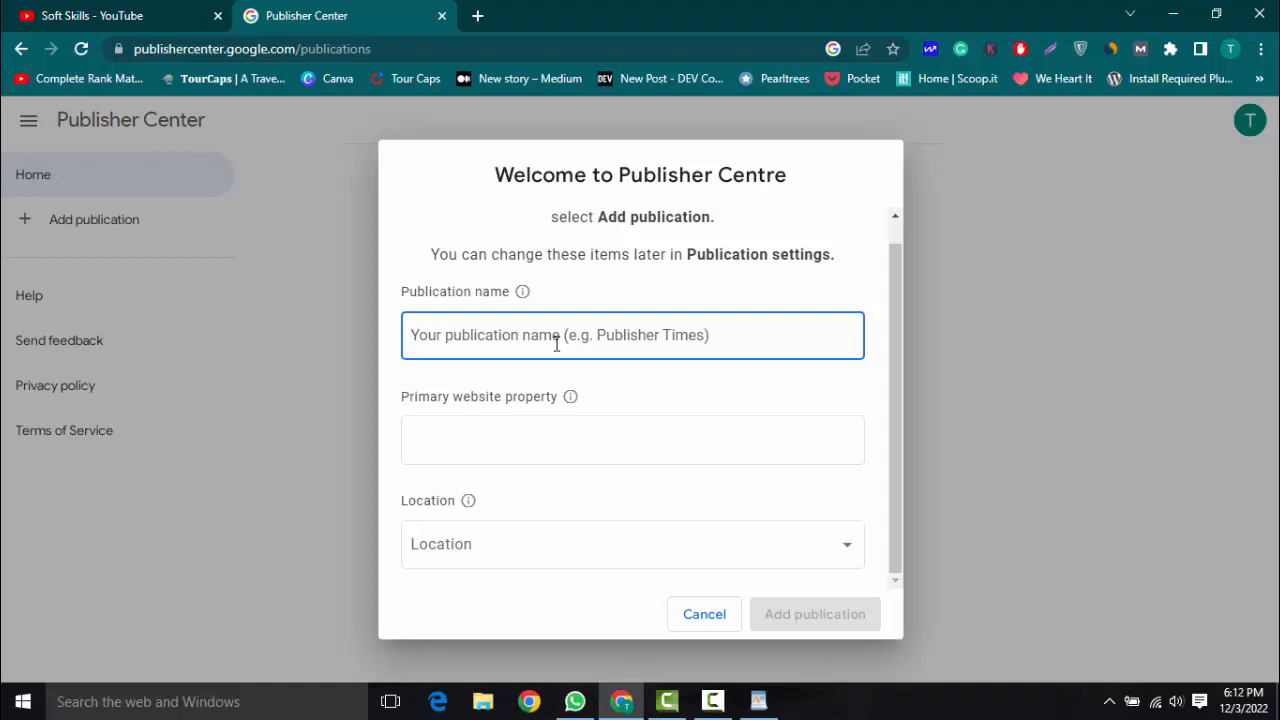
{"action": "type", "text": "To"}
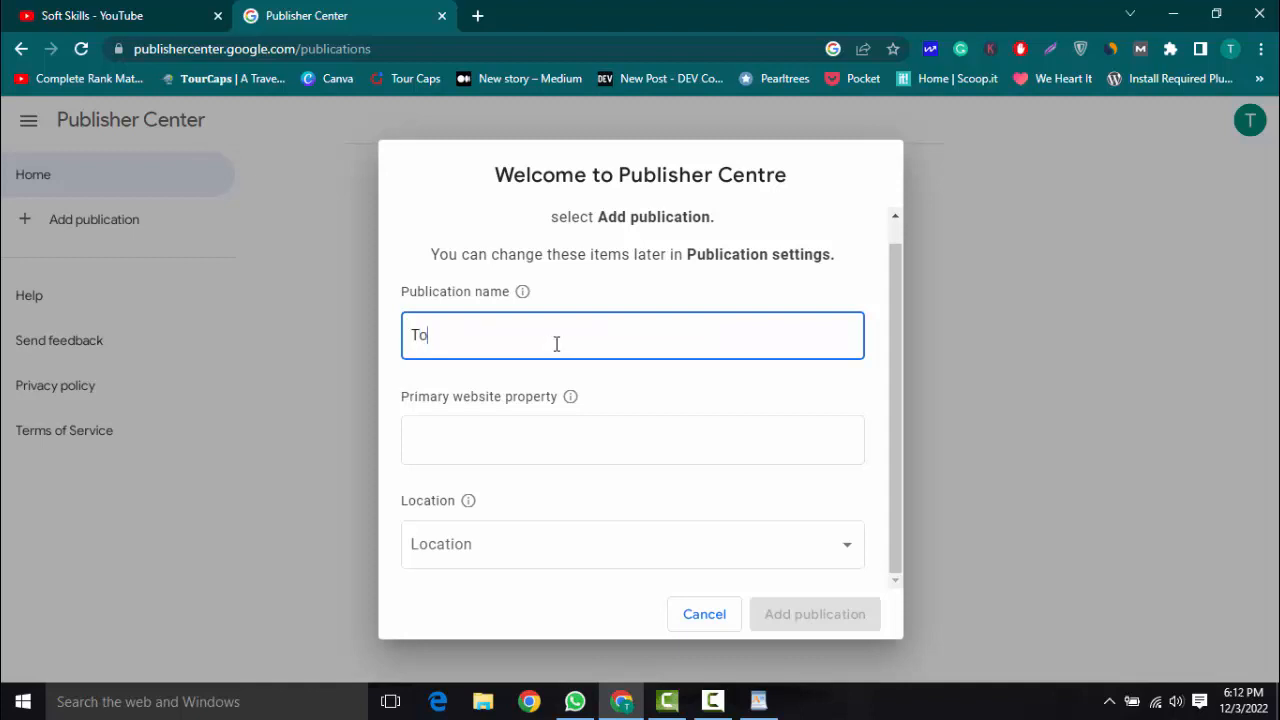
{"action": "type", "text": "urCaps"}
{"action": "key", "text": "Tab"}
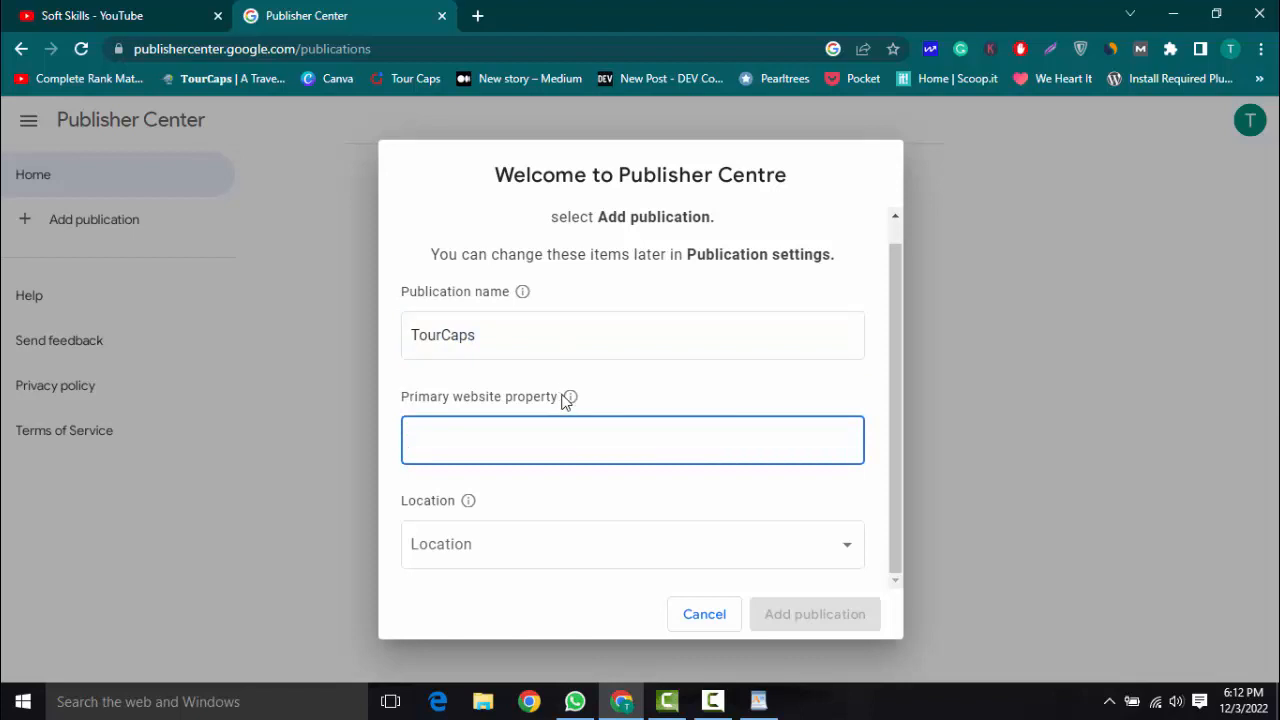
{"action": "left_click", "coordinate": [664, 387]}
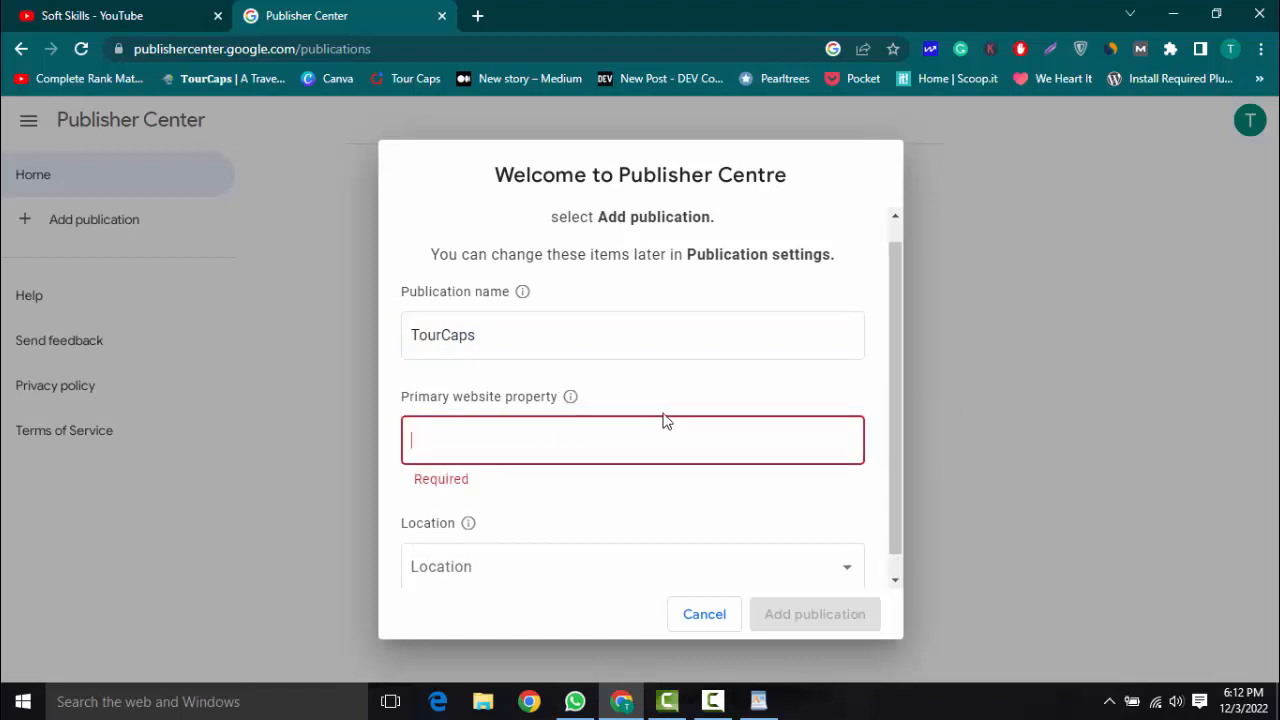
{"action": "left_click", "coordinate": [478, 16]}
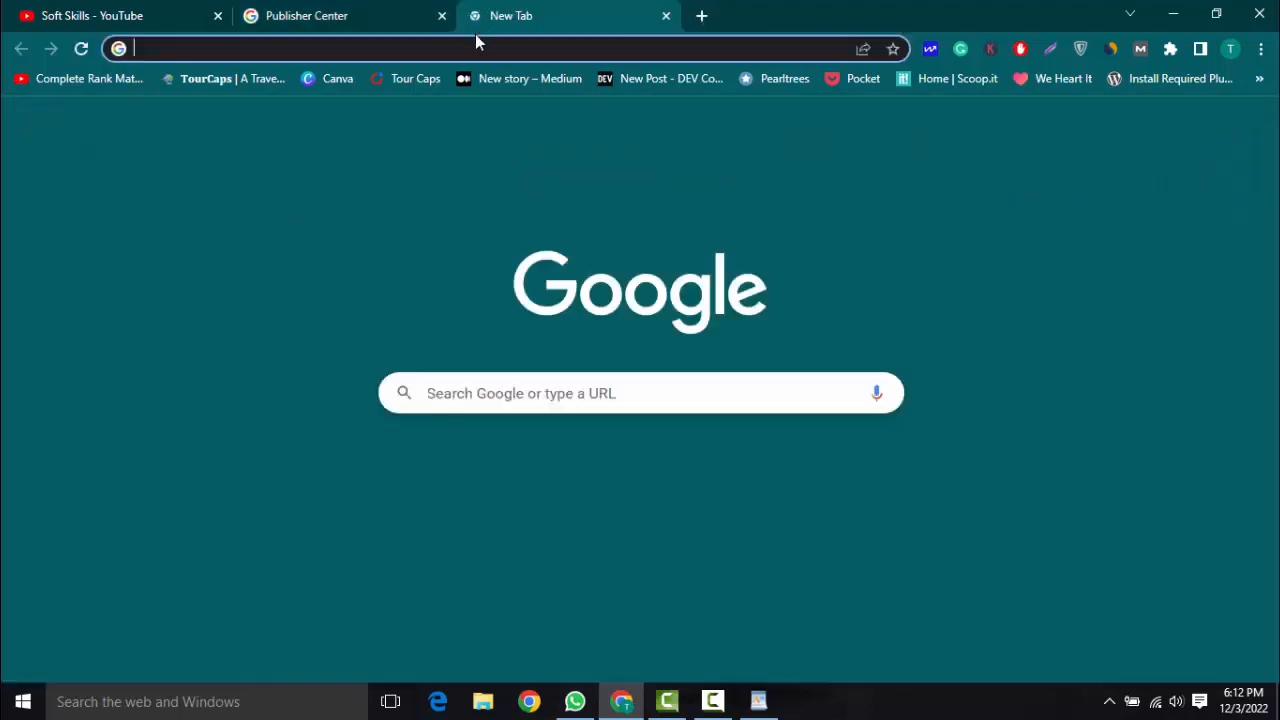
{"action": "left_click", "coordinate": [477, 42]}
{"action": "type", "text": "tourcaps.com"}
{"action": "key", "text": "ctrl+a"}
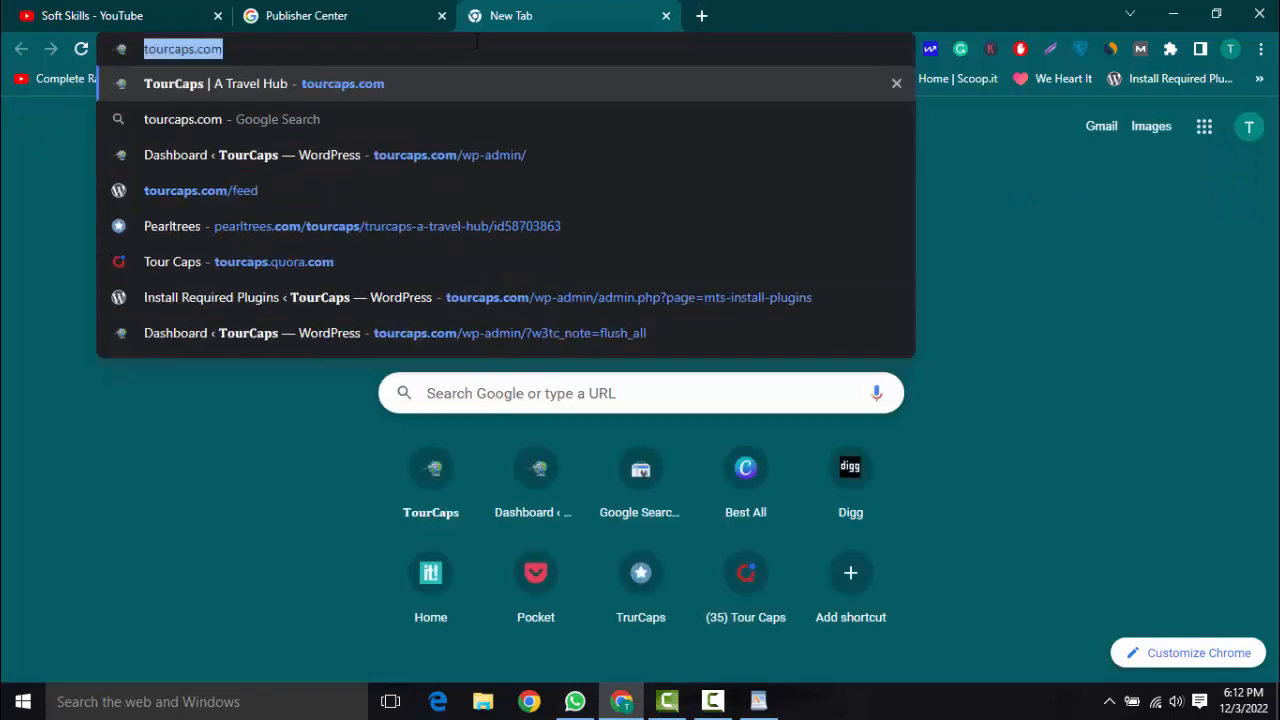
{"action": "key", "text": "ctrl+c"}
{"action": "left_click", "coordinate": [326, 12]}
{"action": "left_click", "coordinate": [447, 450]}
{"action": "key", "text": "ctrl+v"}
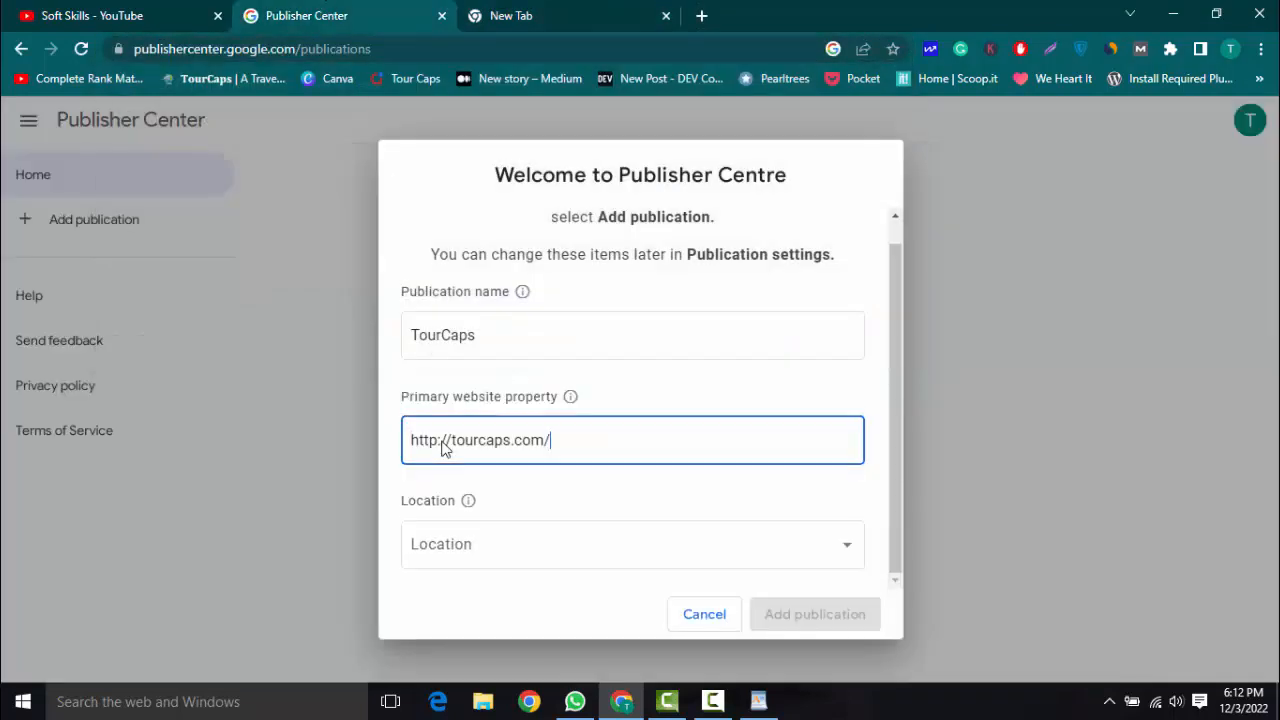
- Set the location to Pakistan, certify that the publication is based in that country, and add the publication
{"action": "left_click", "coordinate": [474, 542]}
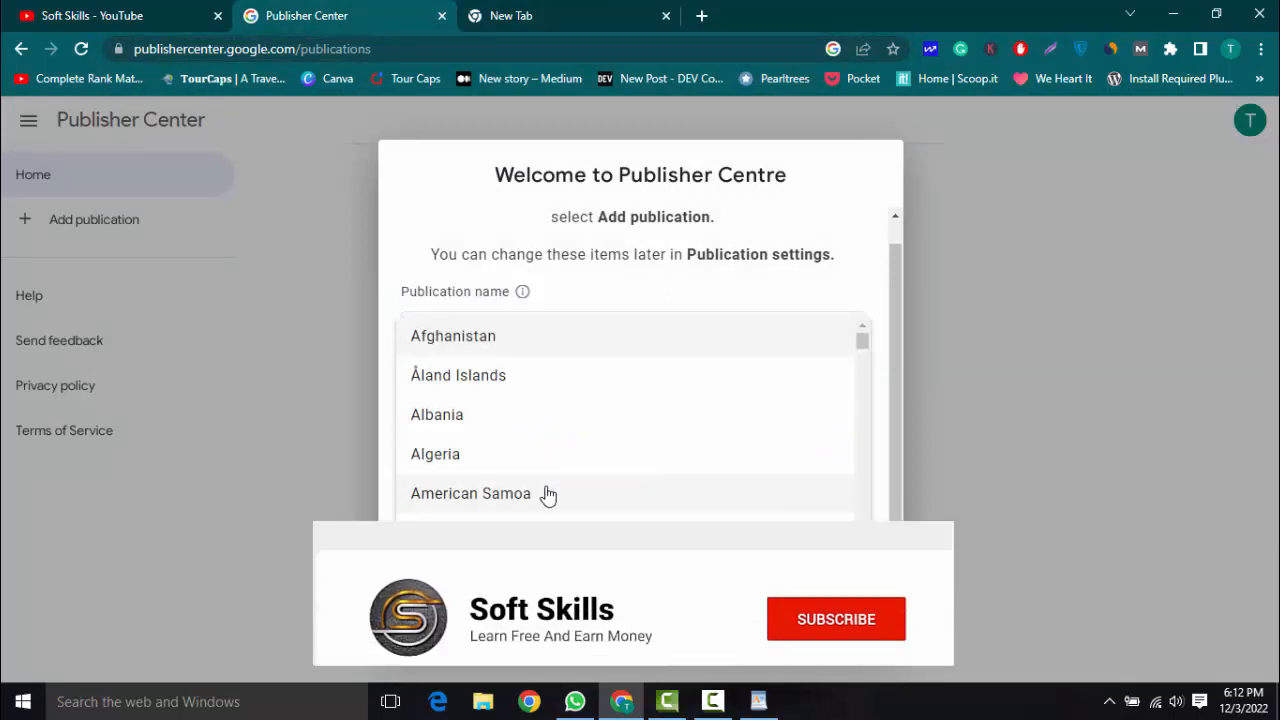
{"action": "left_click", "coordinate": [548, 493]}
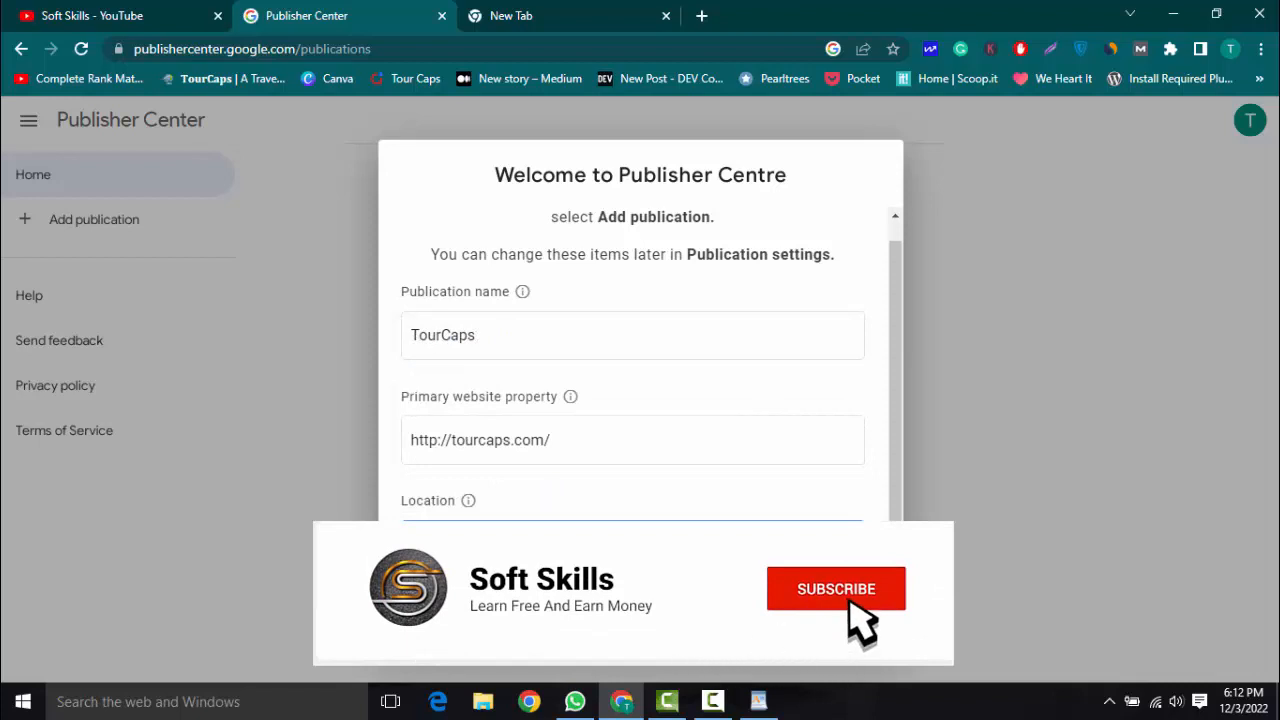
{"action": "scroll", "coordinate": [560, 570], "scroll_direction": "down", "scroll_amount": 1}
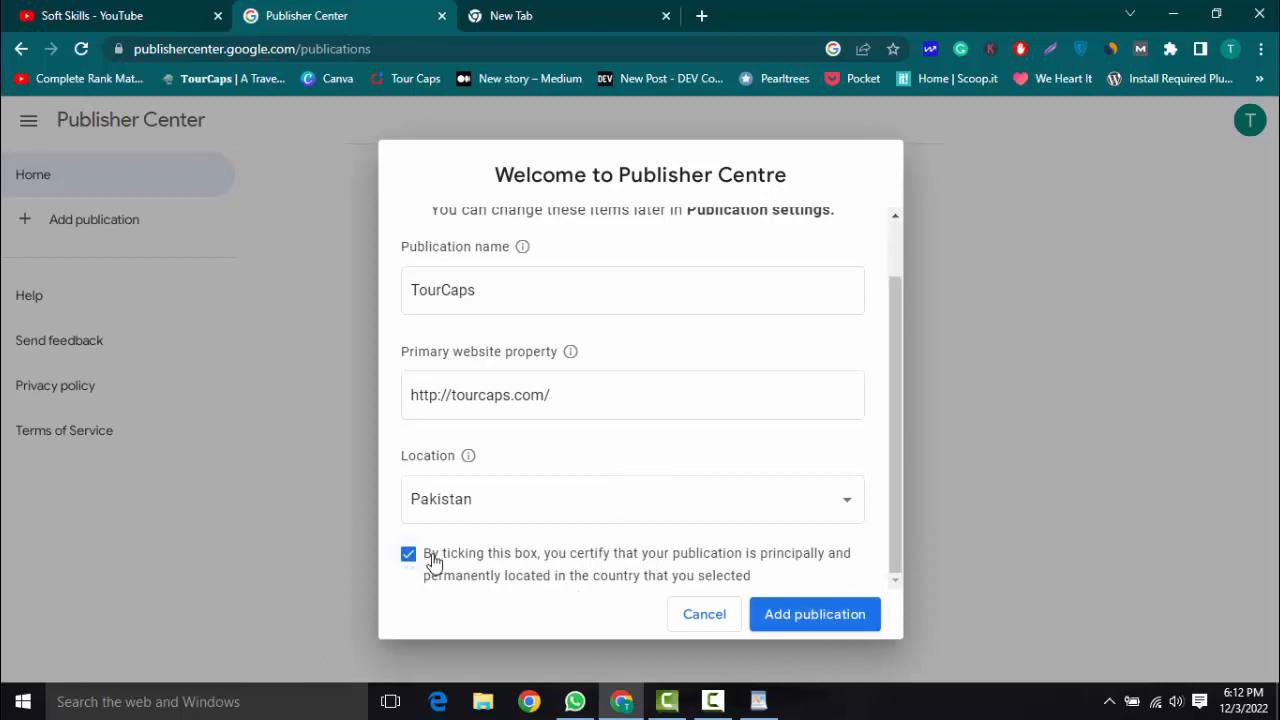
{"action": "left_click", "coordinate": [808, 618]}
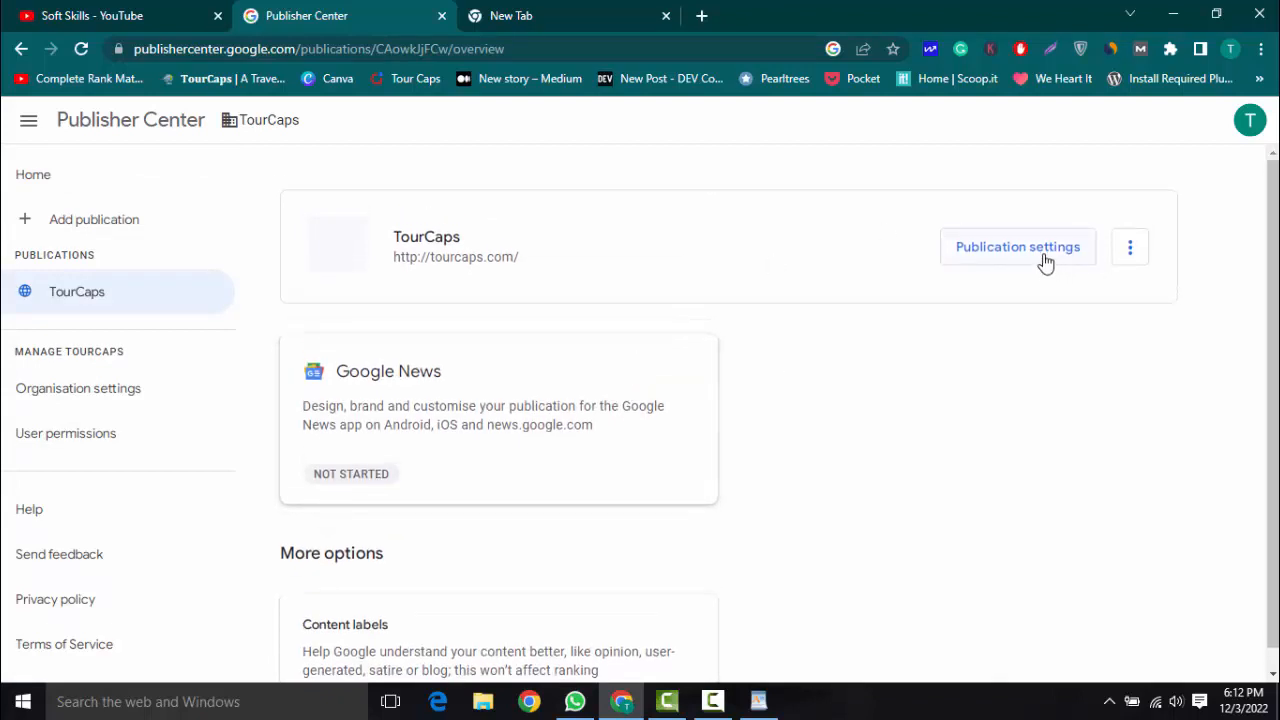
{"action": "left_click", "coordinate": [1130, 255]}
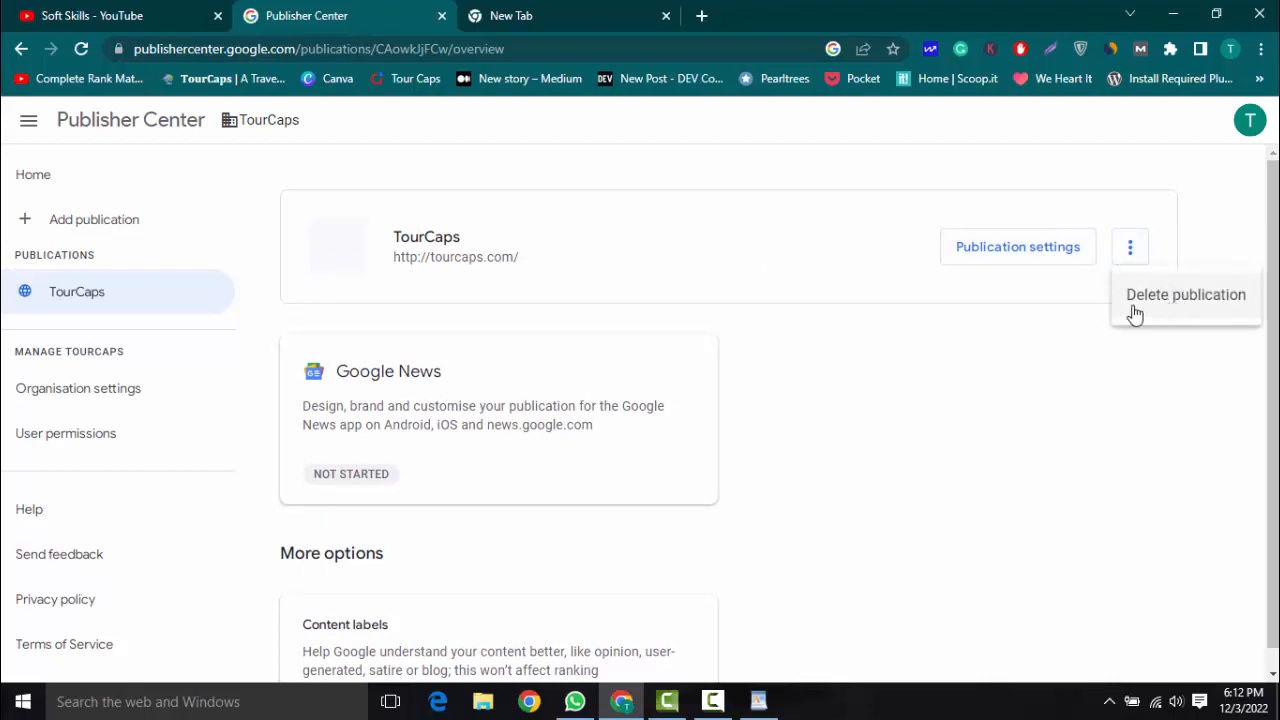
{"action": "left_click", "coordinate": [1135, 300]}
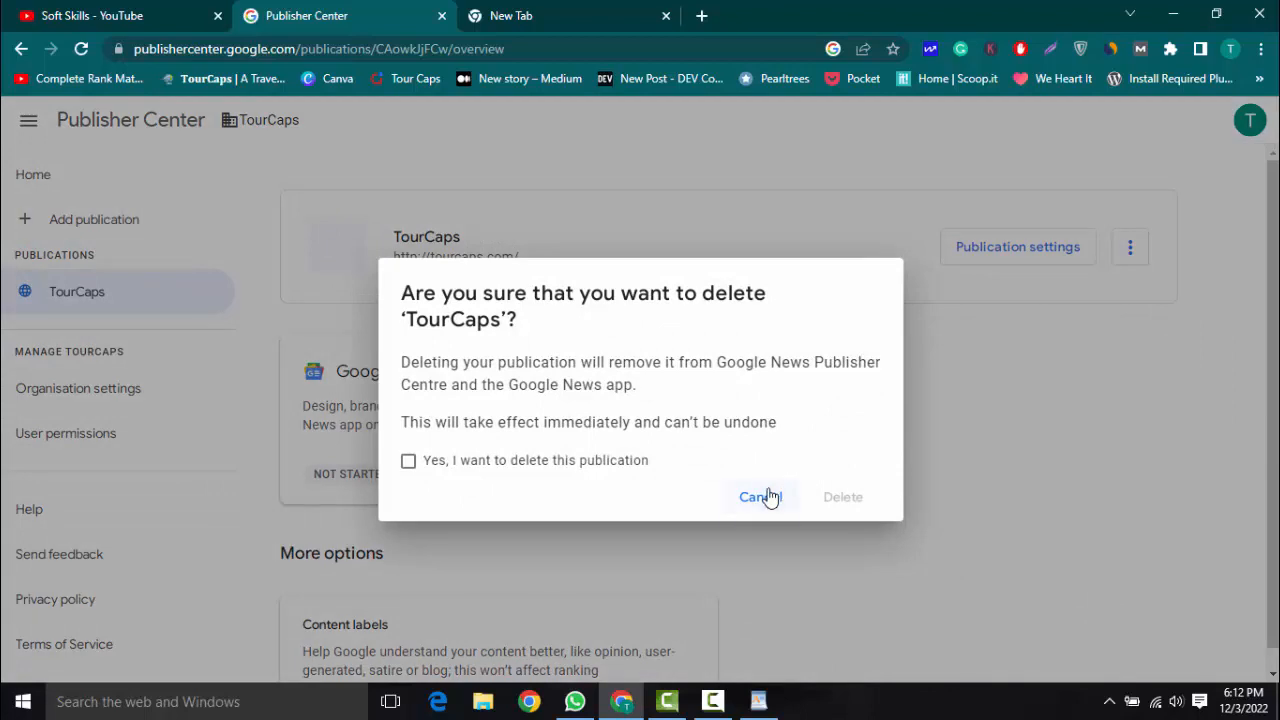
{"action": "left_click", "coordinate": [769, 496]}
- Open the TourCaps publication settings and set the primary language to English
{"action": "left_click", "coordinate": [986, 255]}
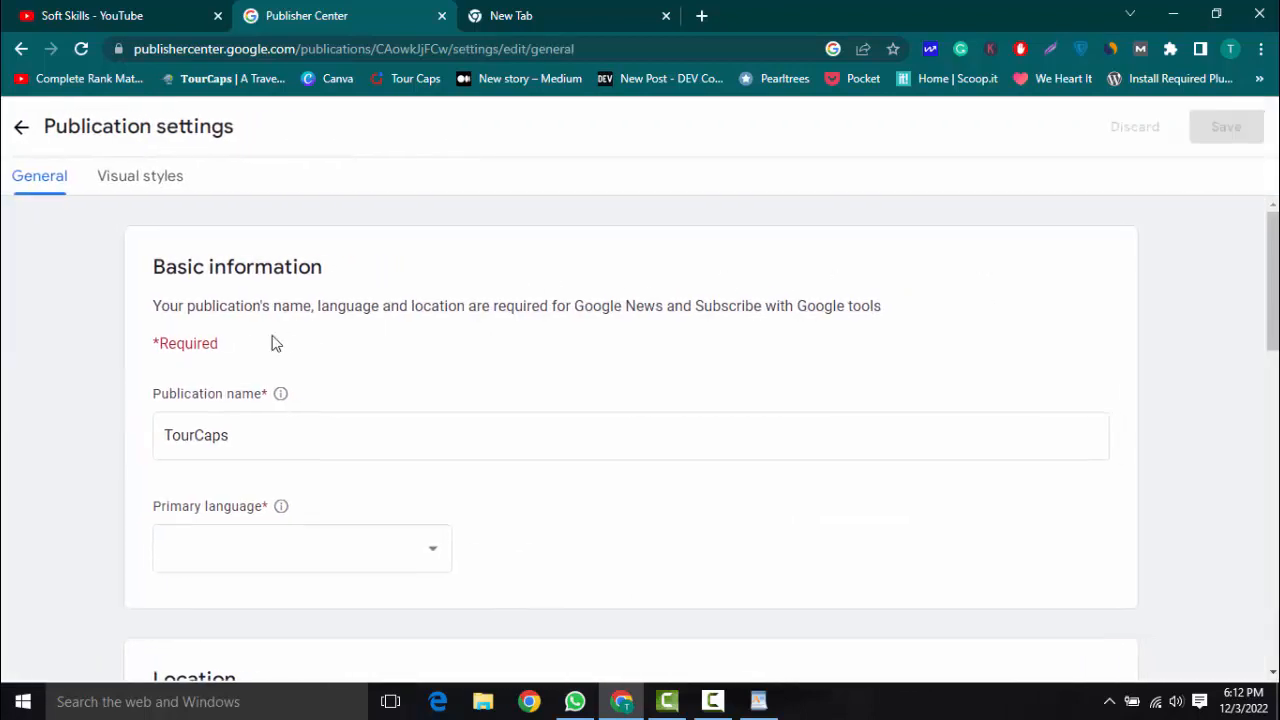
{"action": "scroll", "coordinate": [276, 344], "scroll_direction": "down", "scroll_amount": 2}
{"action": "left_click", "coordinate": [281, 361]}
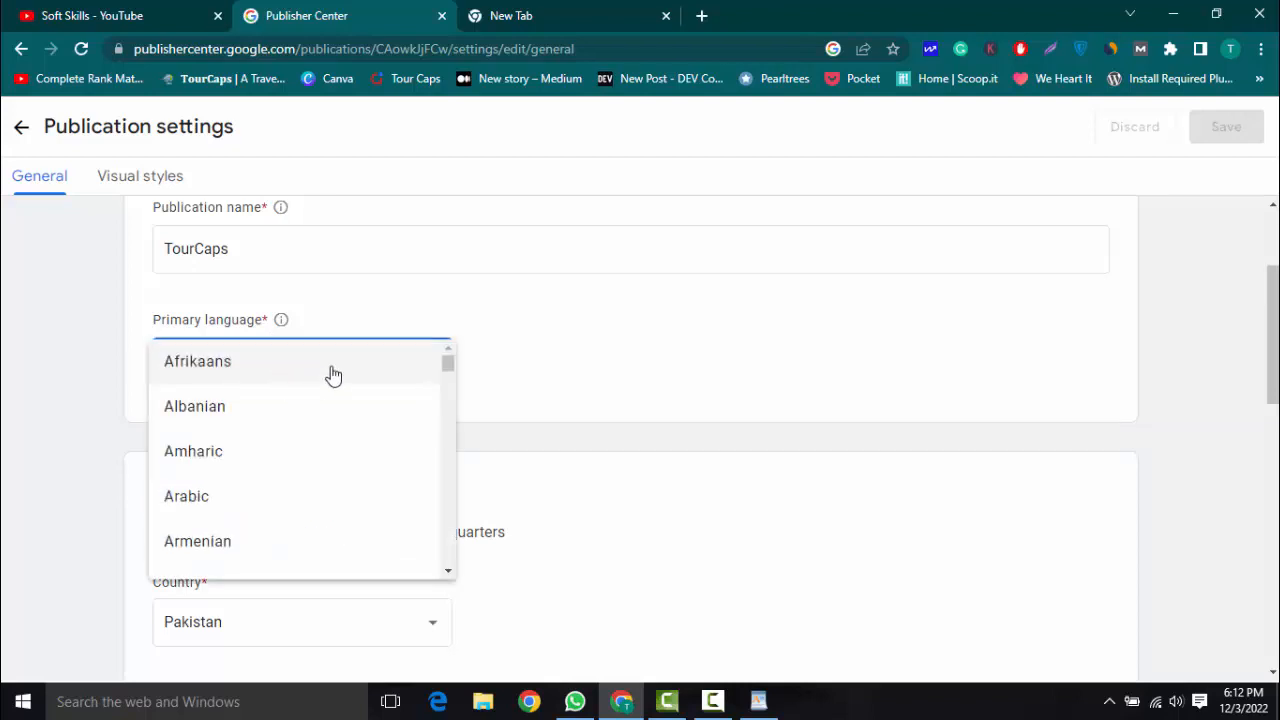
{"action": "scroll", "coordinate": [333, 375], "scroll_direction": "down", "scroll_amount": 5}
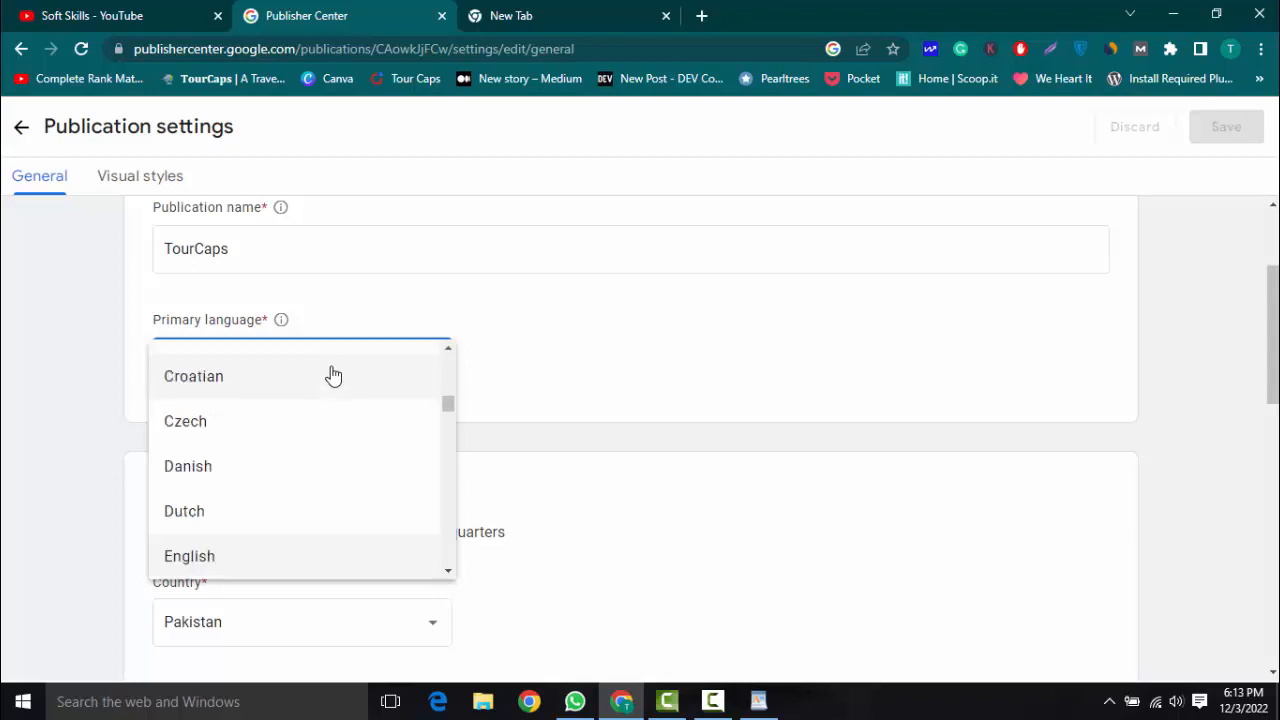
{"action": "scroll", "coordinate": [333, 375], "scroll_direction": "down", "scroll_amount": 10}
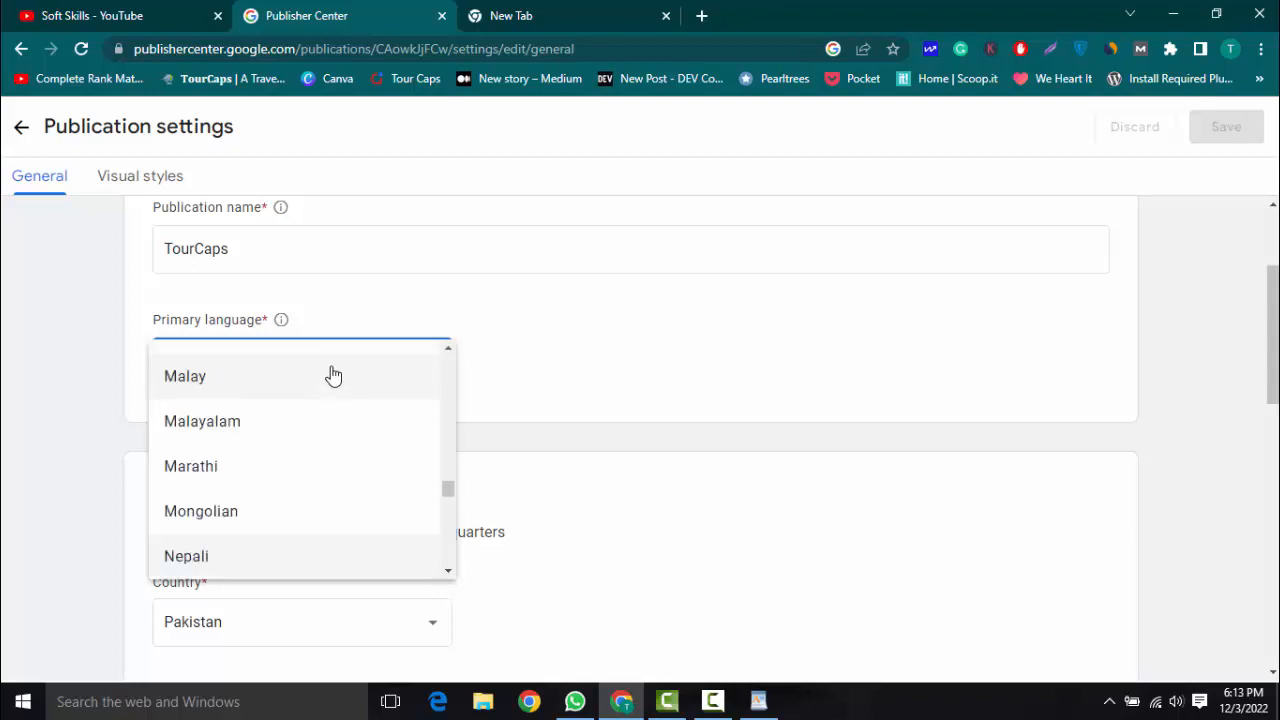
{"action": "scroll", "coordinate": [333, 375], "scroll_direction": "up", "scroll_amount": 10}
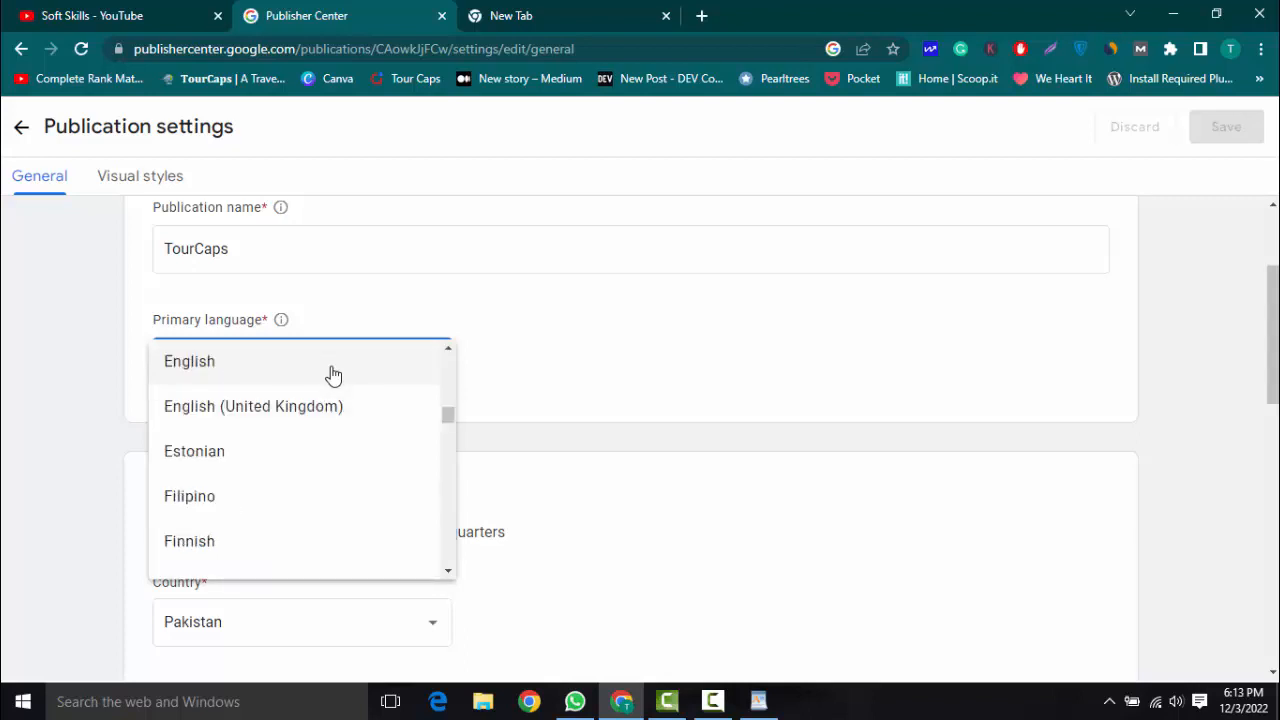
{"action": "left_click", "coordinate": [251, 371]}
- Select Pakistan as the country of the publication's headquarters in the Location section
{"action": "scroll", "coordinate": [251, 371], "scroll_direction": "down", "scroll_amount": 1}
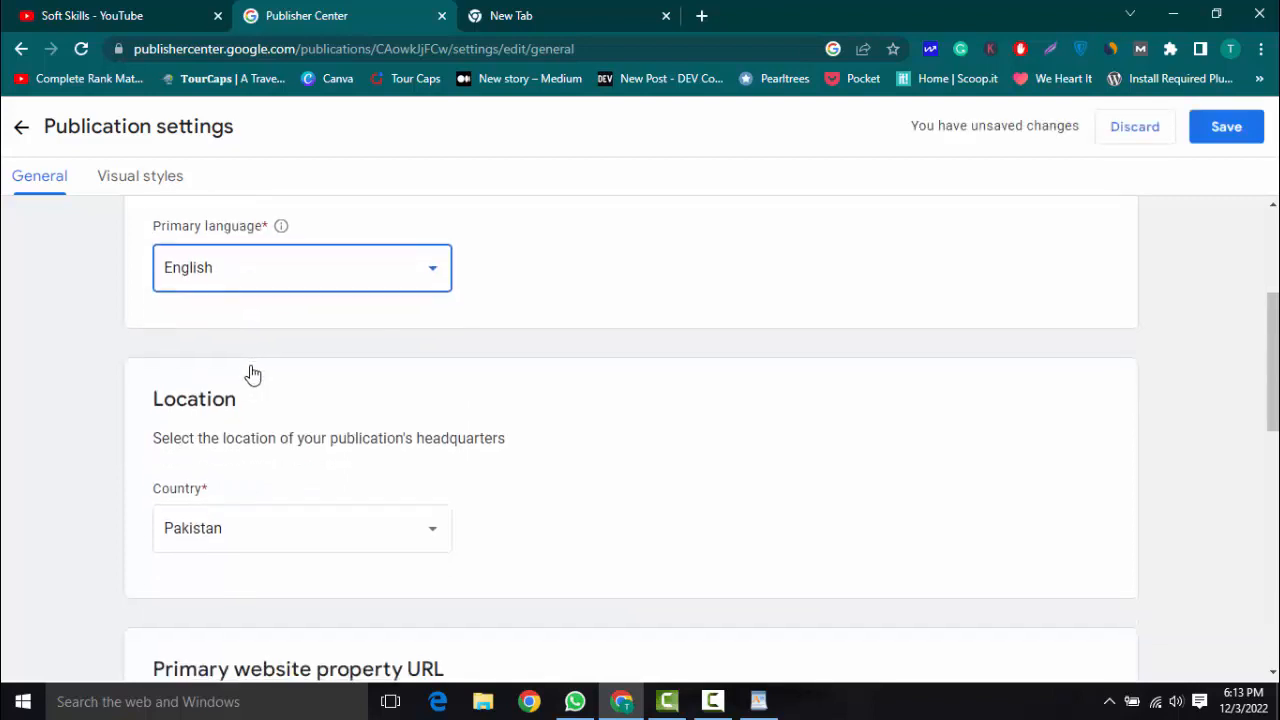
{"action": "left_click", "coordinate": [301, 526]}
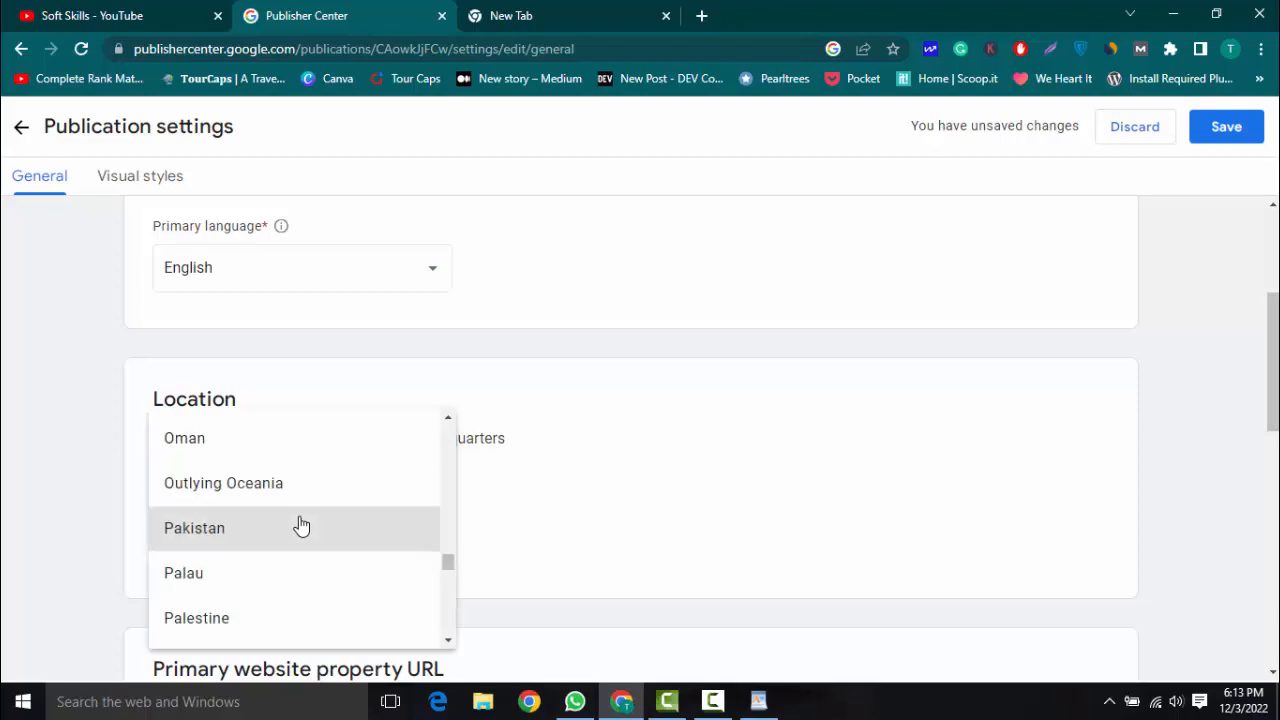
{"action": "left_click", "coordinate": [301, 527]}
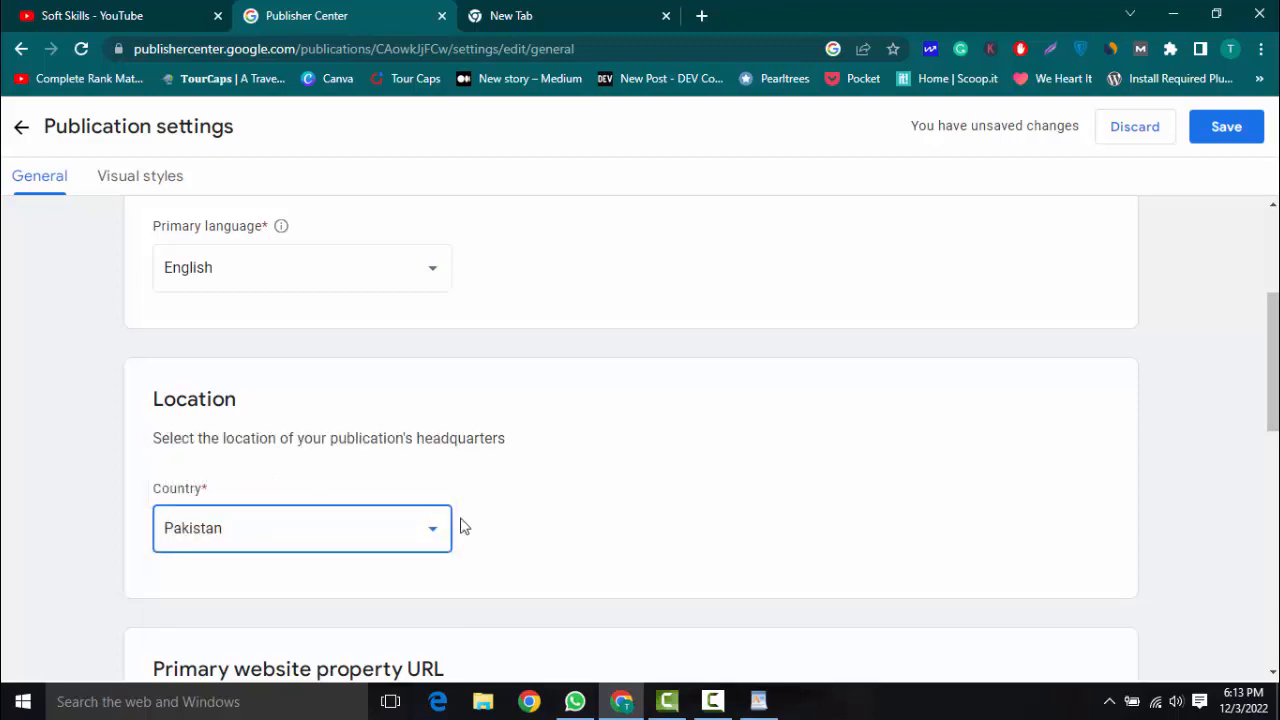
- Set the headquarters country to United States and certify that the publication is located in that country
{"action": "left_click", "coordinate": [360, 528]}
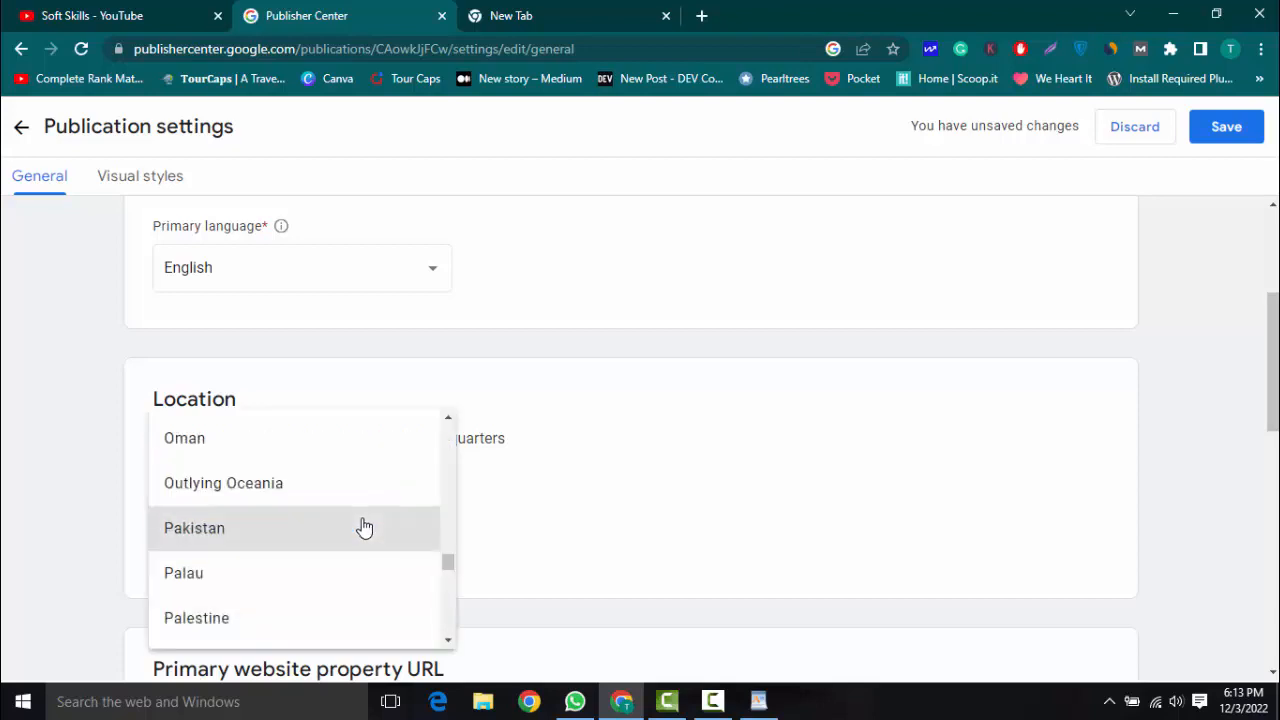
{"action": "key", "text": "n"}
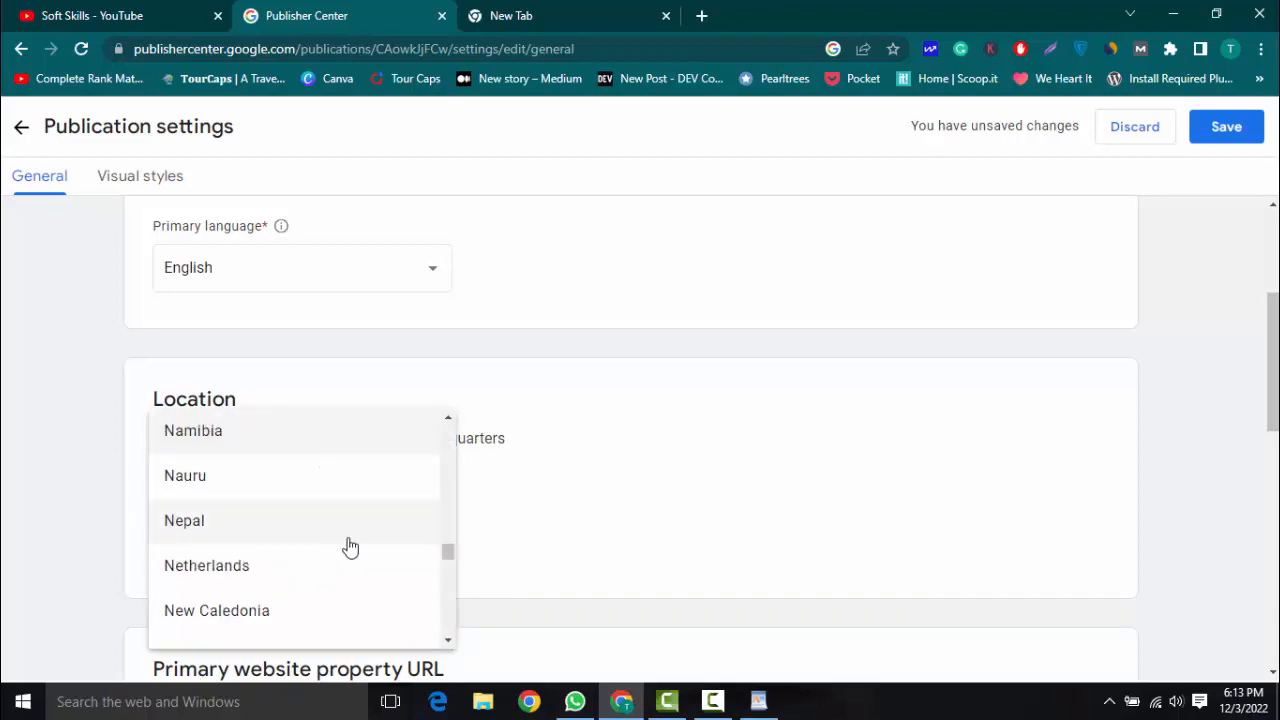
{"action": "key", "text": "u"}
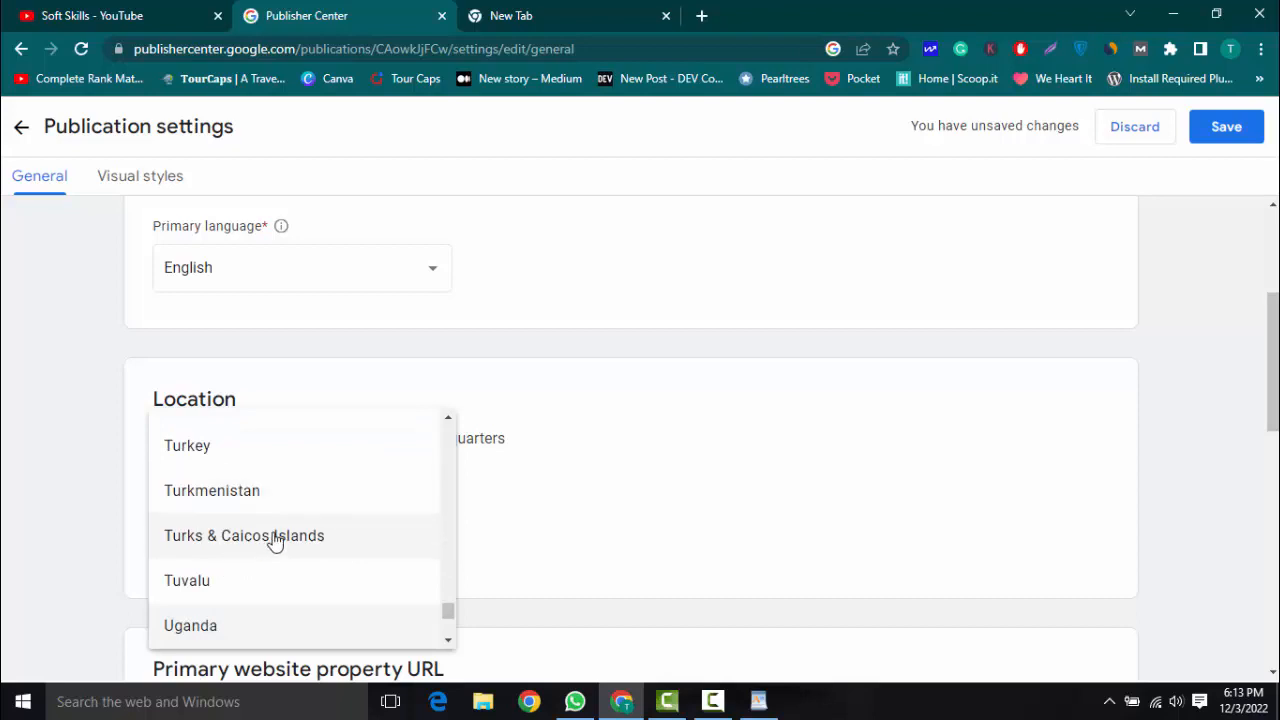
{"action": "scroll", "coordinate": [275, 542], "scroll_direction": "down", "scroll_amount": 1}
{"action": "scroll", "coordinate": [275, 542], "scroll_direction": "down", "scroll_amount": 1}
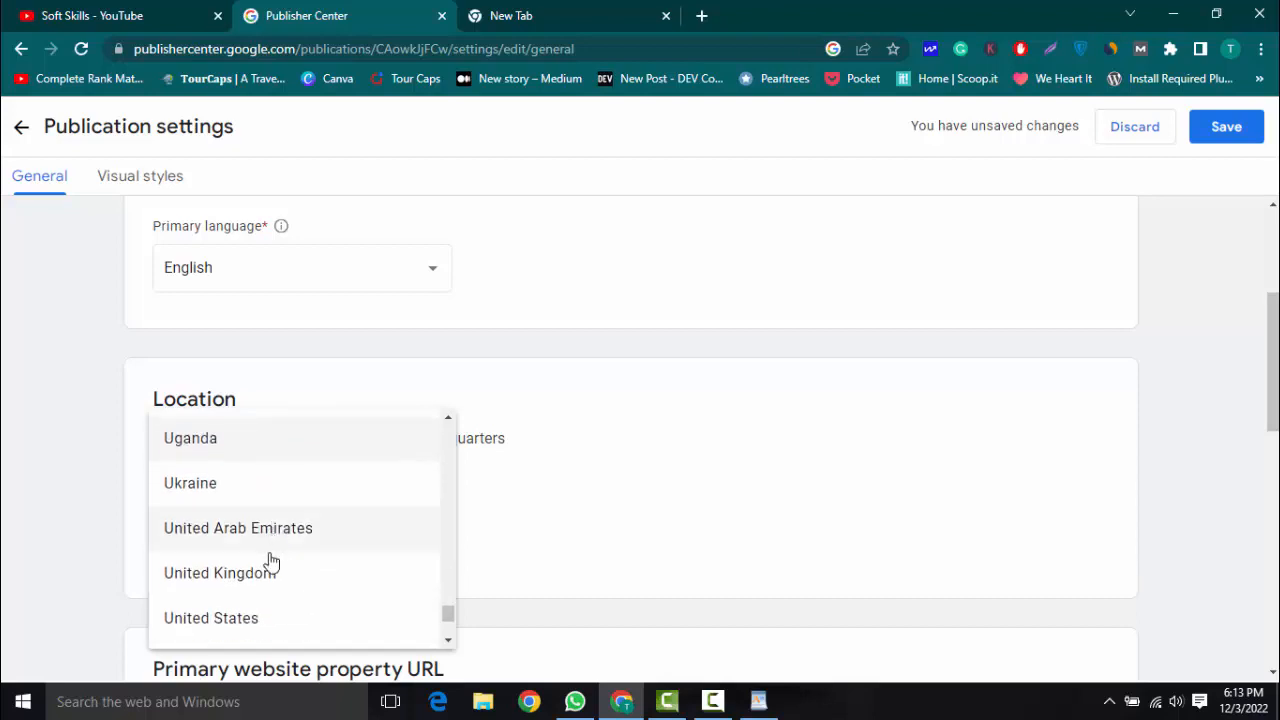
{"action": "left_click", "coordinate": [247, 620]}
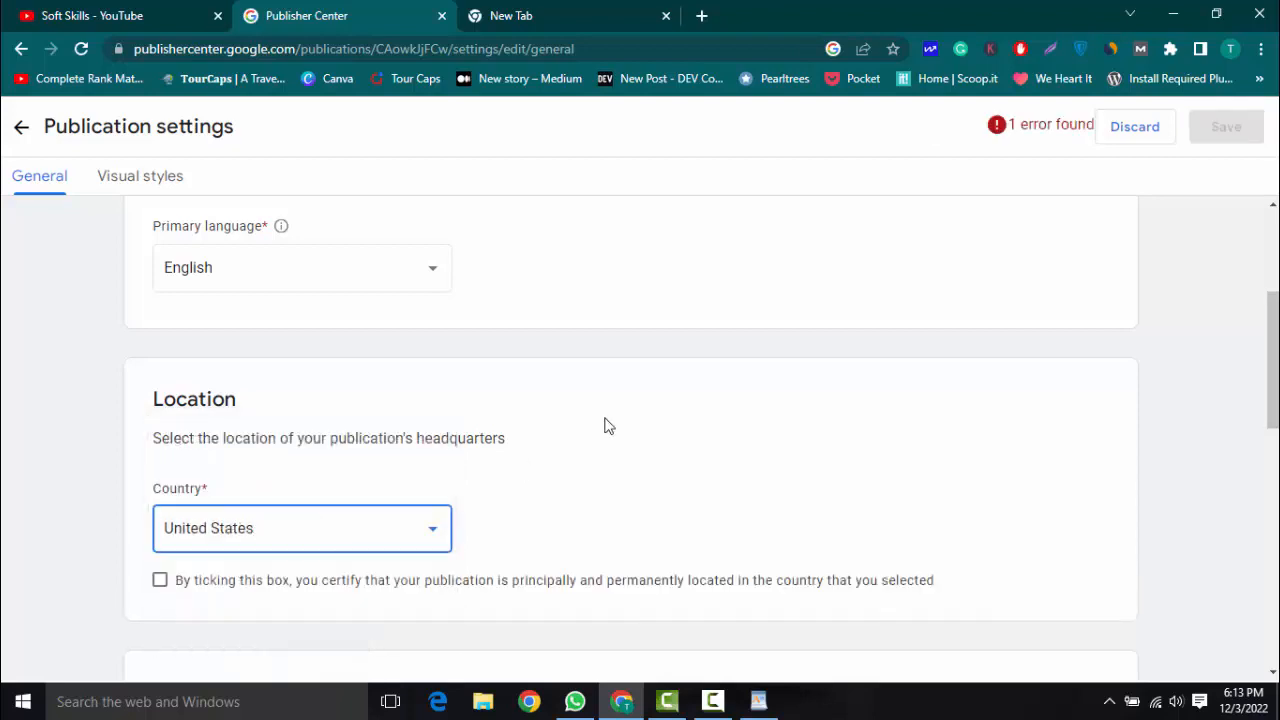
{"action": "left_click", "coordinate": [160, 580]}
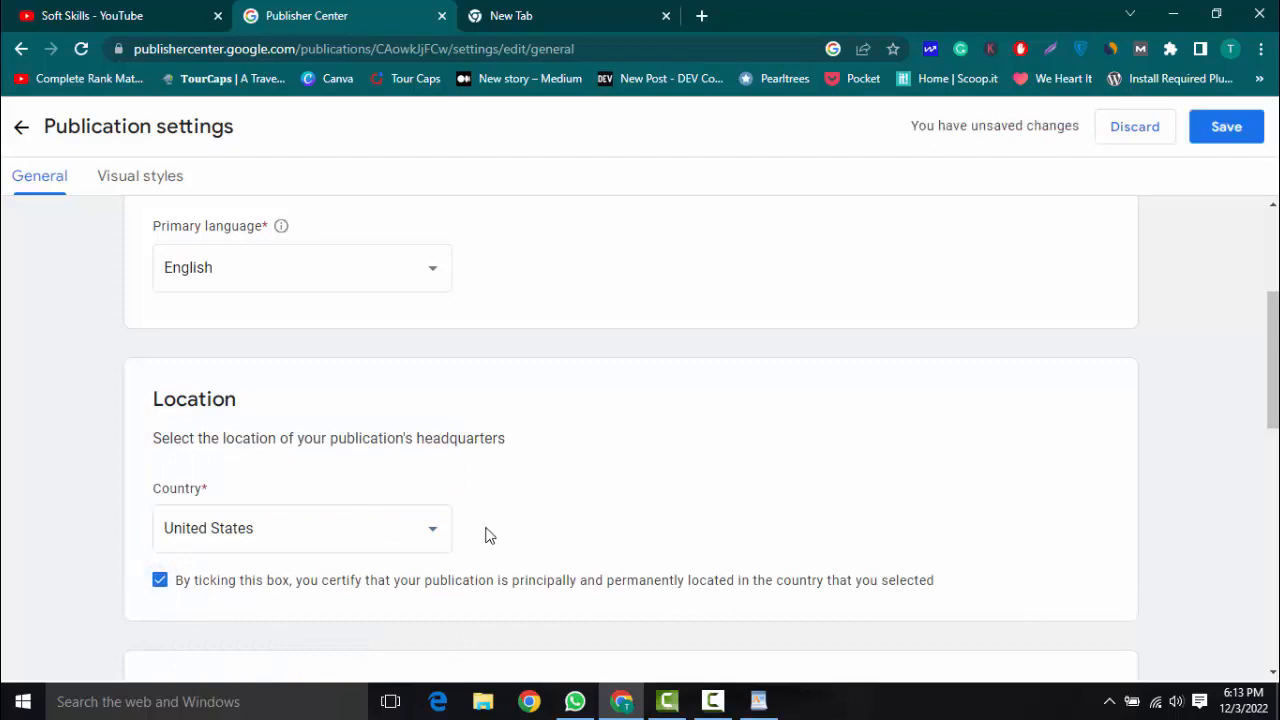
- Review the general settings, from the publication name, language and location down to the website property URL sections
{"action": "scroll", "coordinate": [489, 536], "scroll_direction": "up", "scroll_amount": 2}
{"action": "scroll", "coordinate": [489, 536], "scroll_direction": "down", "scroll_amount": 5}
{"action": "scroll", "coordinate": [489, 536], "scroll_direction": "up", "scroll_amount": 6}
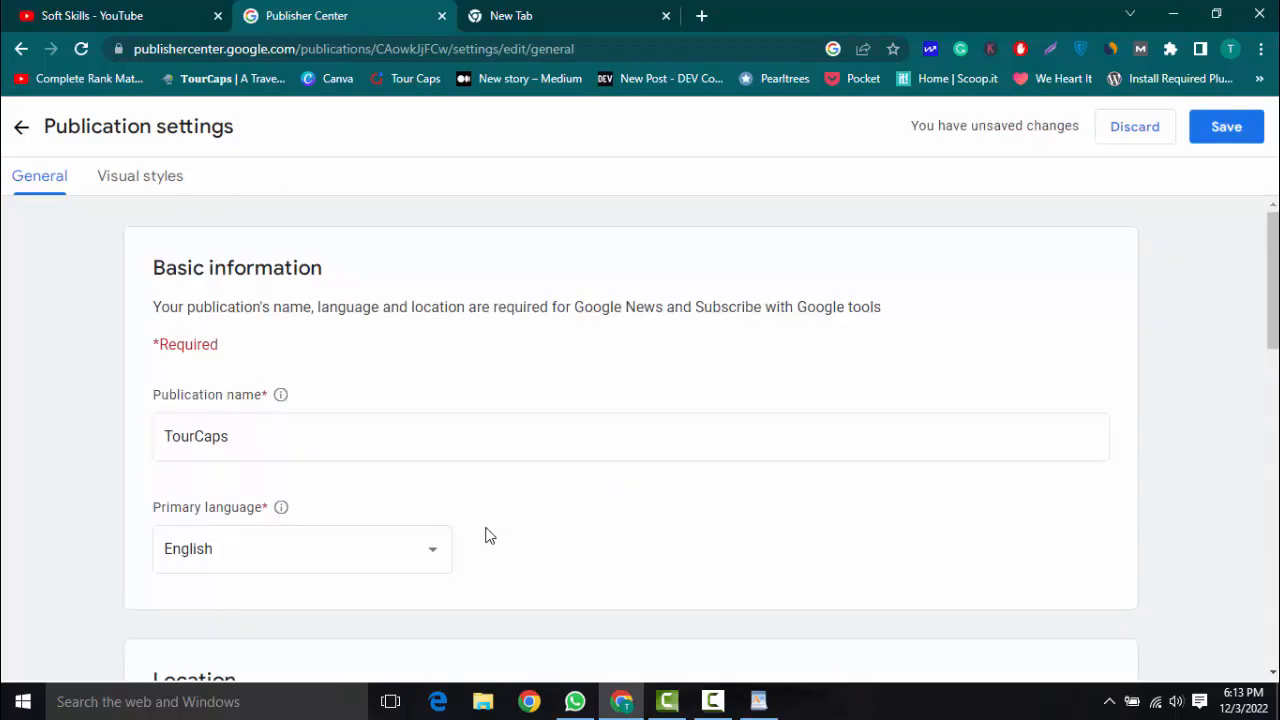
{"action": "left_click", "coordinate": [471, 438]}
{"action": "left_click", "coordinate": [663, 502]}
{"action": "scroll", "coordinate": [1050, 370], "scroll_direction": "down", "scroll_amount": 6}
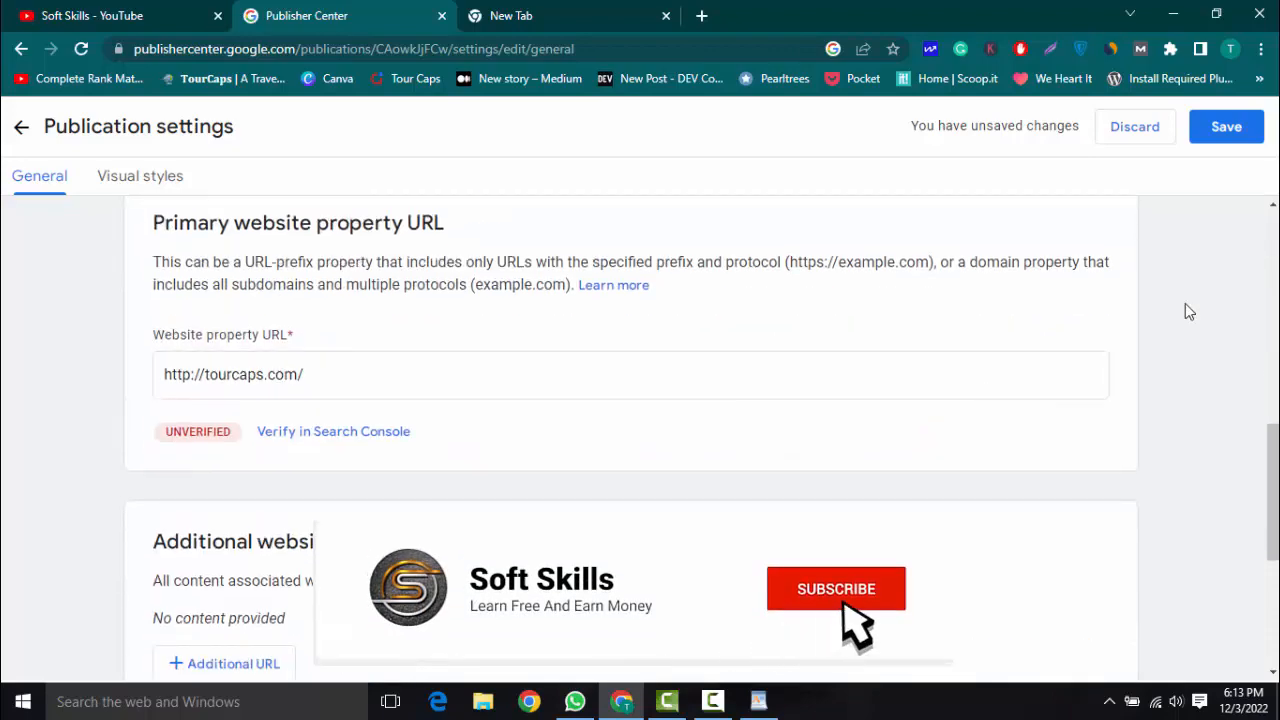
{"action": "scroll", "coordinate": [1186, 310], "scroll_direction": "up", "scroll_amount": 1}
{"action": "scroll", "coordinate": [1186, 310], "scroll_direction": "down", "scroll_amount": 2}
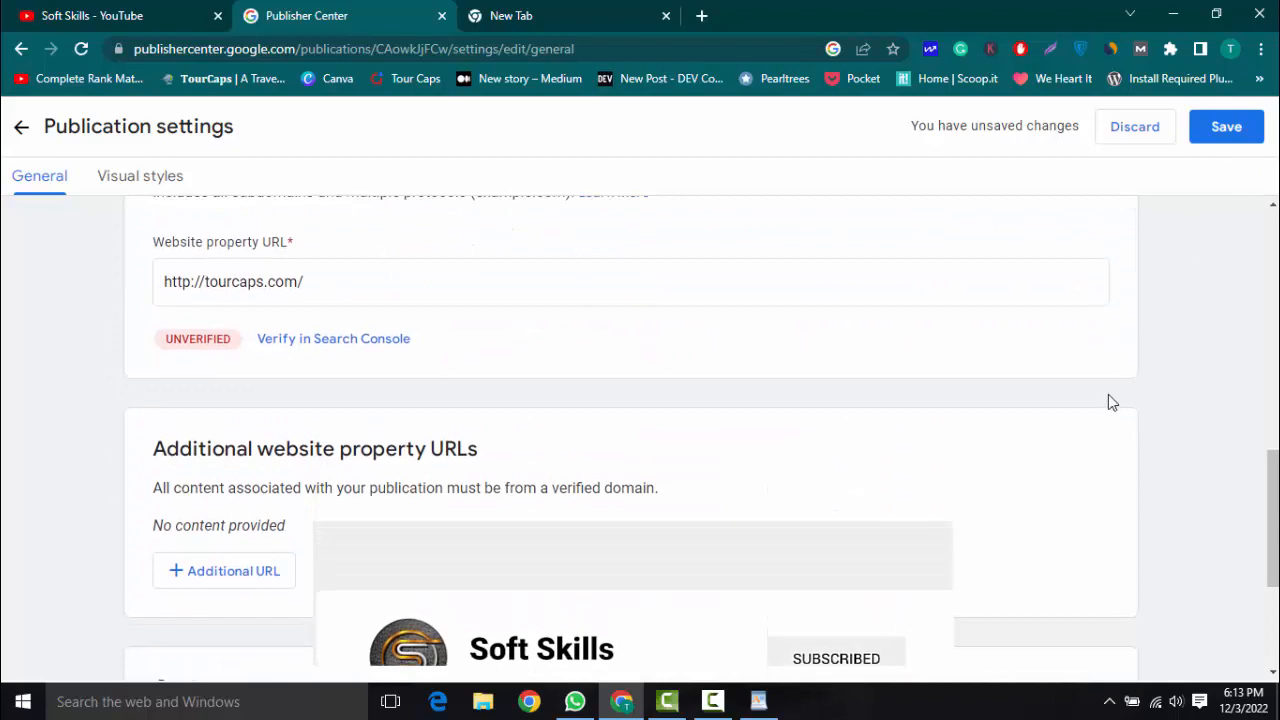
{"action": "scroll", "coordinate": [694, 525], "scroll_direction": "up", "scroll_amount": 8}
{"action": "scroll", "coordinate": [693, 522], "scroll_direction": "down", "scroll_amount": 2}
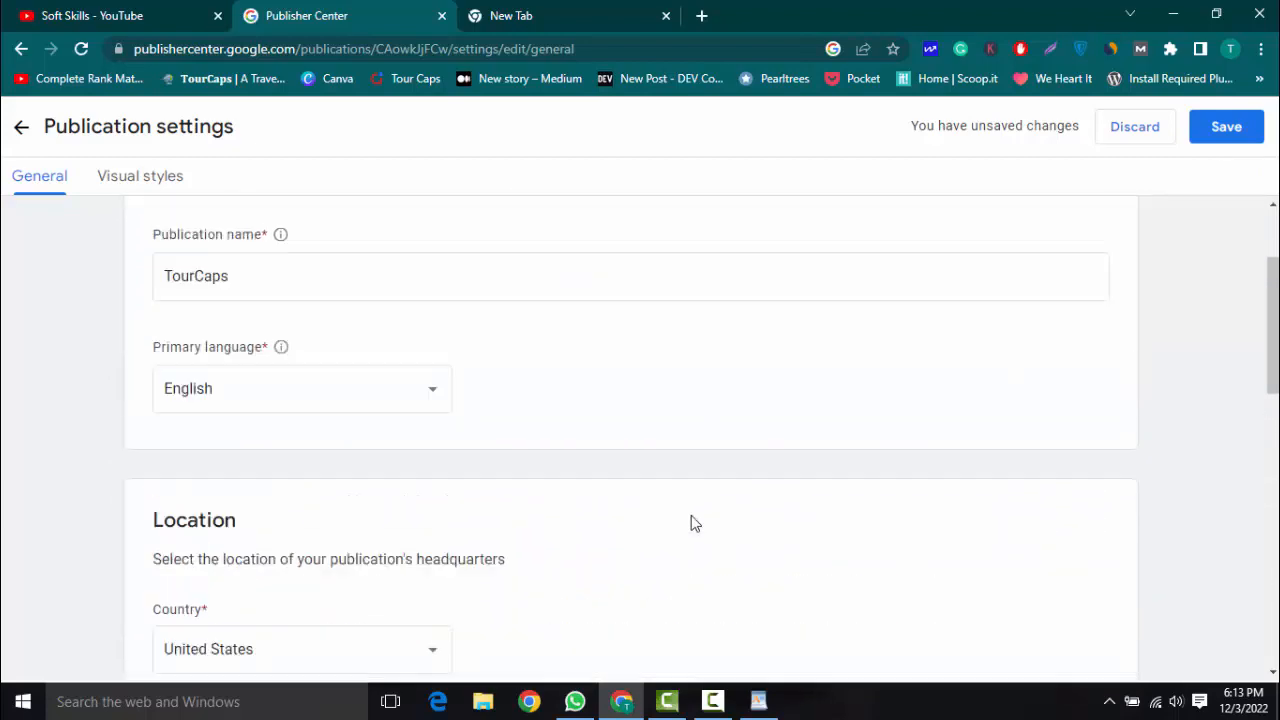
{"action": "scroll", "coordinate": [449, 409], "scroll_direction": "up", "scroll_amount": 2}
{"action": "scroll", "coordinate": [374, 426], "scroll_direction": "down", "scroll_amount": 5}
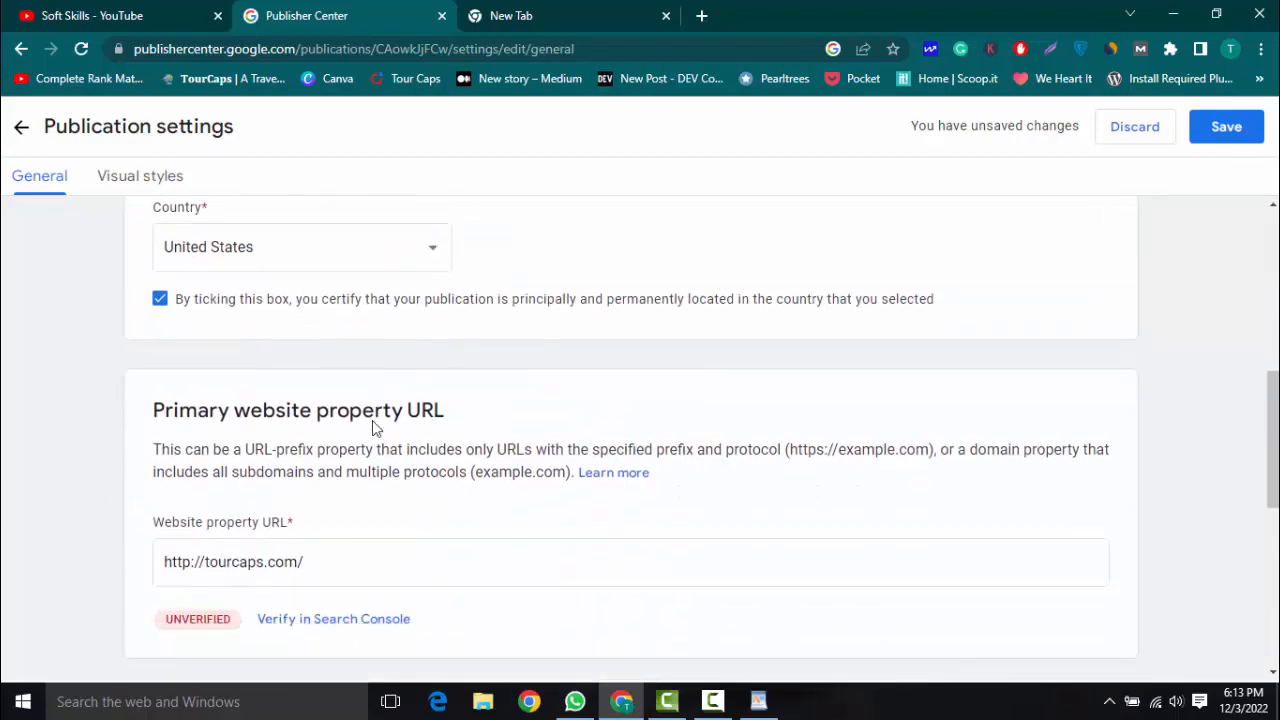
{"action": "scroll", "coordinate": [372, 428], "scroll_direction": "down", "scroll_amount": 2}
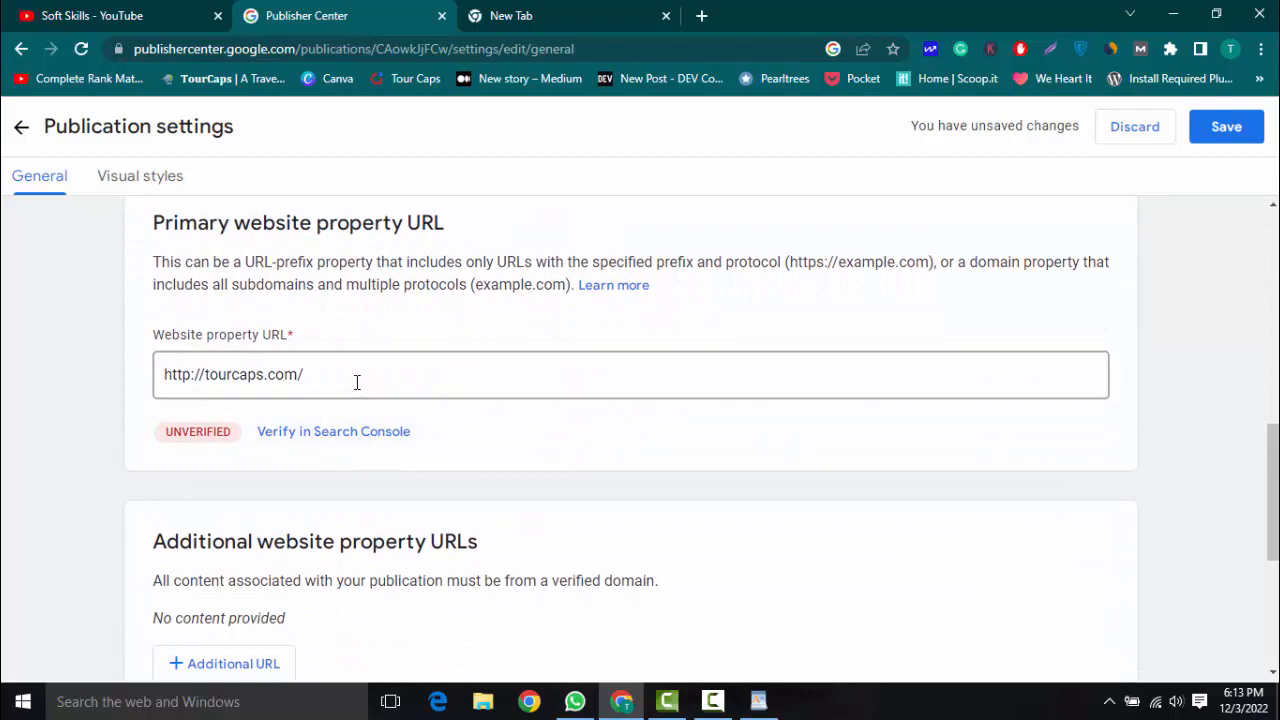
{"action": "left_click", "coordinate": [357, 382]}
{"action": "left_click", "coordinate": [367, 342]}
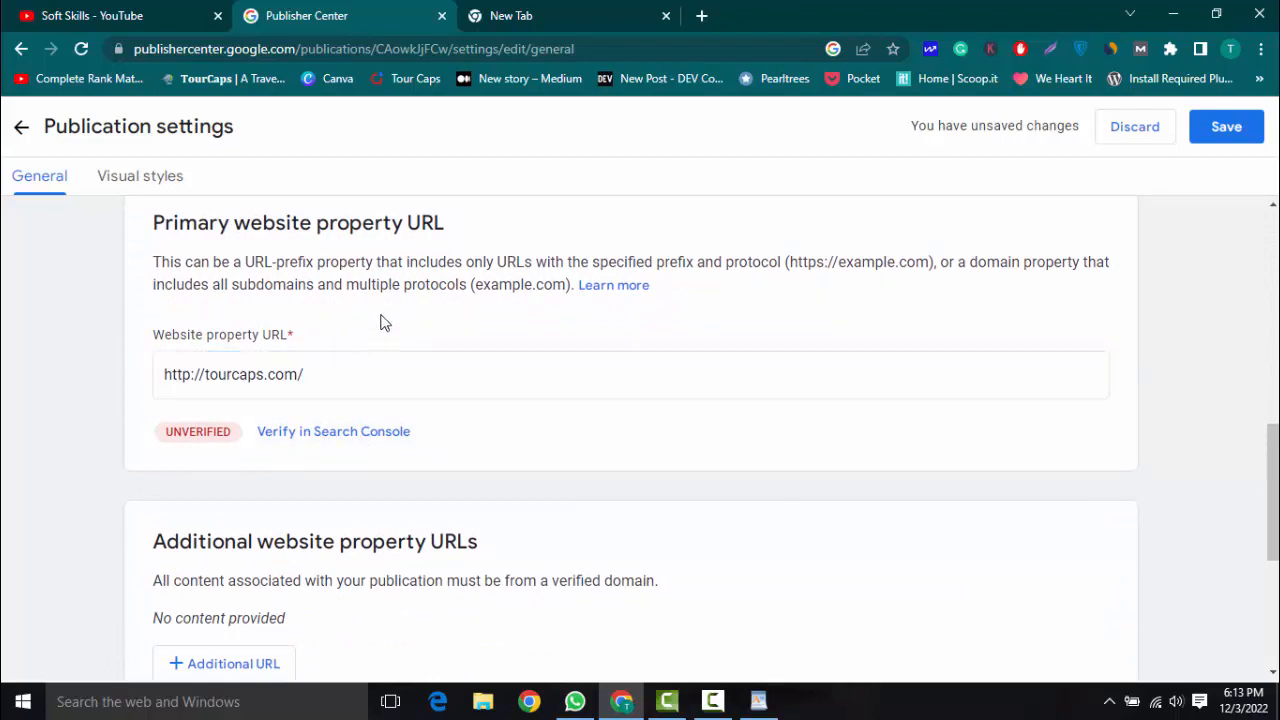
{"action": "left_click", "coordinate": [360, 445]}
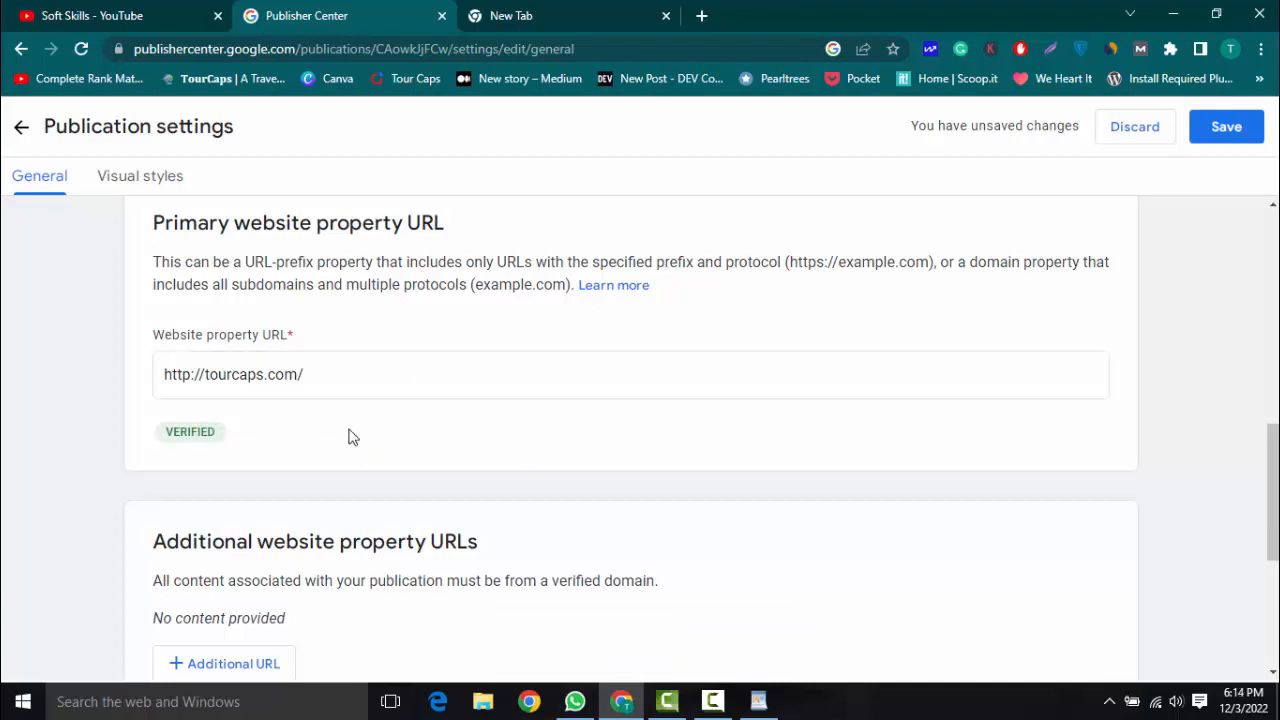
- Start a new publication contact and copy the Google account's e-mail address from the account details on the new tab page
{"action": "scroll", "coordinate": [254, 441], "scroll_direction": "down", "scroll_amount": 3}
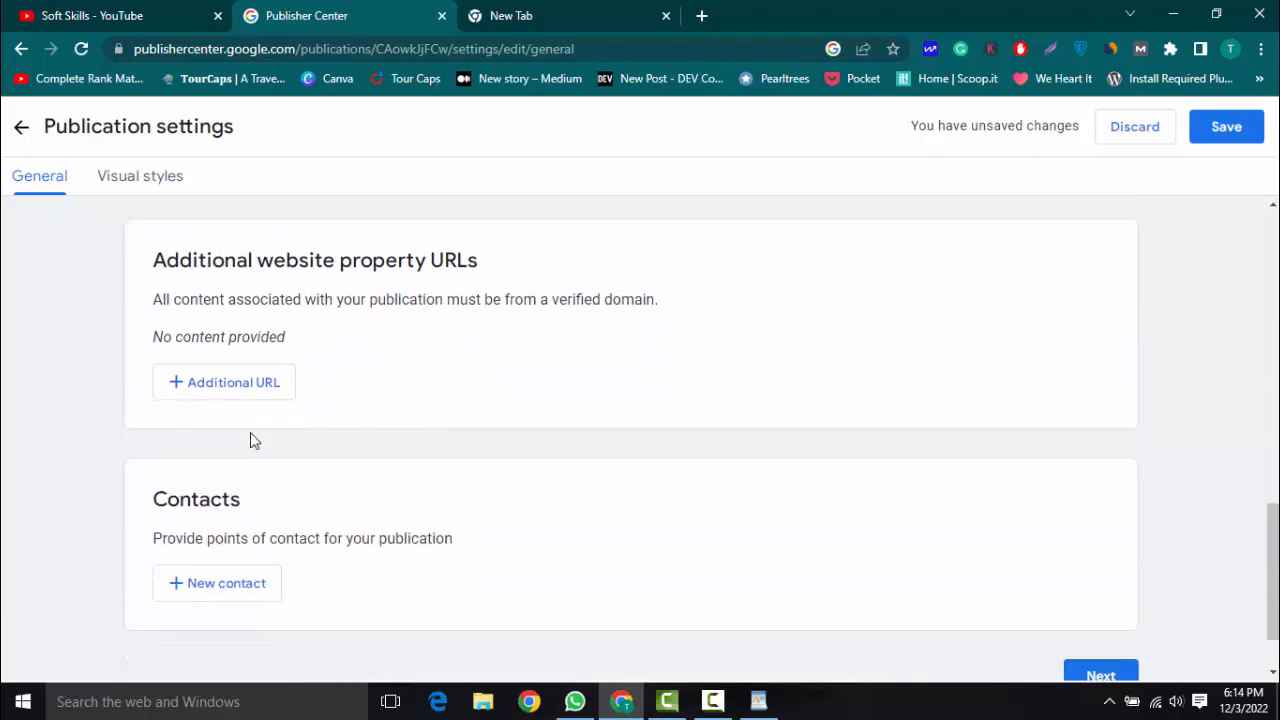
{"action": "scroll", "coordinate": [252, 437], "scroll_direction": "up", "scroll_amount": 3}
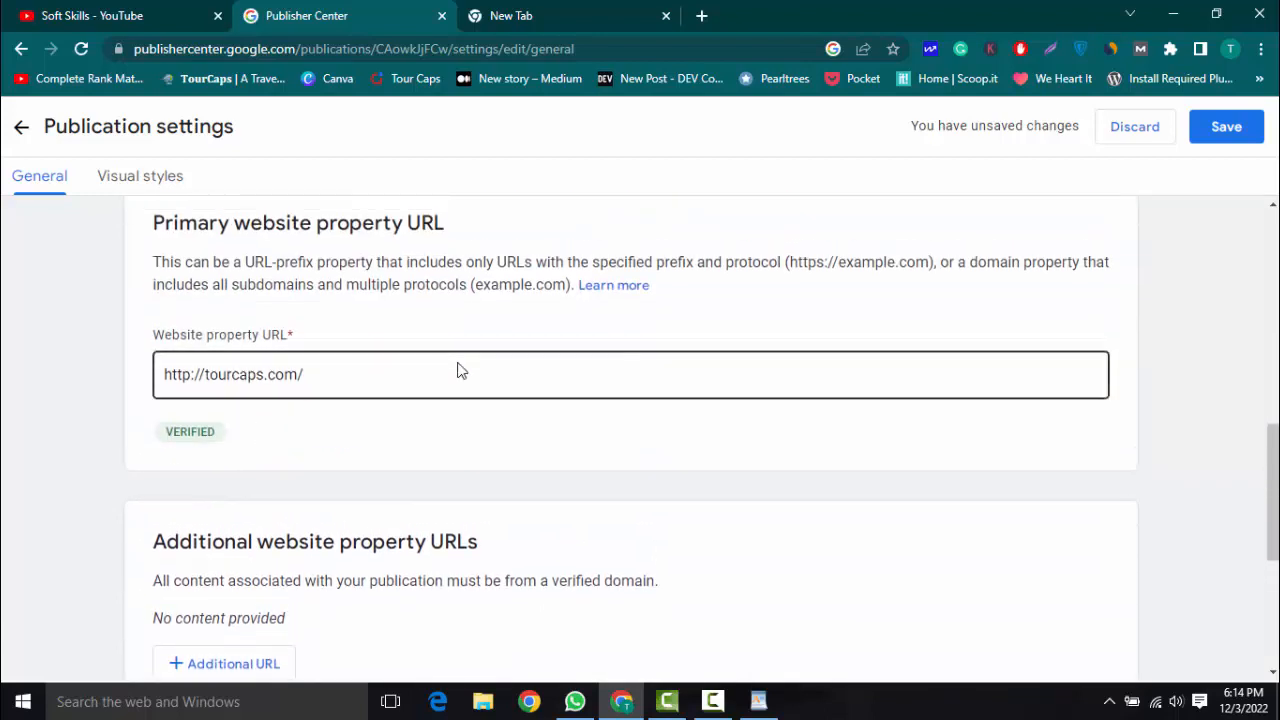
{"action": "scroll", "coordinate": [459, 370], "scroll_direction": "down", "scroll_amount": 1}
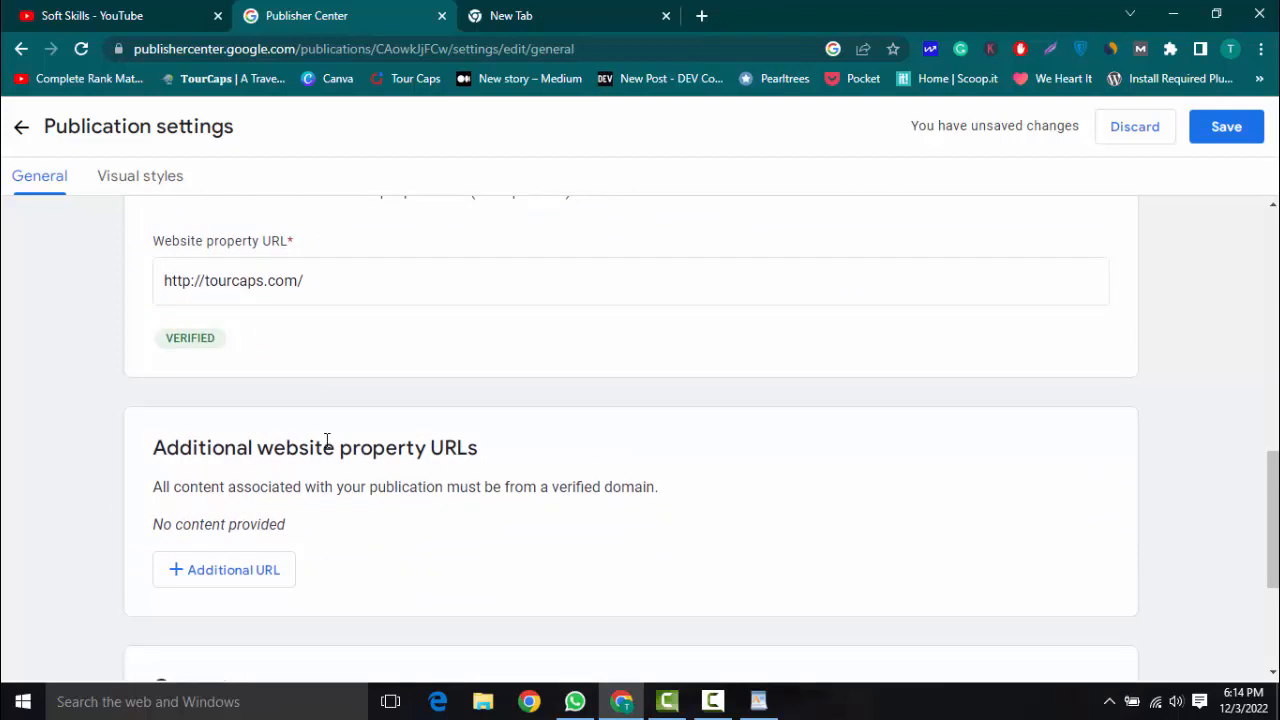
{"action": "scroll", "coordinate": [280, 508], "scroll_direction": "down", "scroll_amount": 2}
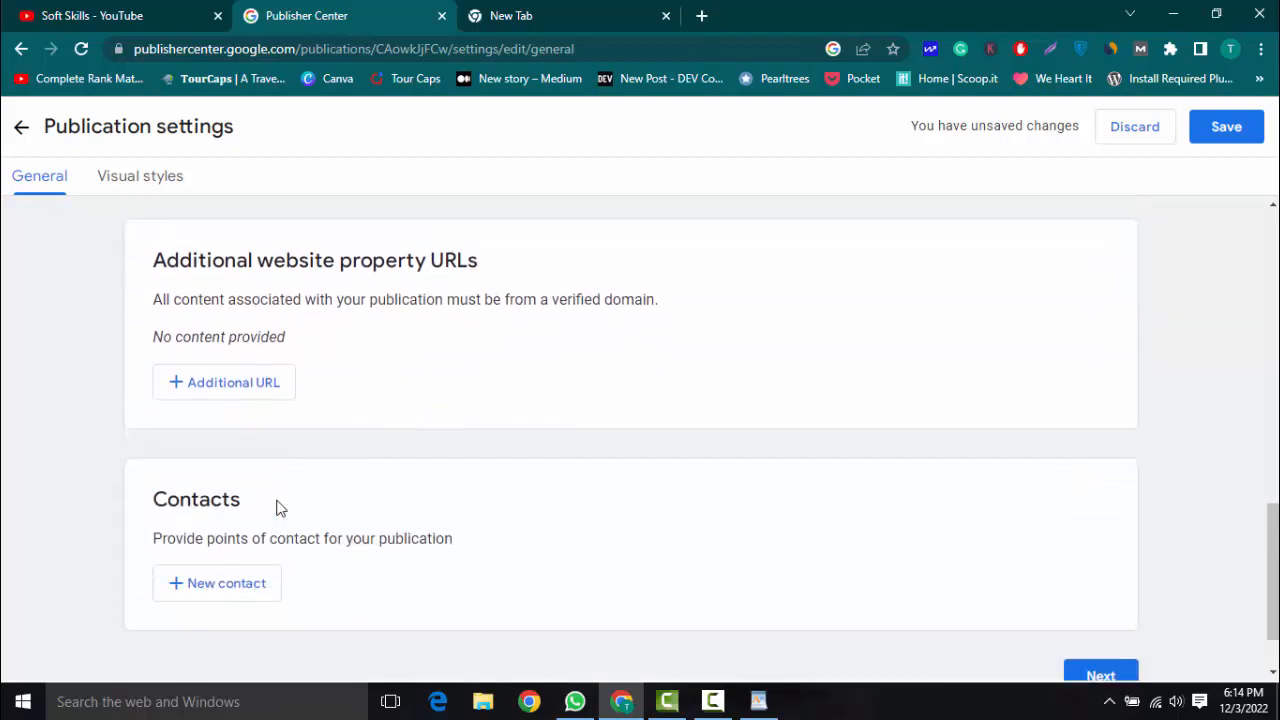
{"action": "left_click", "coordinate": [246, 583]}
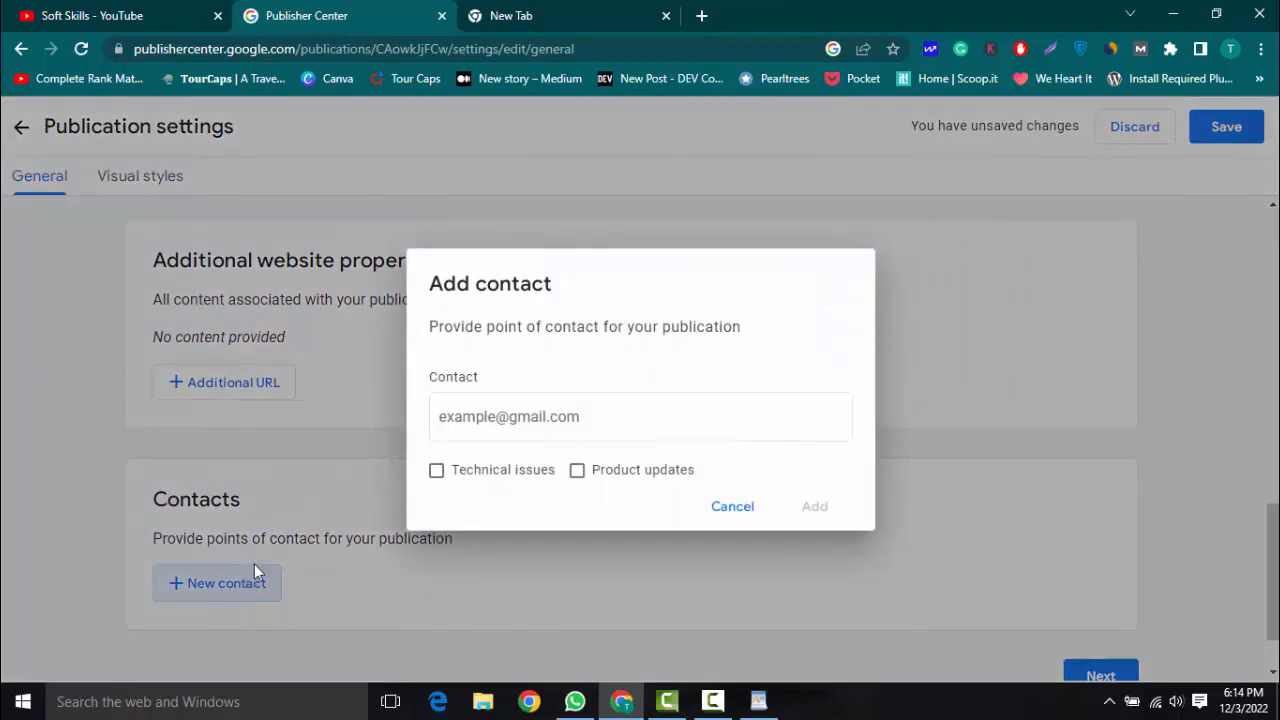
{"action": "left_click", "coordinate": [578, 416]}
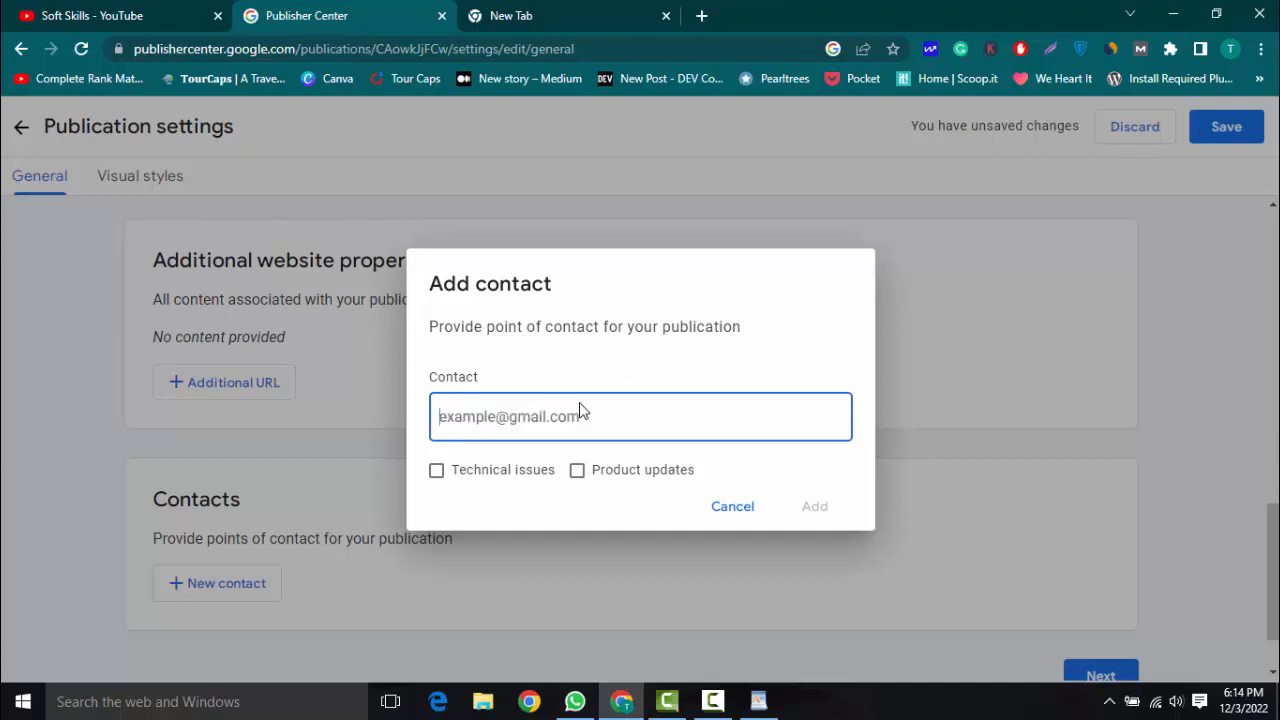
{"action": "left_click", "coordinate": [612, 12]}
{"action": "left_click", "coordinate": [1247, 128]}
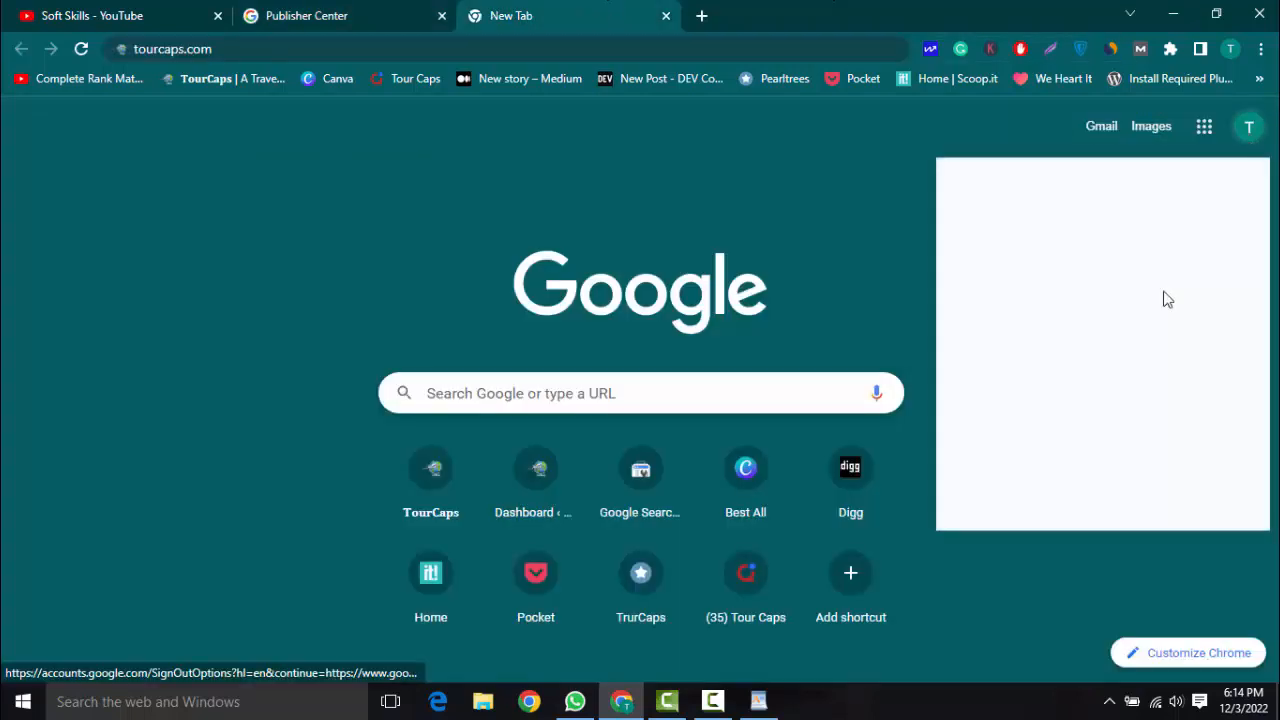
{"action": "double_click", "coordinate": [1121, 295]}
{"action": "triple_click", "coordinate": [1121, 295]}
{"action": "key", "text": "ctrl+c"}
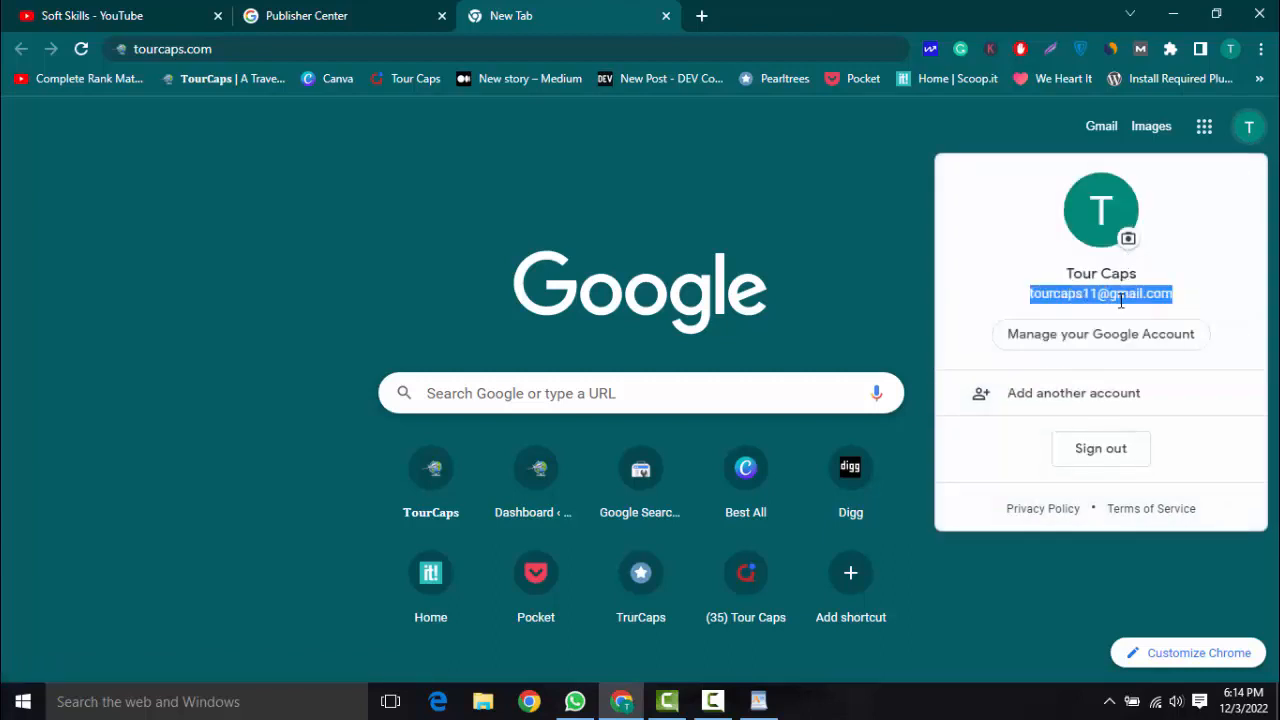
- Enter the copied e-mail address as the contact, enable Technical issues and Product updates, and add the contact
{"action": "left_click", "coordinate": [400, 11]}
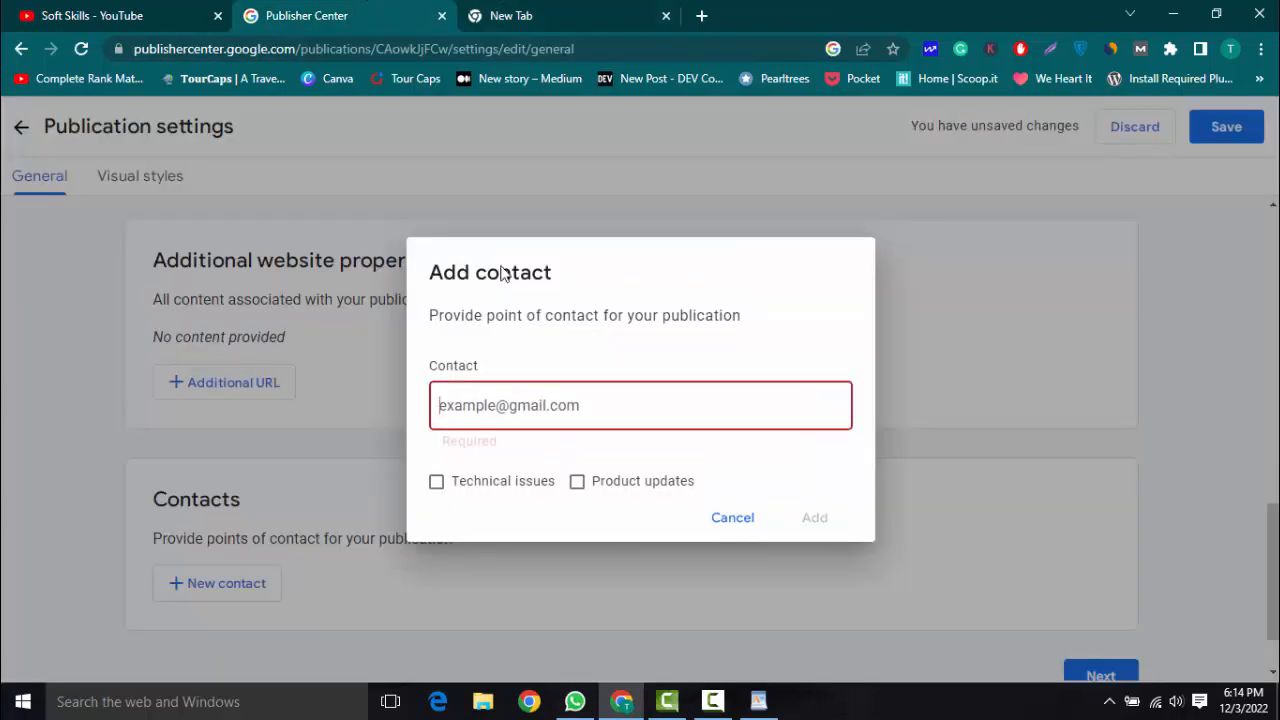
{"action": "left_click", "coordinate": [548, 417]}
{"action": "key", "text": "ctrl+v"}
{"action": "left_click", "coordinate": [506, 484]}
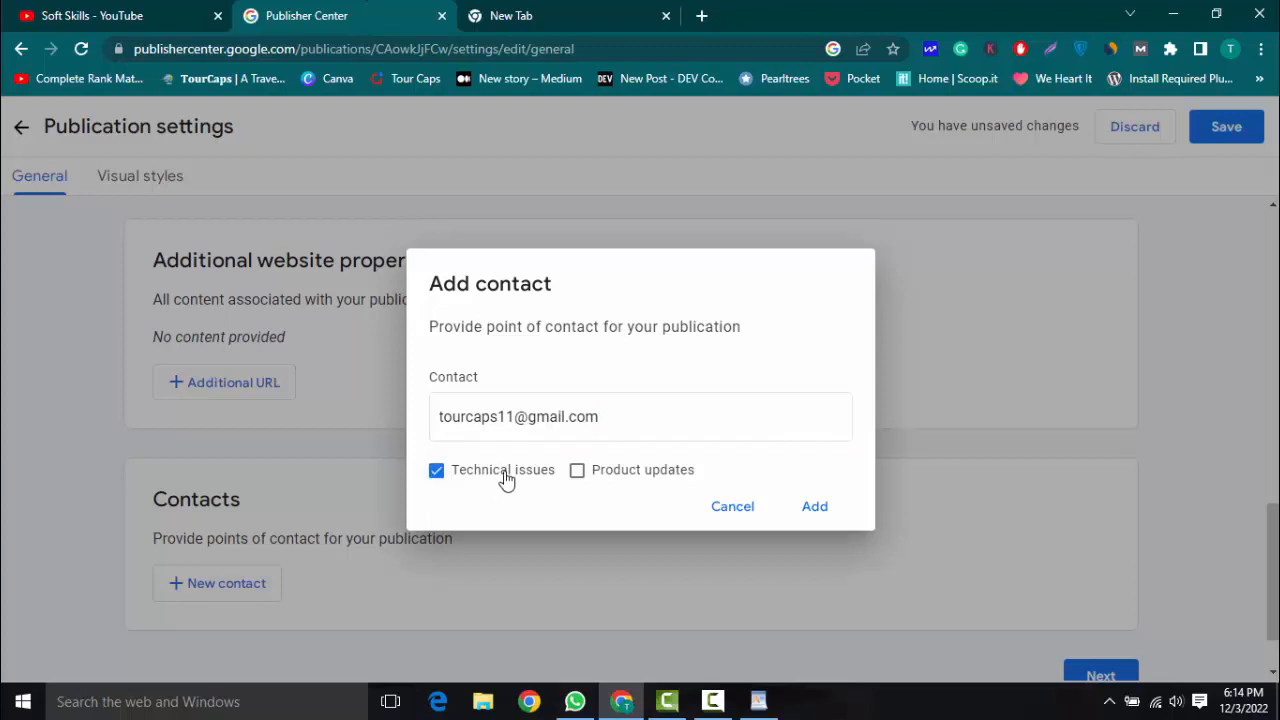
{"action": "left_click", "coordinate": [506, 480]}
{"action": "left_click", "coordinate": [510, 475]}
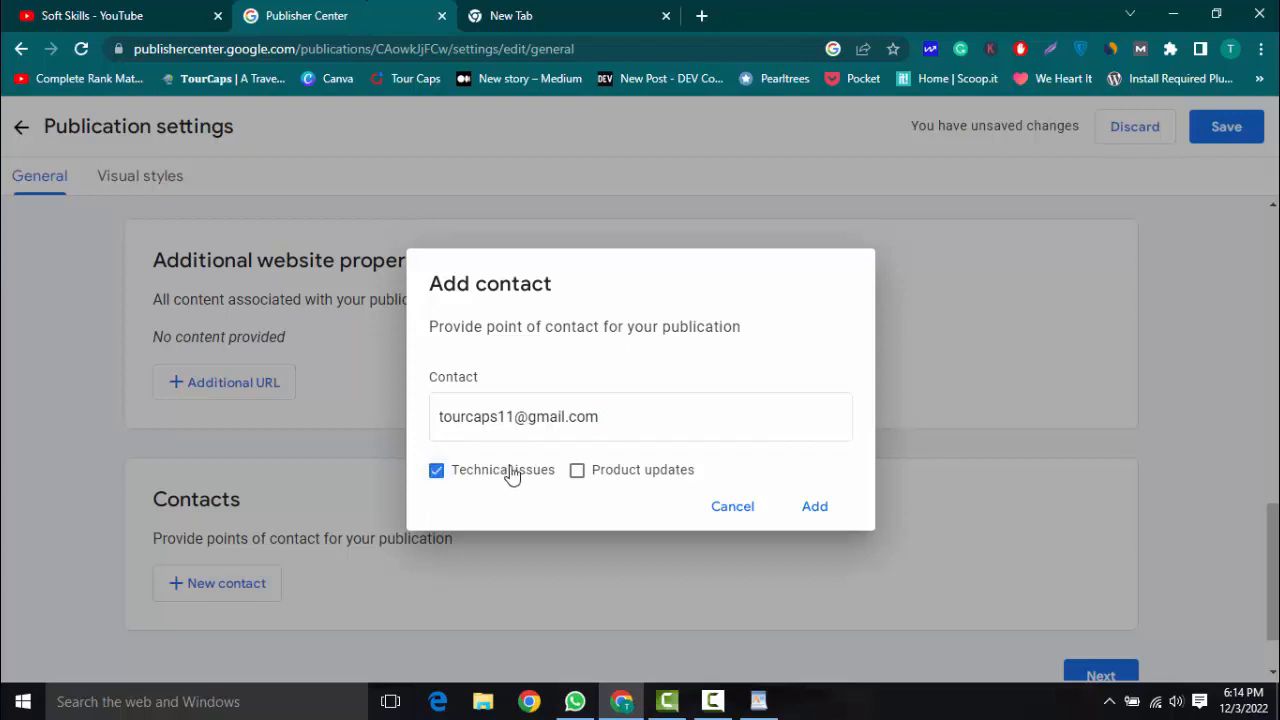
{"action": "left_click", "coordinate": [620, 480]}
{"action": "left_click", "coordinate": [814, 510]}
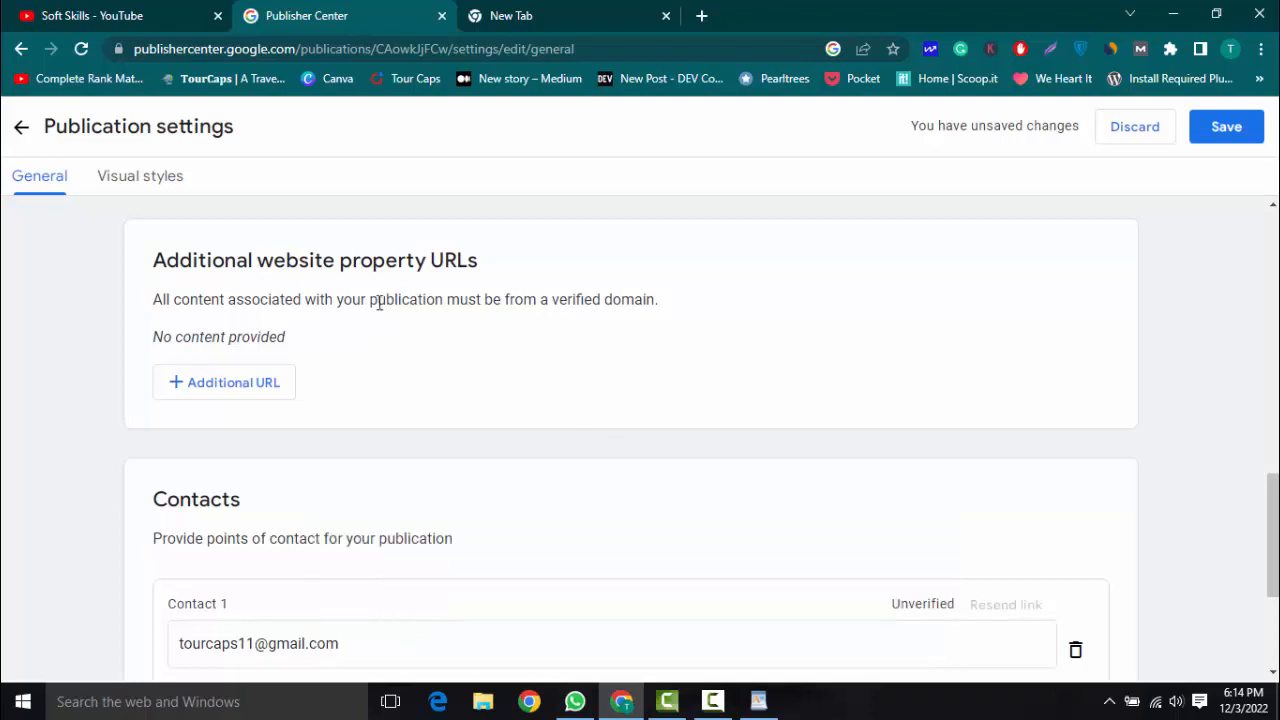
- Clear the Technical issues and Product updates options of the added contact and enable both again
{"action": "scroll", "coordinate": [379, 302], "scroll_direction": "down", "scroll_amount": 3}
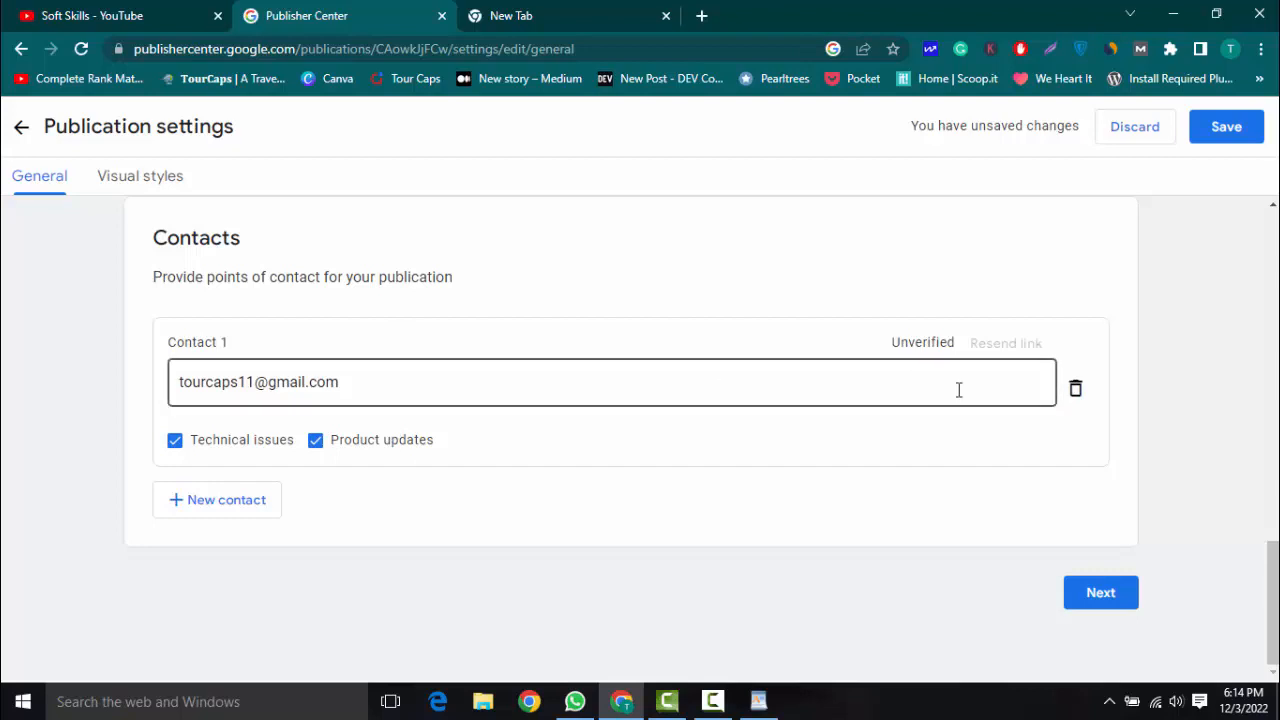
{"action": "left_click", "coordinate": [315, 445]}
{"action": "left_click", "coordinate": [181, 447]}
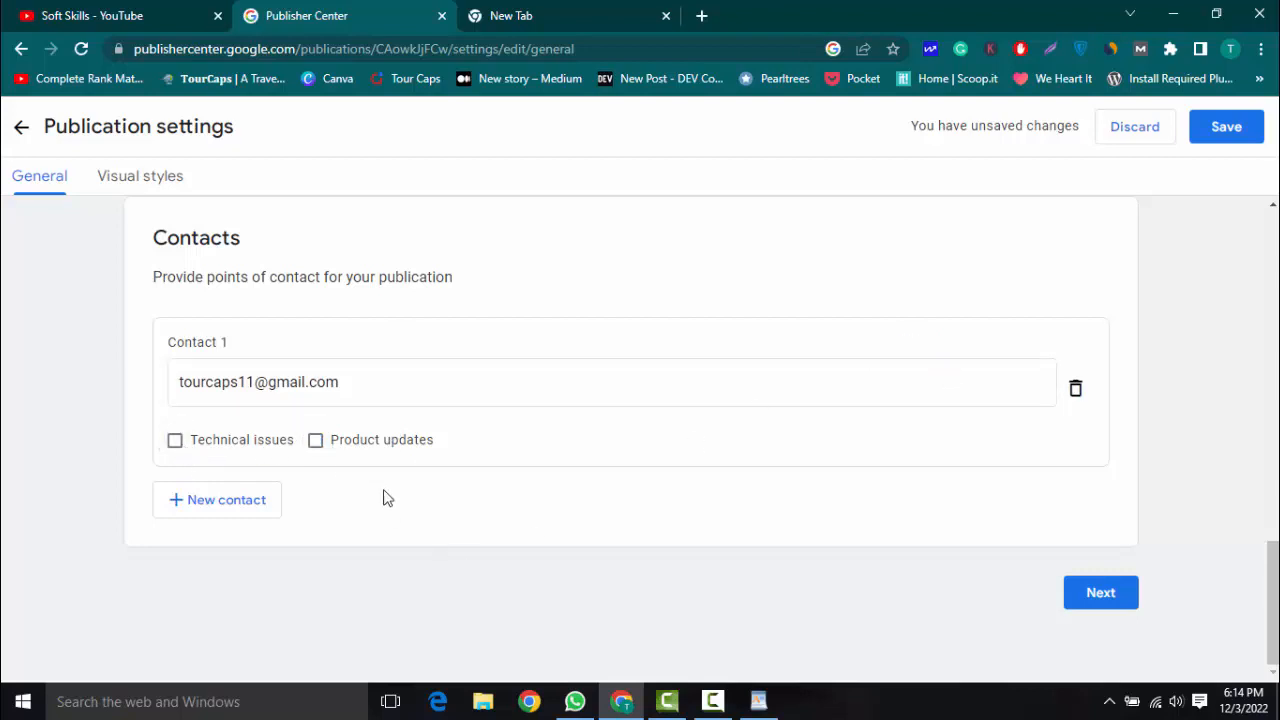
{"action": "left_click", "coordinate": [316, 452]}
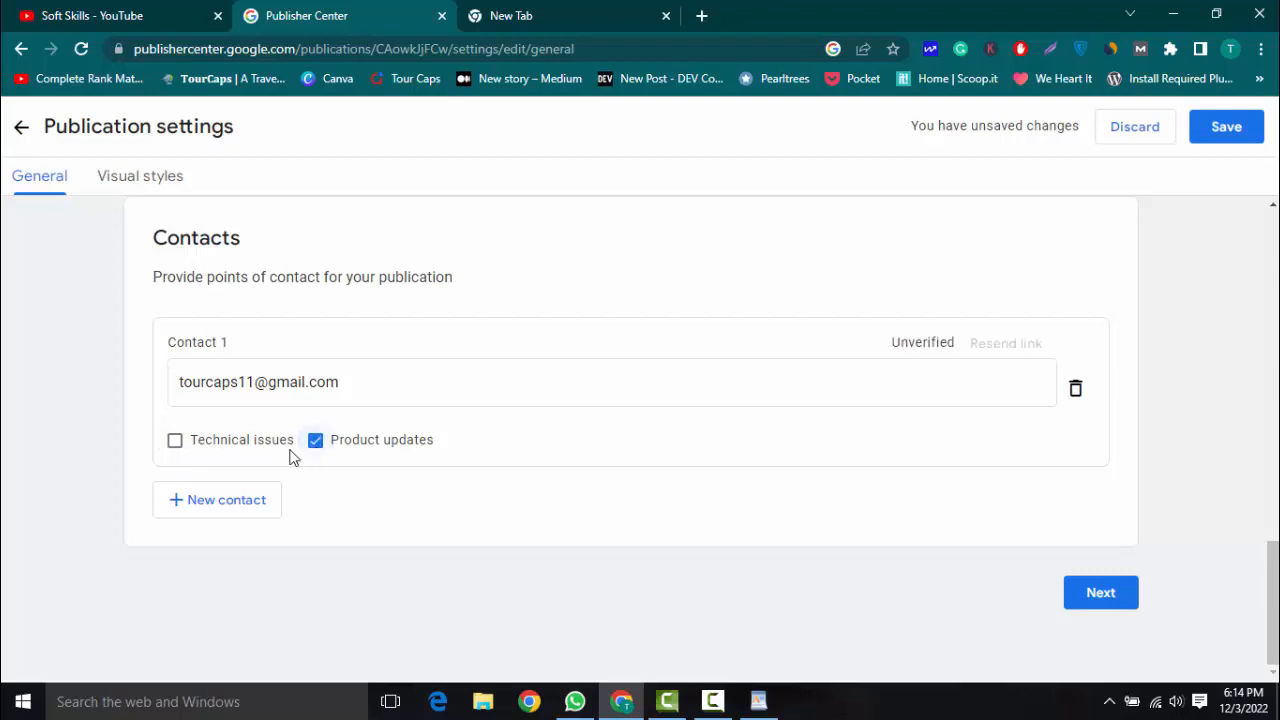
{"action": "left_click", "coordinate": [174, 448]}
{"action": "left_click", "coordinate": [316, 443]}
{"action": "left_click", "coordinate": [339, 444]}
- Save the publication settings and resend the verification link to the unverified contact
{"action": "scroll", "coordinate": [1100, 429], "scroll_direction": "up", "scroll_amount": 15}
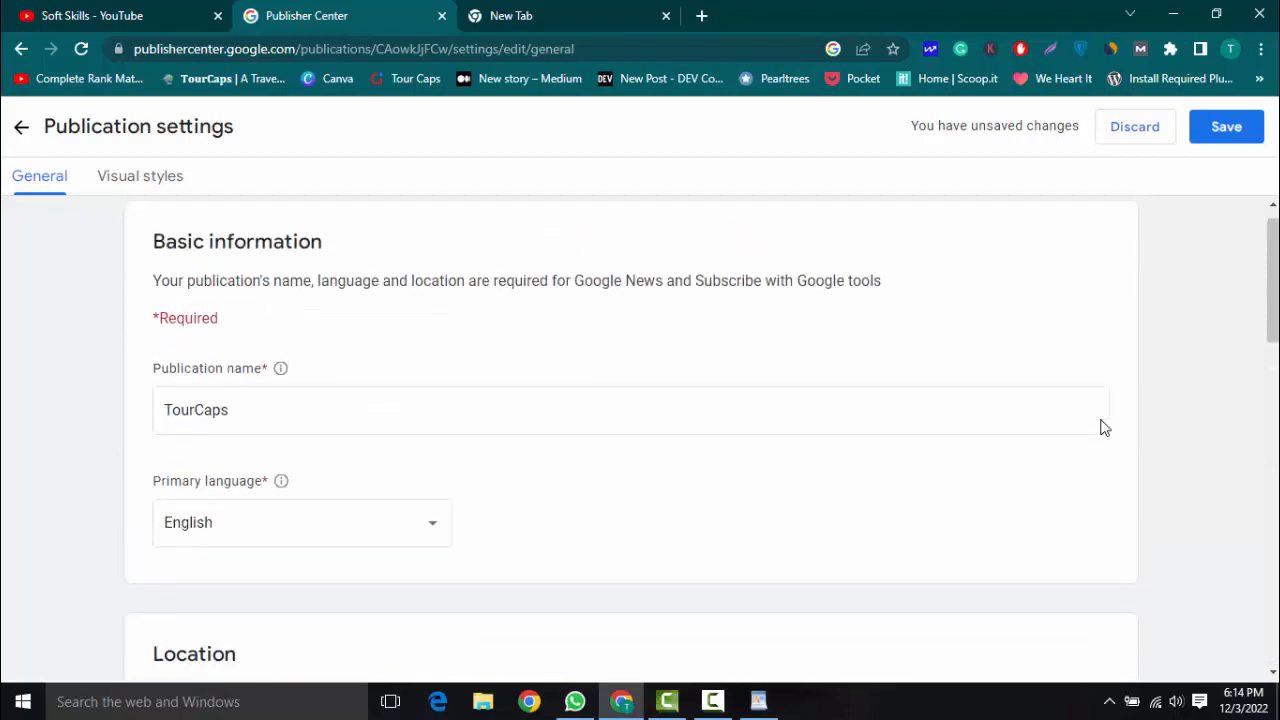
{"action": "left_click", "coordinate": [1238, 134]}
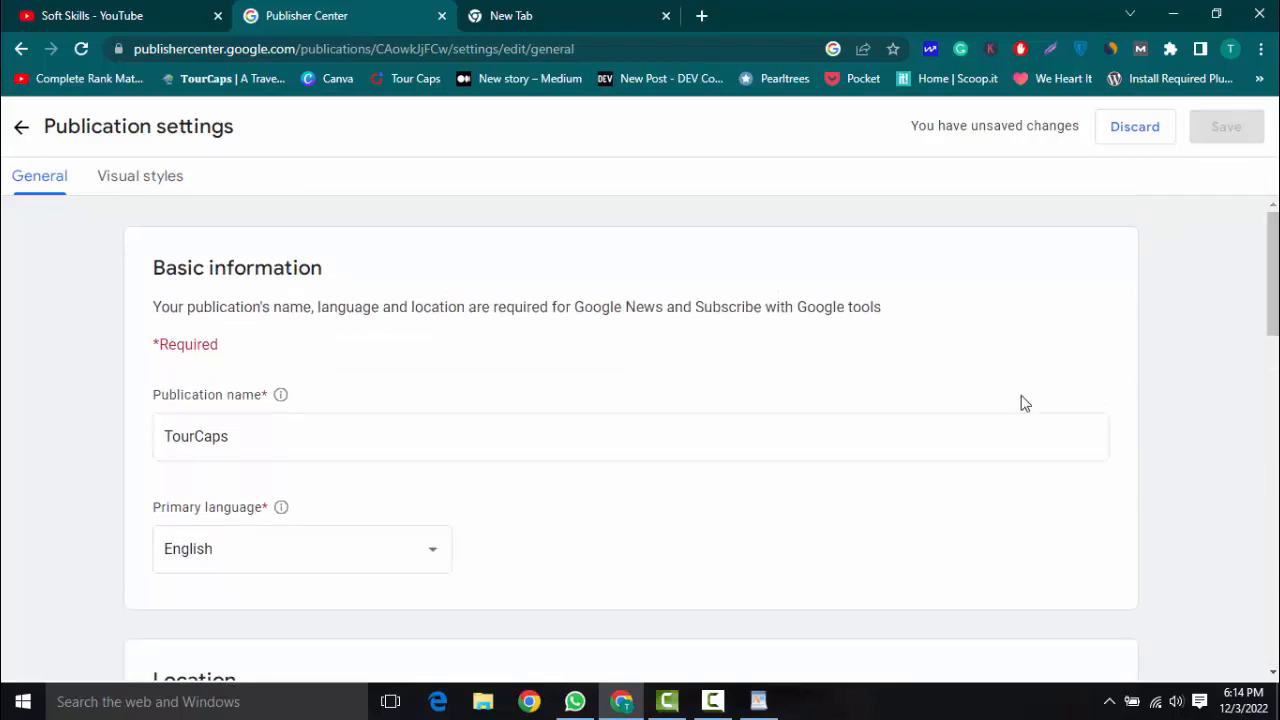
{"action": "scroll", "coordinate": [1023, 403], "scroll_direction": "down", "scroll_amount": 15}
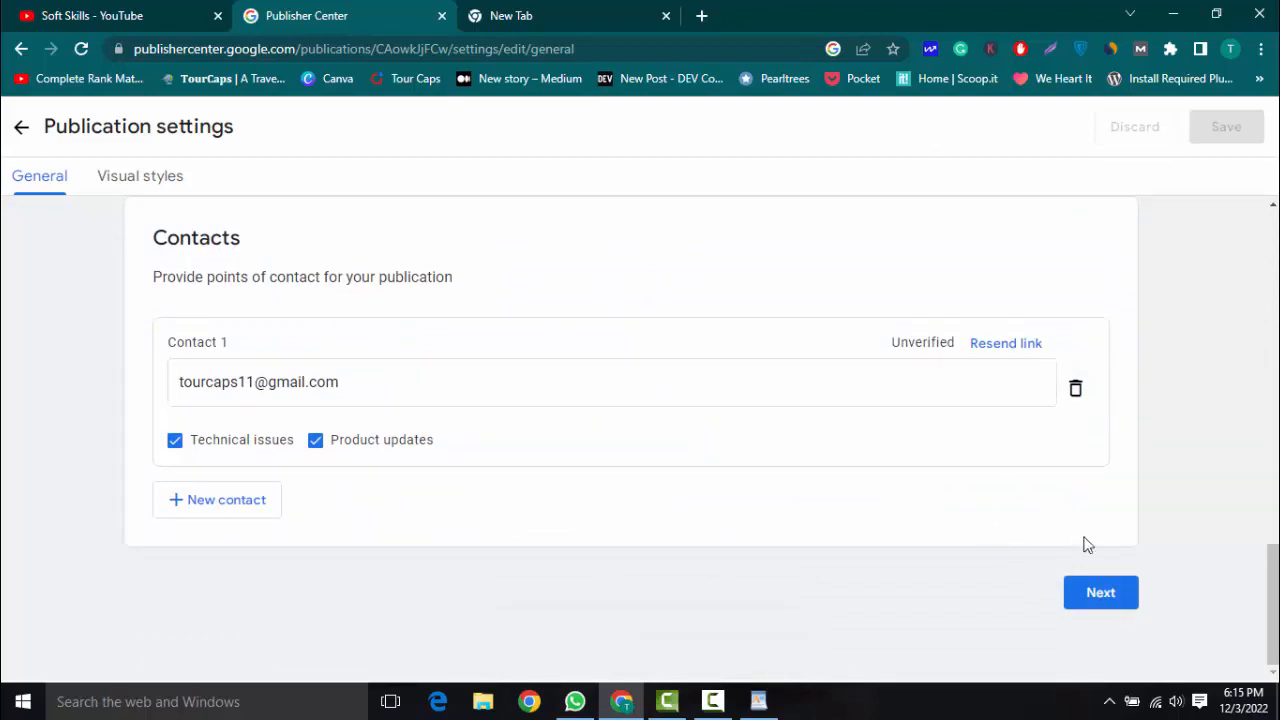
{"action": "left_click", "coordinate": [1006, 343]}
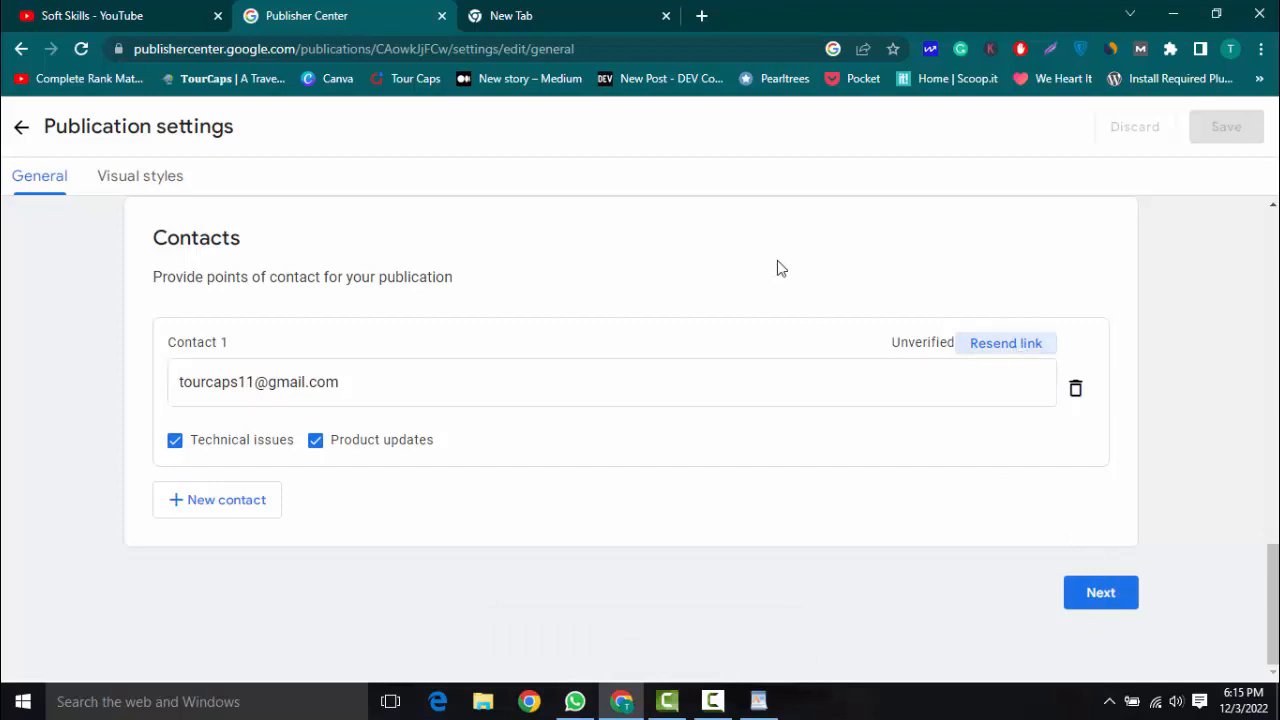
- Open Gmail in the other browser tab and return to the publication's contact settings
{"action": "left_click", "coordinate": [594, 8]}
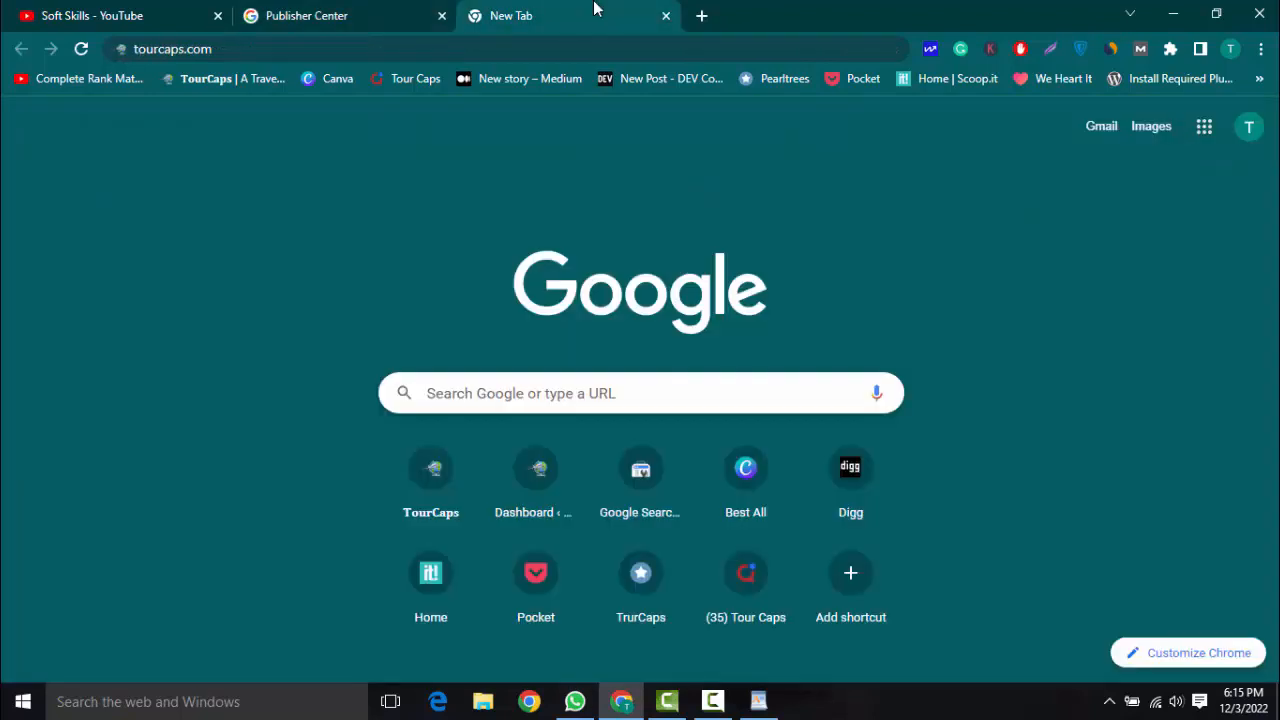
{"action": "left_click", "coordinate": [1100, 127]}
{"action": "left_click", "coordinate": [383, 10]}
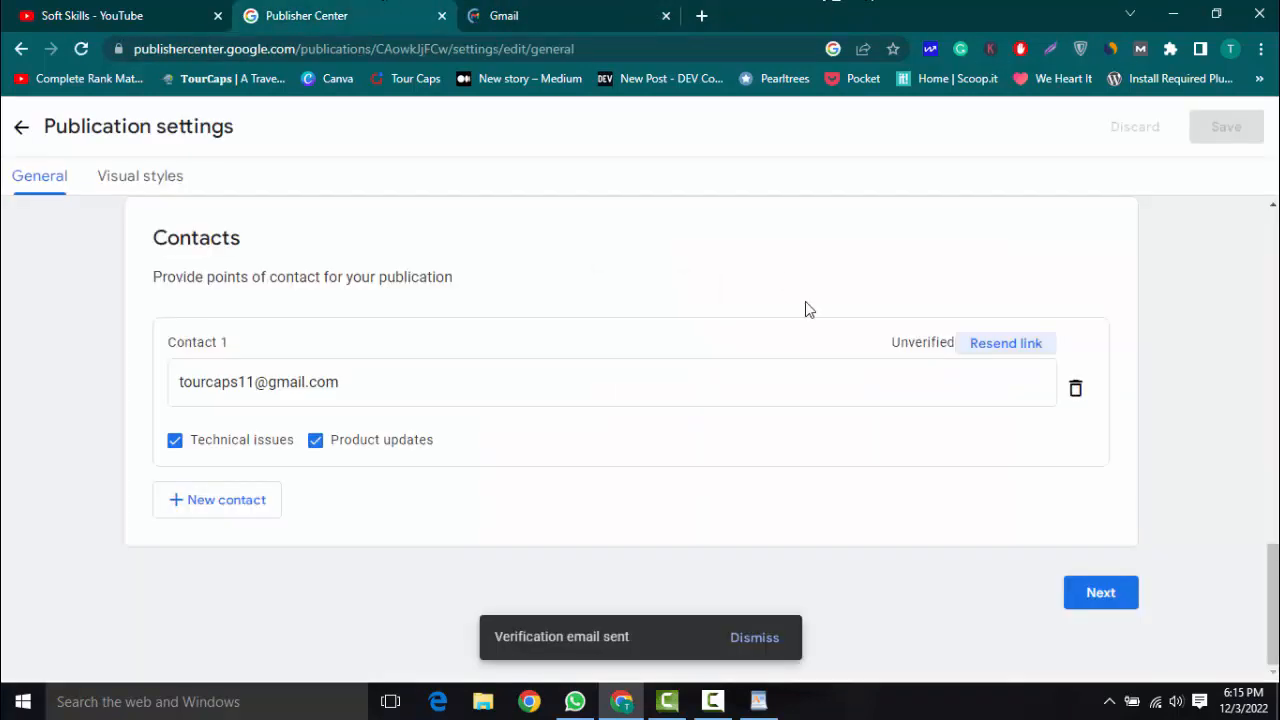
- Switch to Gmail, open the Google News Product Updates confirmation message and confirm the subscription through its link
{"action": "left_click", "coordinate": [1100, 593]}
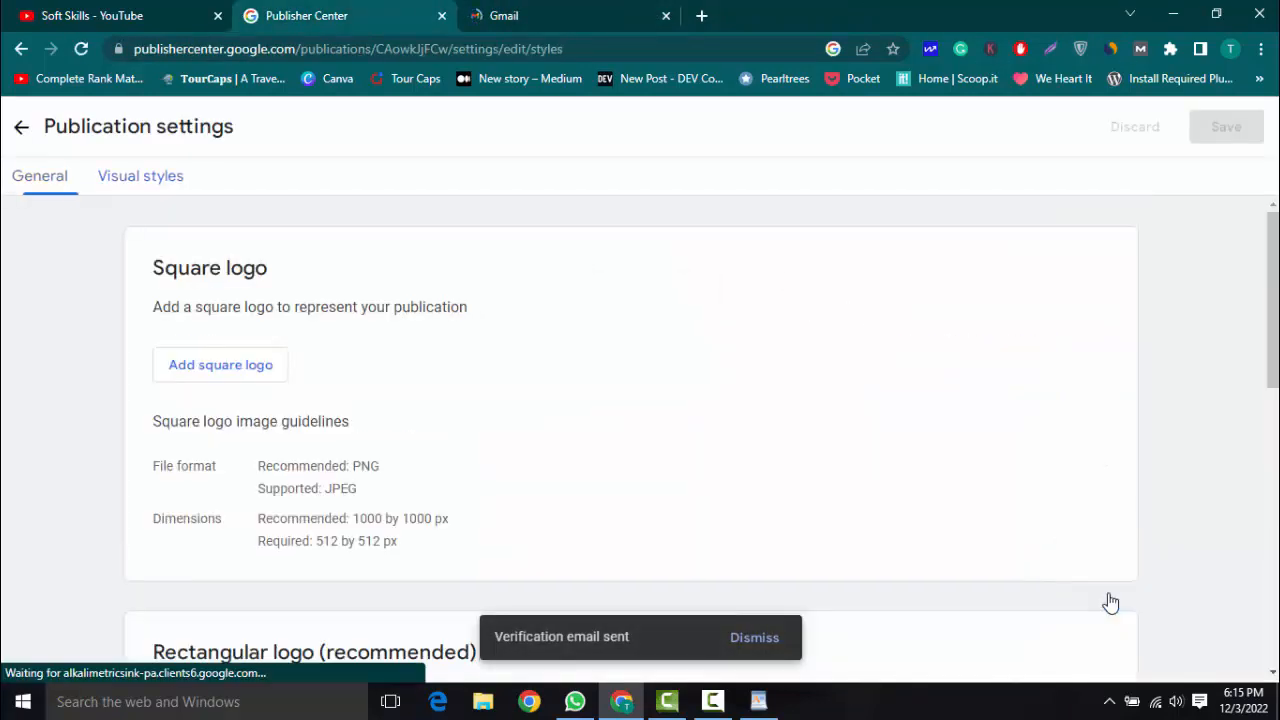
{"action": "left_click", "coordinate": [560, 15]}
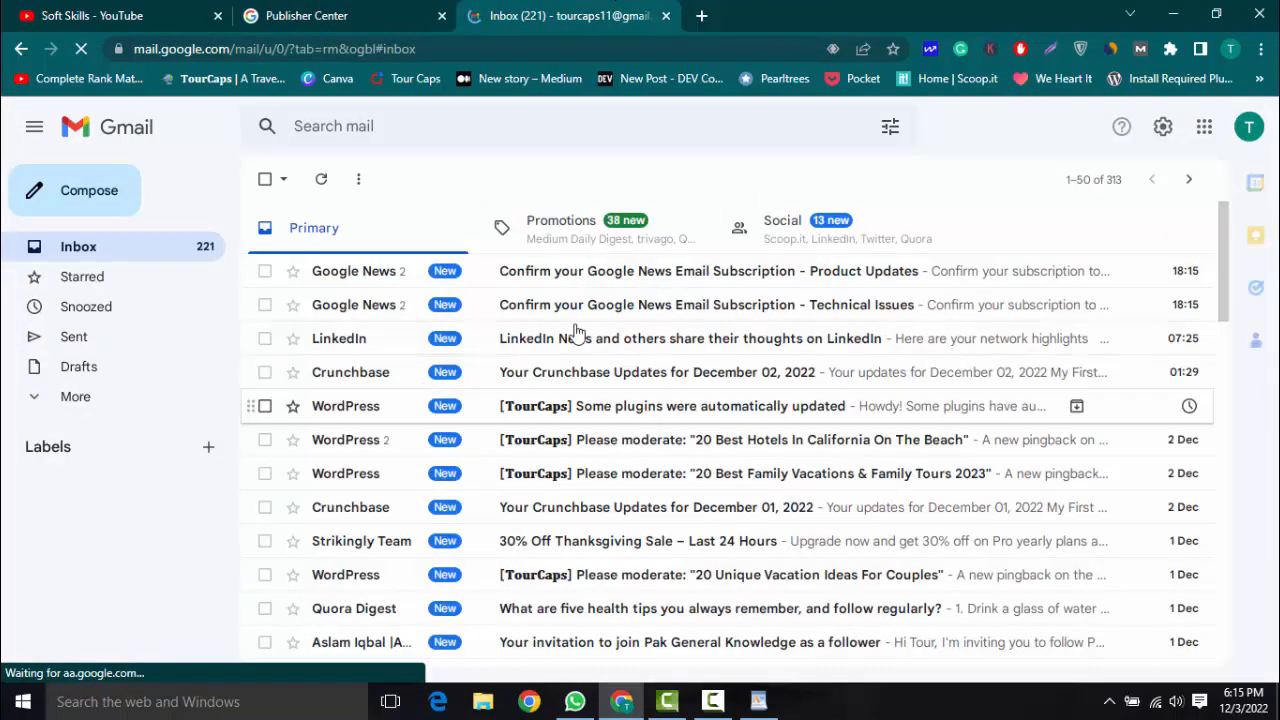
{"action": "left_click", "coordinate": [612, 284]}
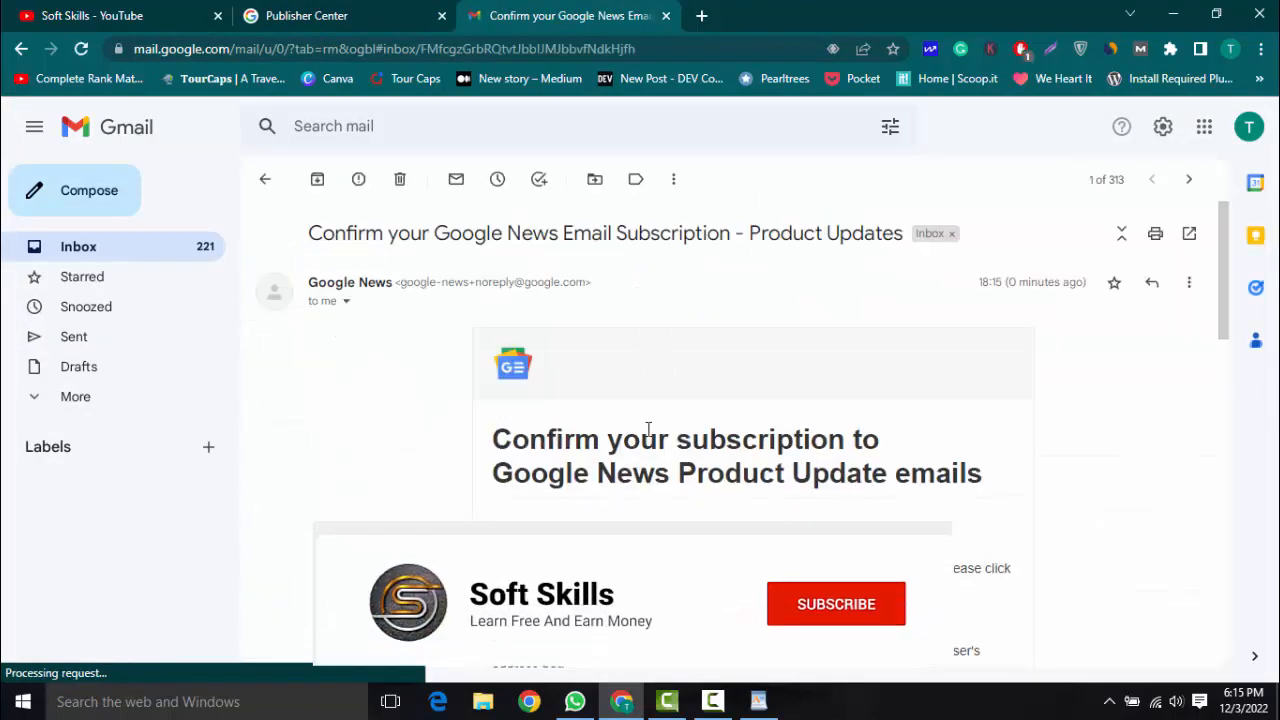
{"action": "scroll", "coordinate": [651, 433], "scroll_direction": "down", "scroll_amount": 8}
{"action": "left_click", "coordinate": [684, 255]}
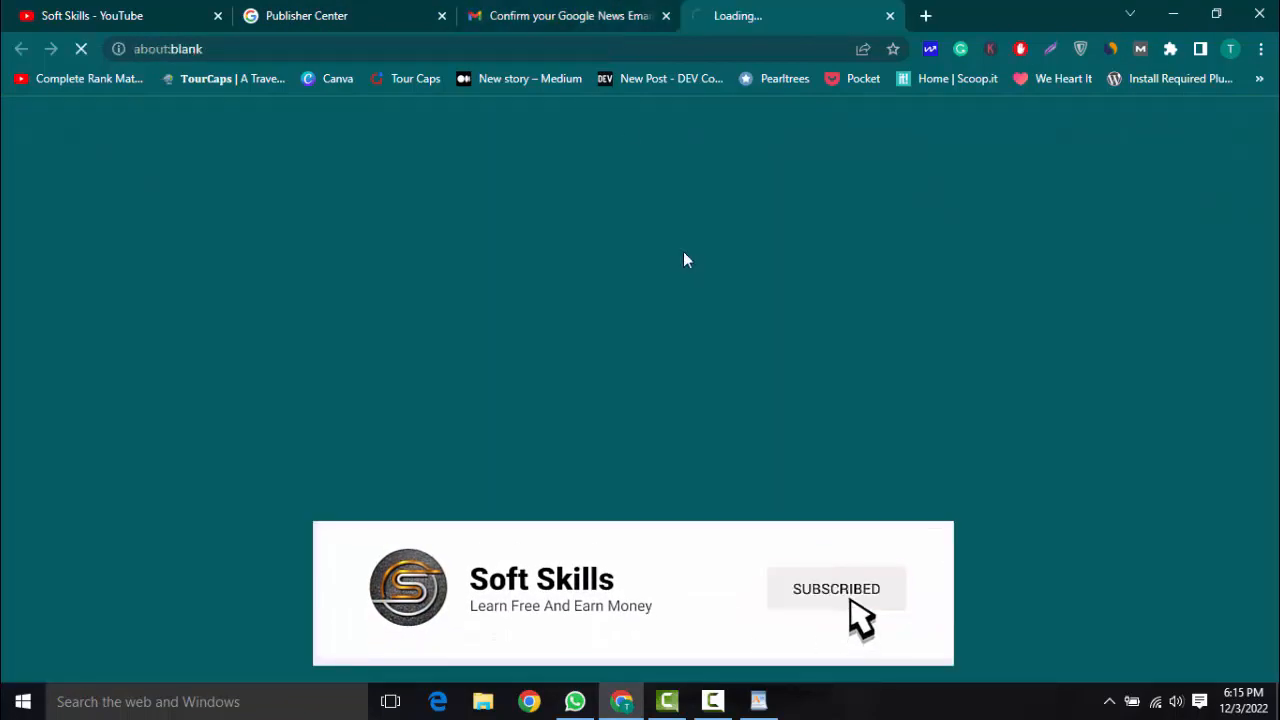
{"action": "left_click", "coordinate": [588, 14]}
{"action": "scroll", "coordinate": [640, 437], "scroll_direction": "up", "scroll_amount": 3}
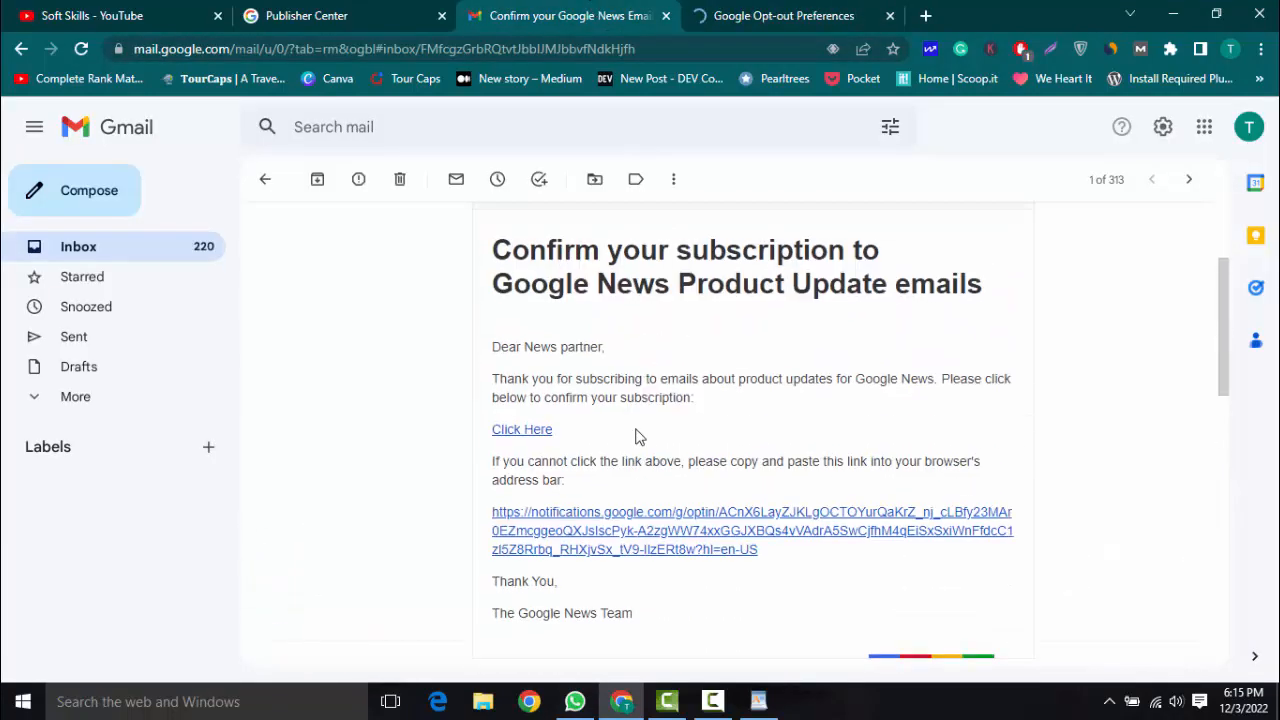
{"action": "scroll", "coordinate": [489, 337], "scroll_direction": "up", "scroll_amount": 2}
- Return to the publication's visual styles and examine the file format and dimension guidelines for the square logo
{"action": "left_click", "coordinate": [366, 10]}
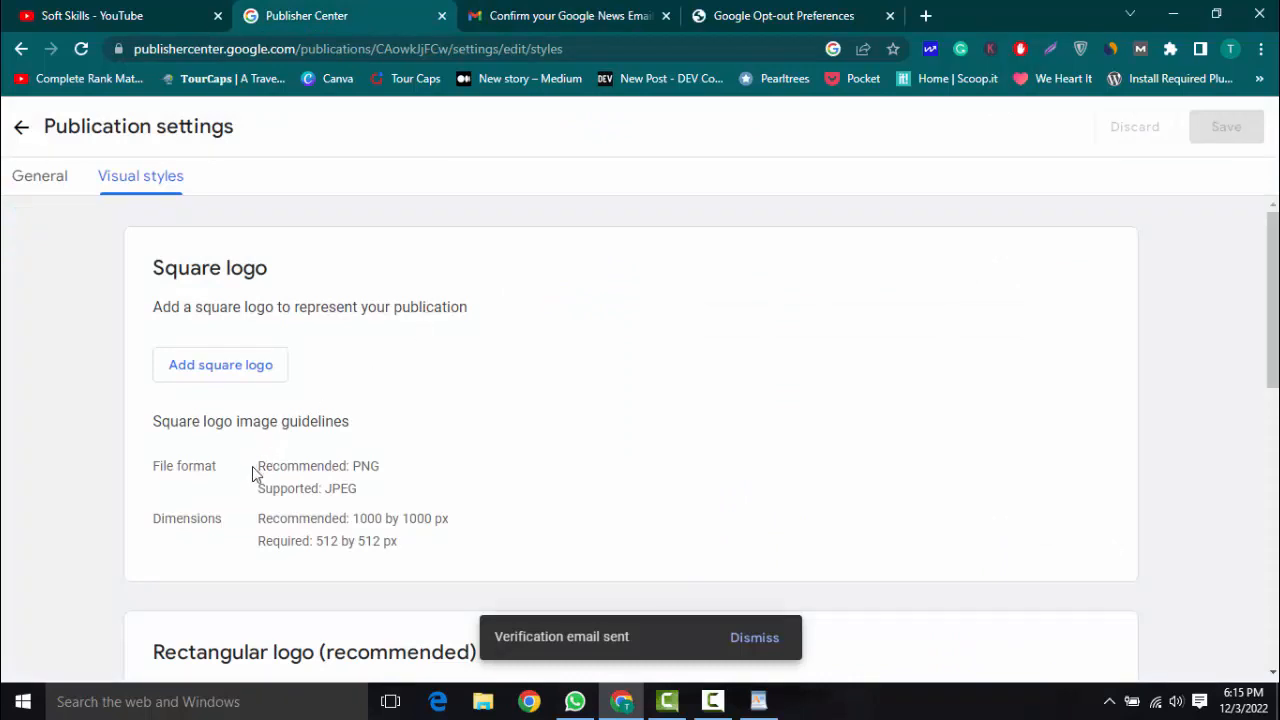
{"action": "double_click", "coordinate": [367, 465]}
{"action": "left_click_drag", "start_coordinate": [331, 494], "coordinate": [384, 493]}
{"action": "left_click_drag", "start_coordinate": [360, 521], "coordinate": [483, 520]}
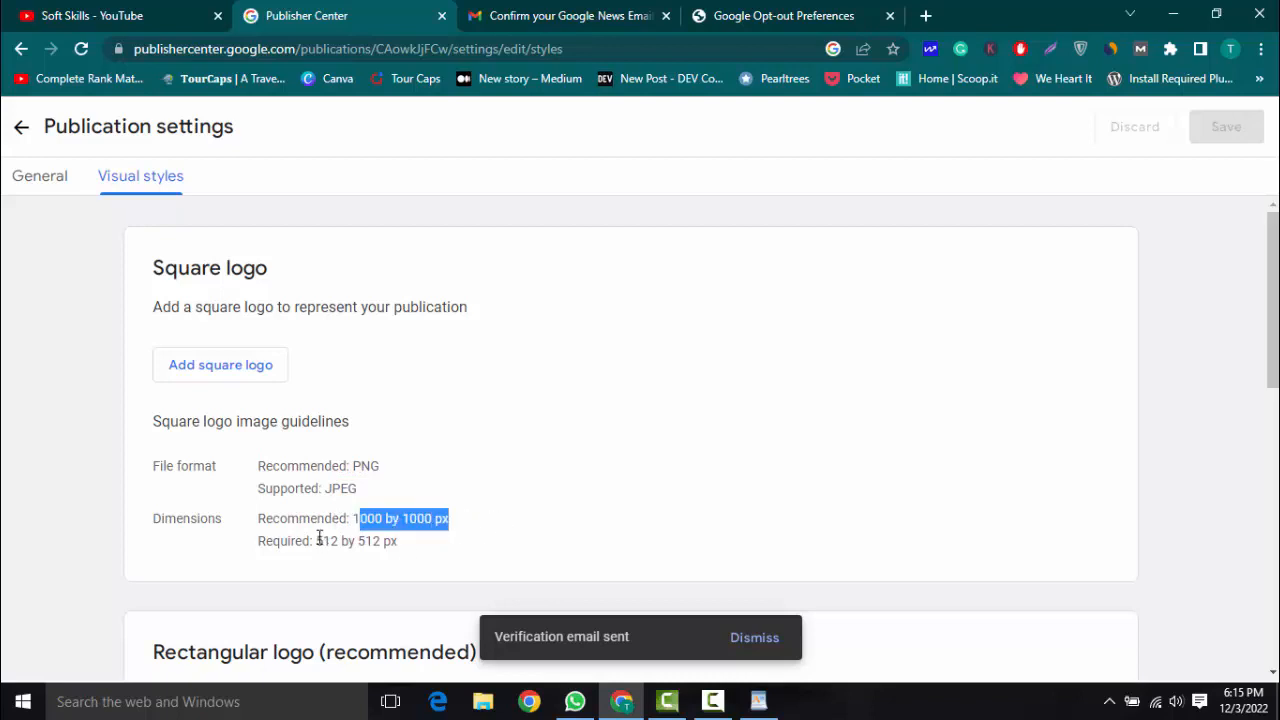
{"action": "left_click_drag", "start_coordinate": [318, 538], "coordinate": [435, 545]}
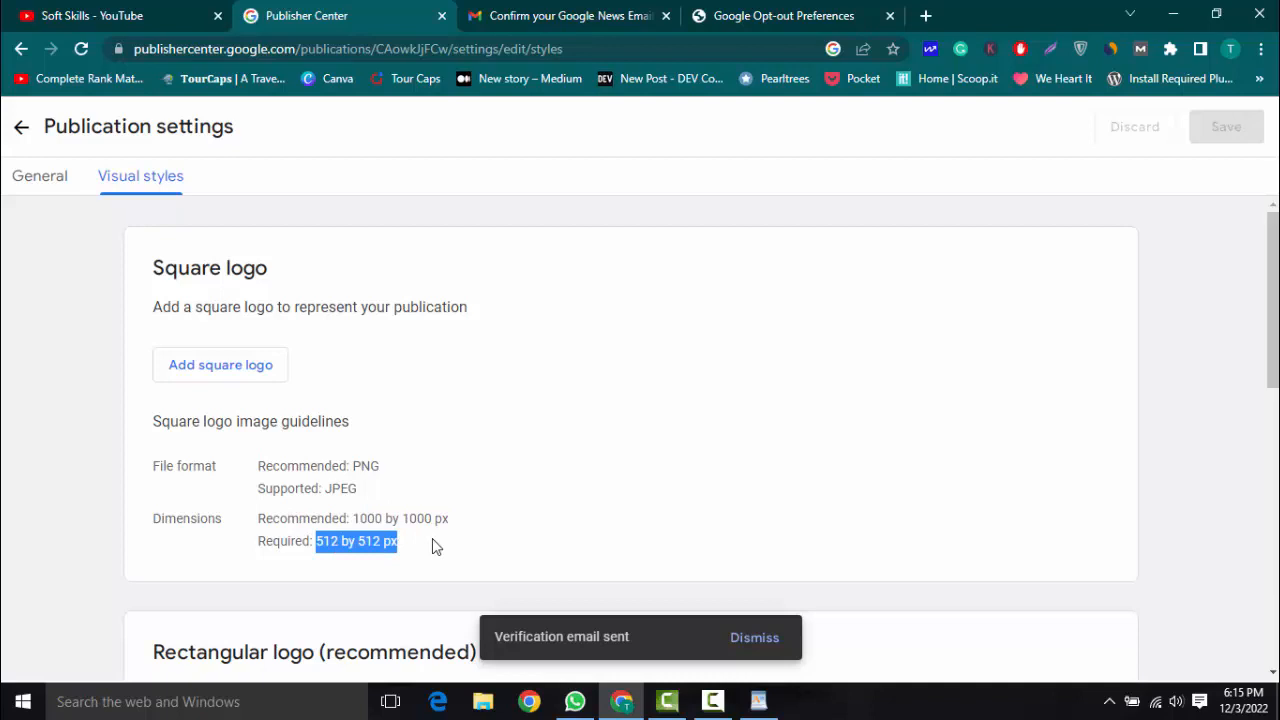
{"action": "left_click", "coordinate": [435, 545]}
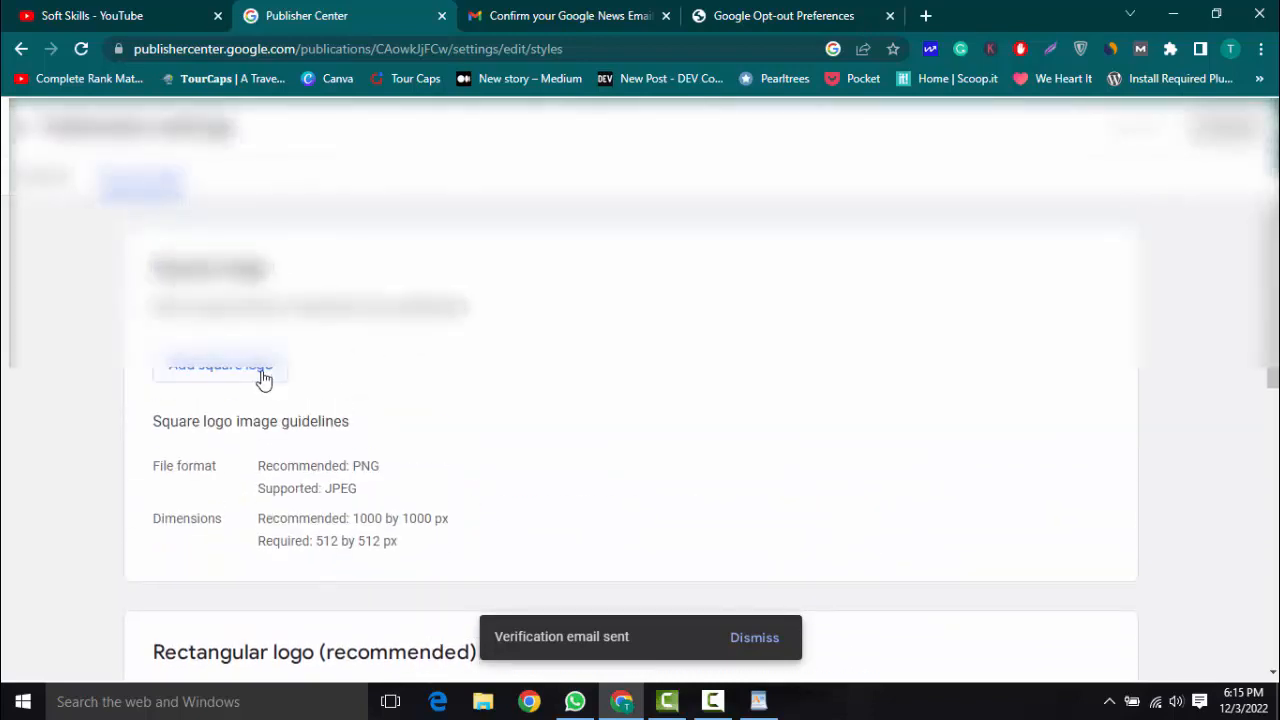
- Upload the airplane logo image as the publication's square logo
{"action": "left_click", "coordinate": [263, 378]}
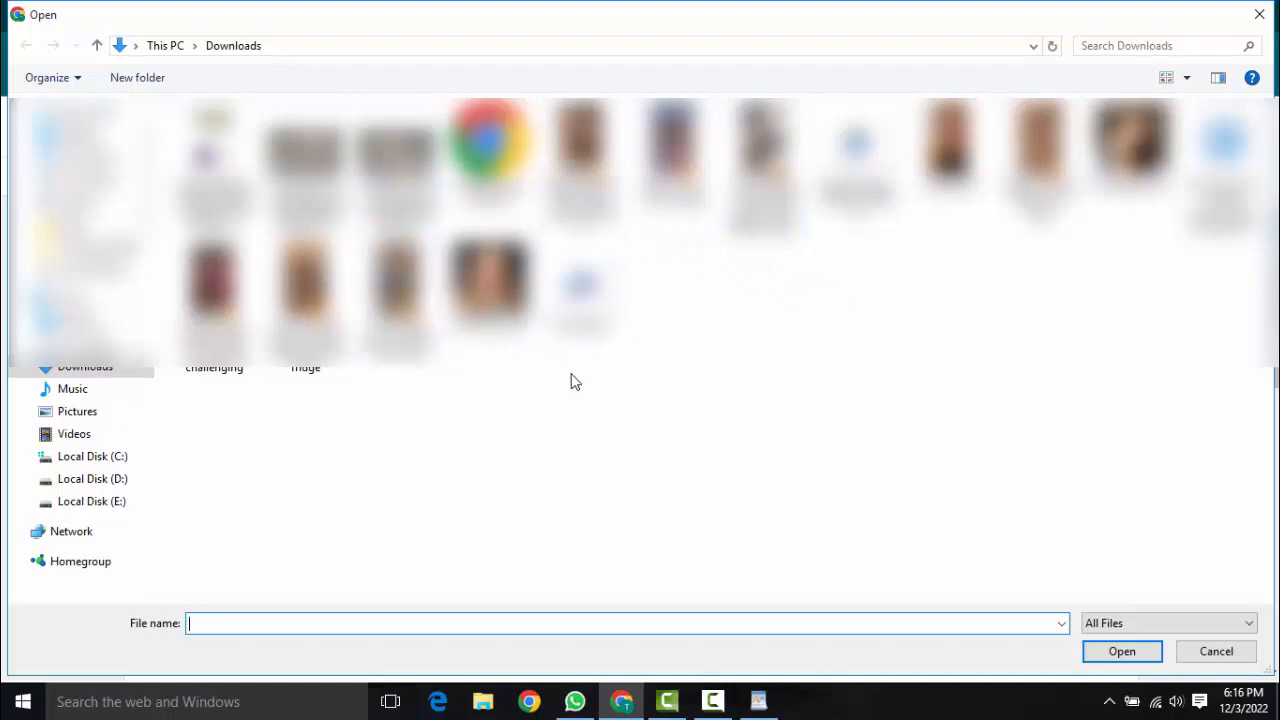
{"action": "double_click", "coordinate": [565, 310]}
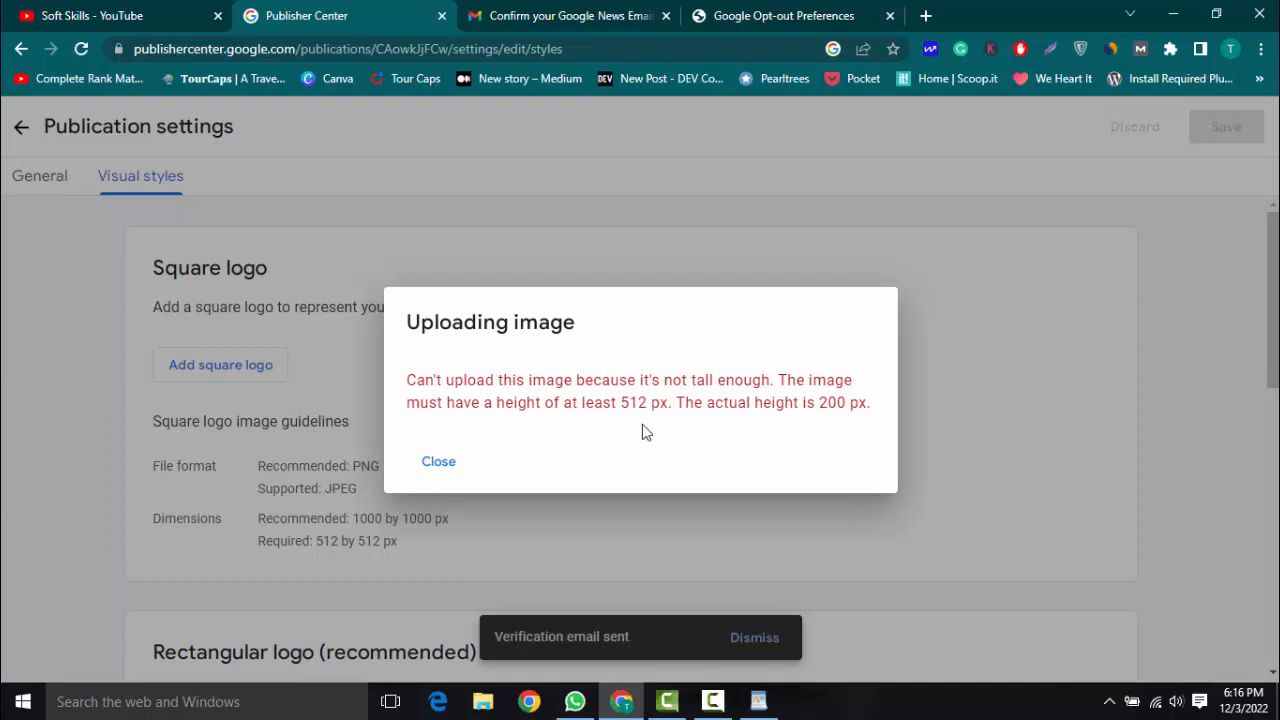
{"action": "left_click", "coordinate": [716, 702]}
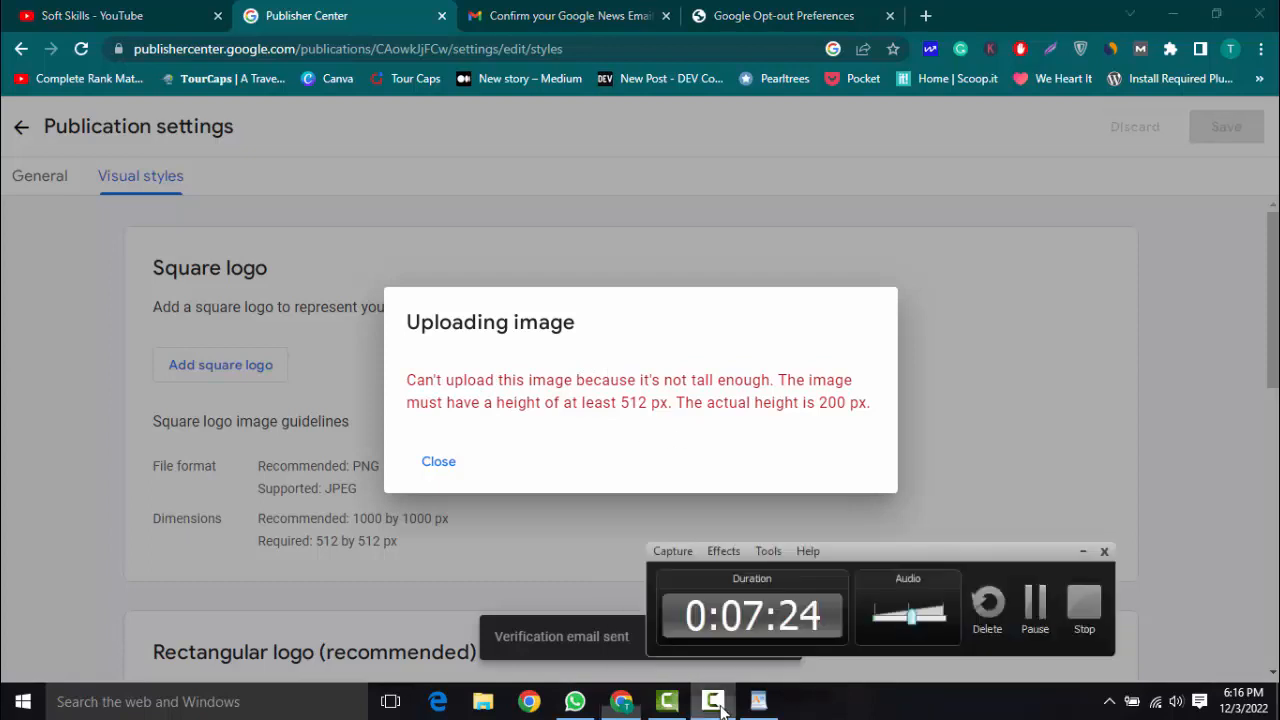
{"action": "left_click", "coordinate": [1043, 634]}
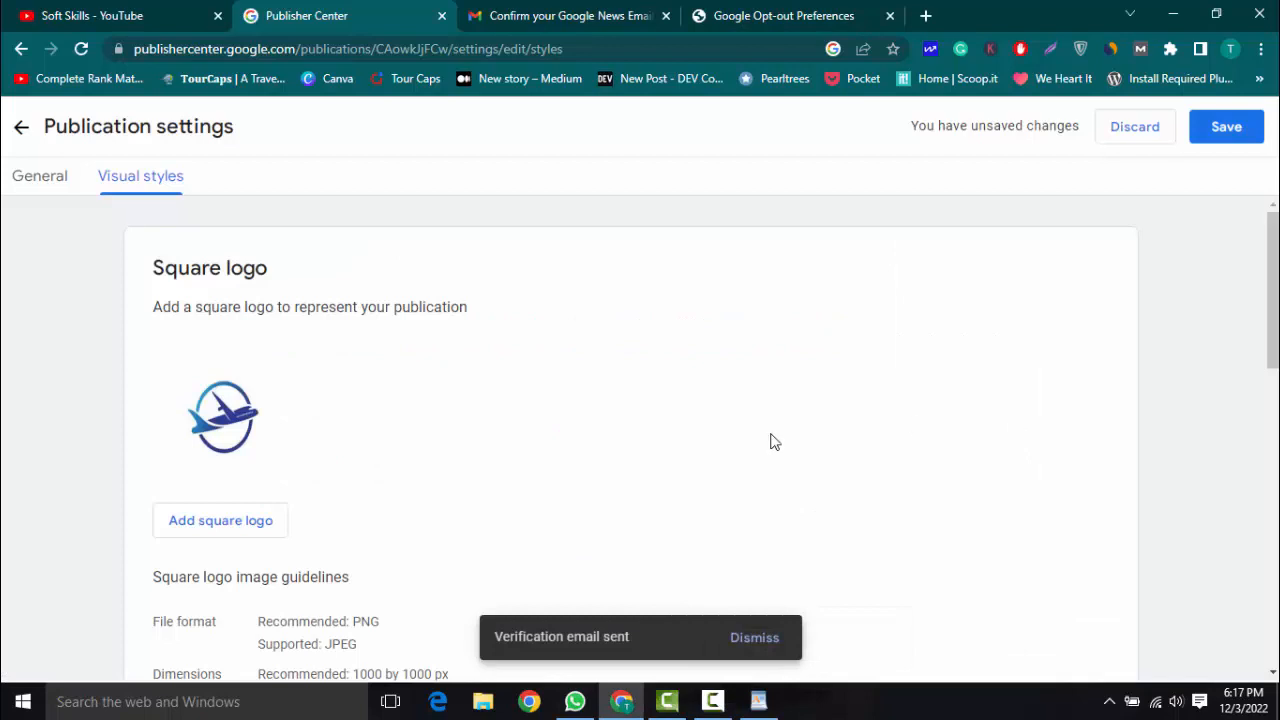
- Review the rectangular logo and uploaded fonts sections, and save the publication with the new square logo
{"action": "scroll", "coordinate": [418, 360], "scroll_direction": "down", "scroll_amount": 2}
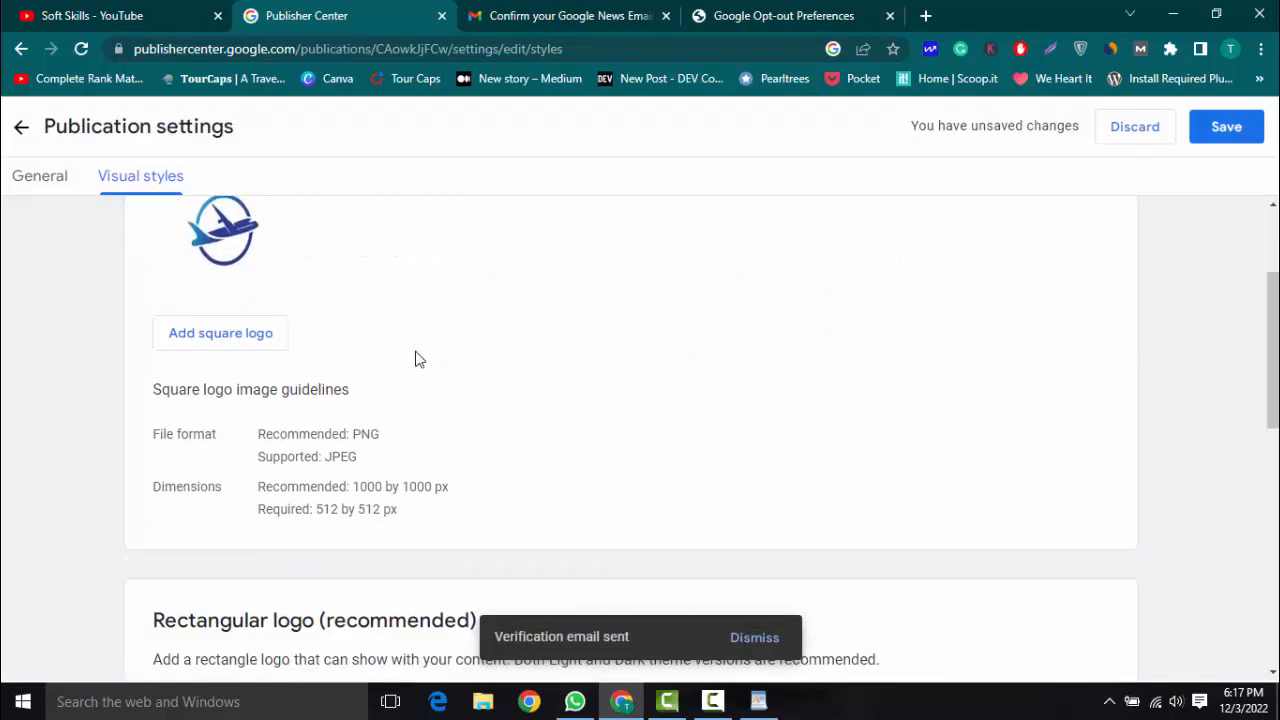
{"action": "scroll", "coordinate": [309, 381], "scroll_direction": "up", "scroll_amount": 1}
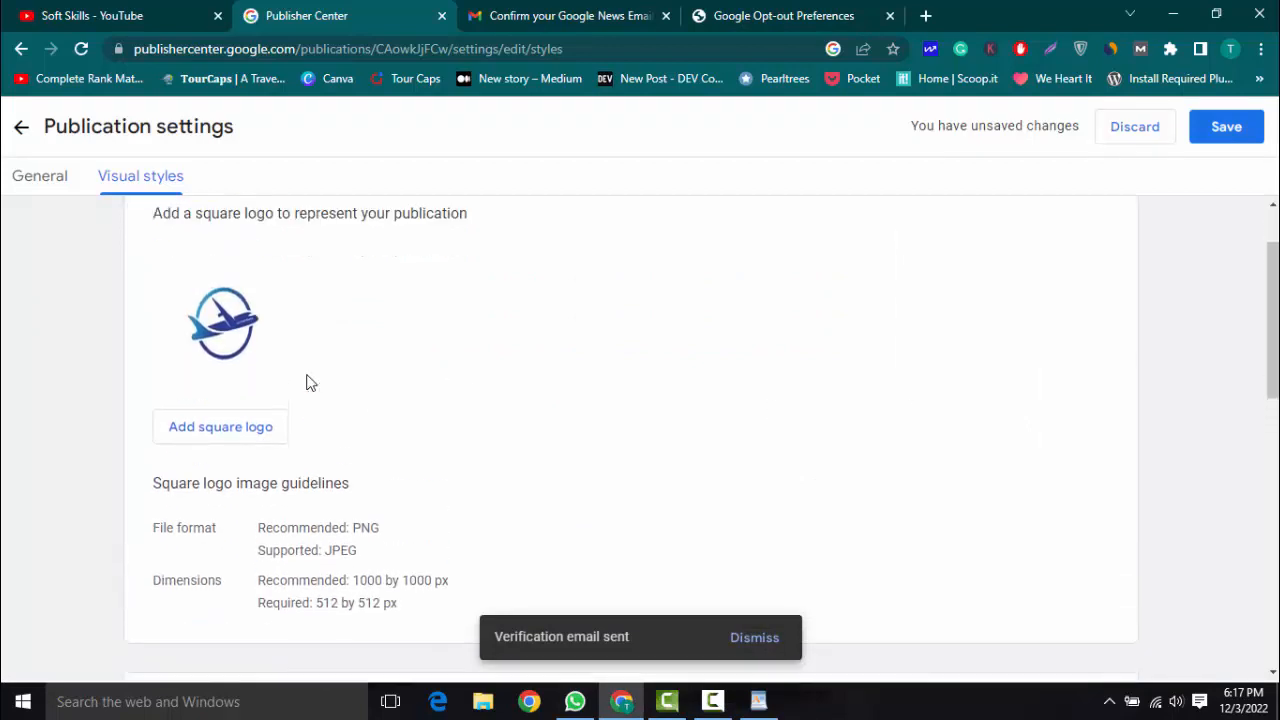
{"action": "scroll", "coordinate": [418, 363], "scroll_direction": "down", "scroll_amount": 2}
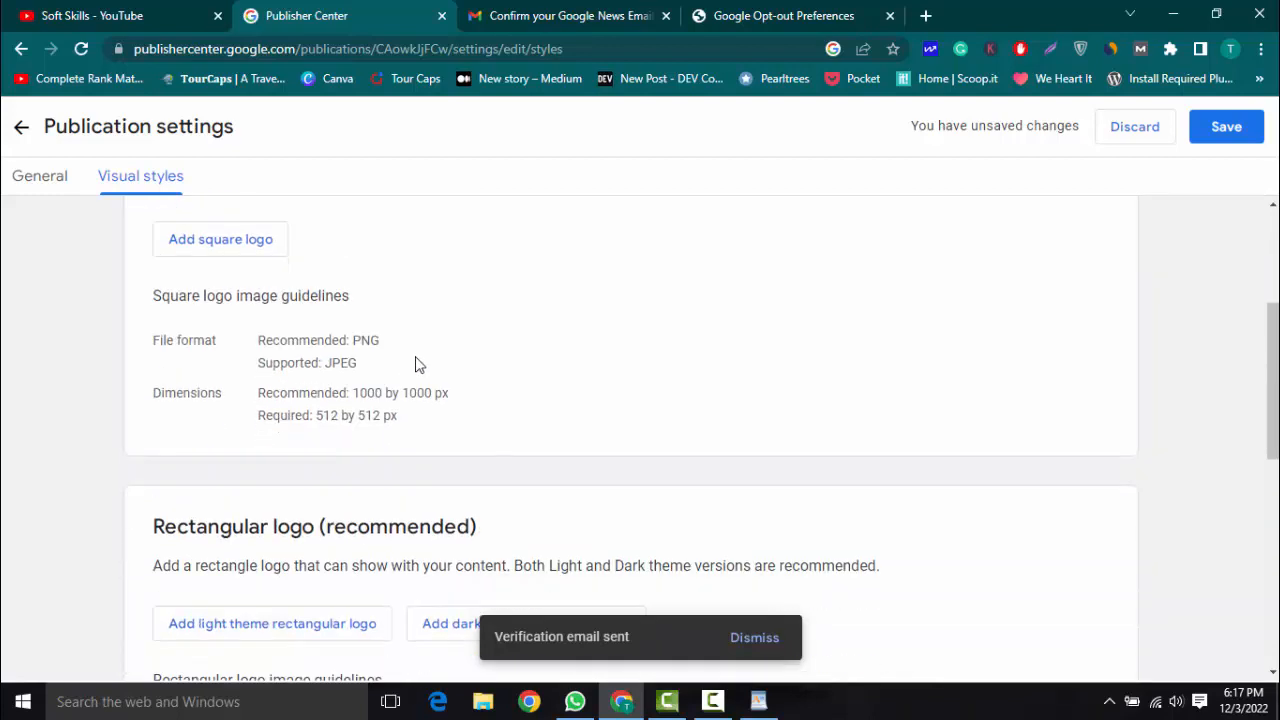
{"action": "scroll", "coordinate": [418, 363], "scroll_direction": "down", "scroll_amount": 1}
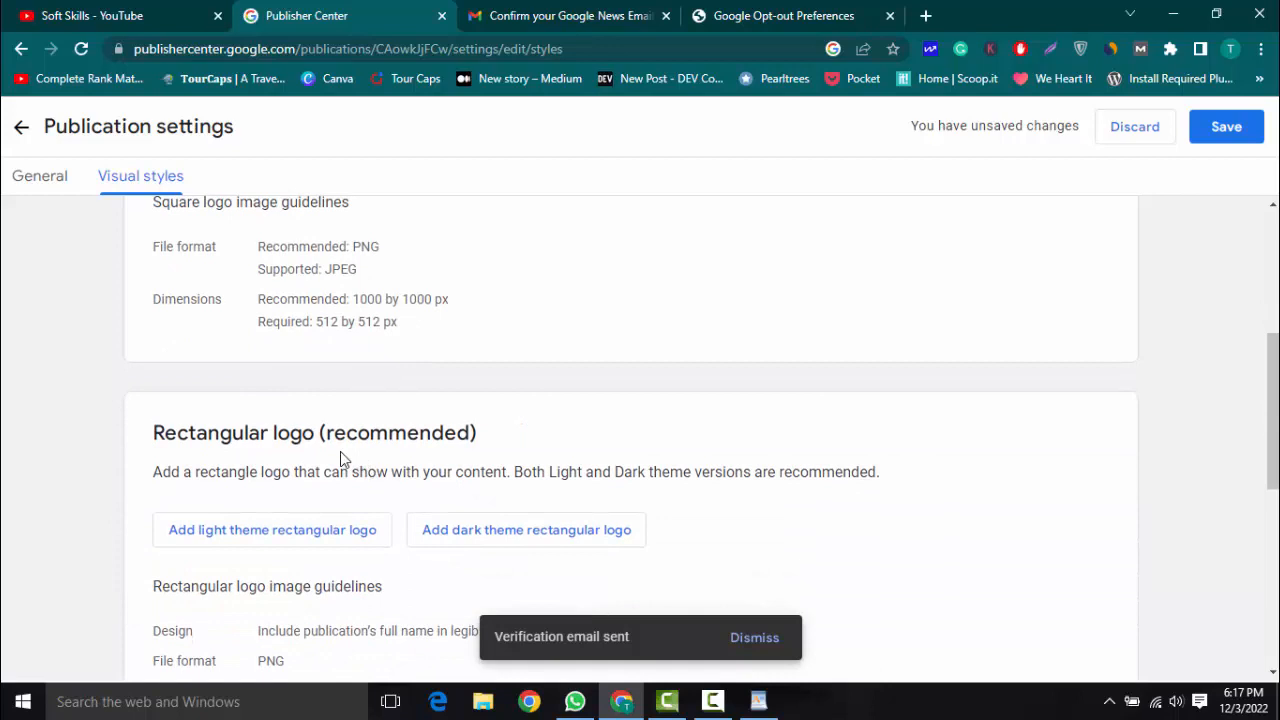
{"action": "scroll", "coordinate": [340, 455], "scroll_direction": "down", "scroll_amount": 1}
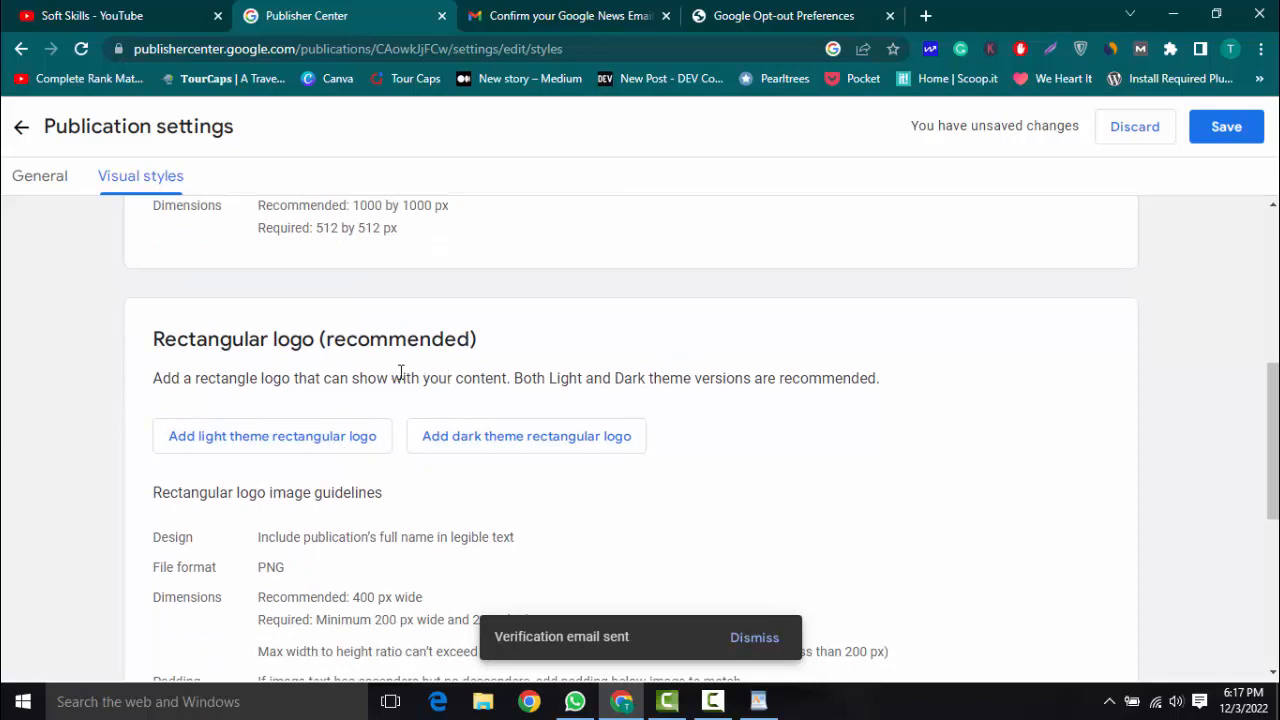
{"action": "scroll", "coordinate": [400, 372], "scroll_direction": "down", "scroll_amount": 3}
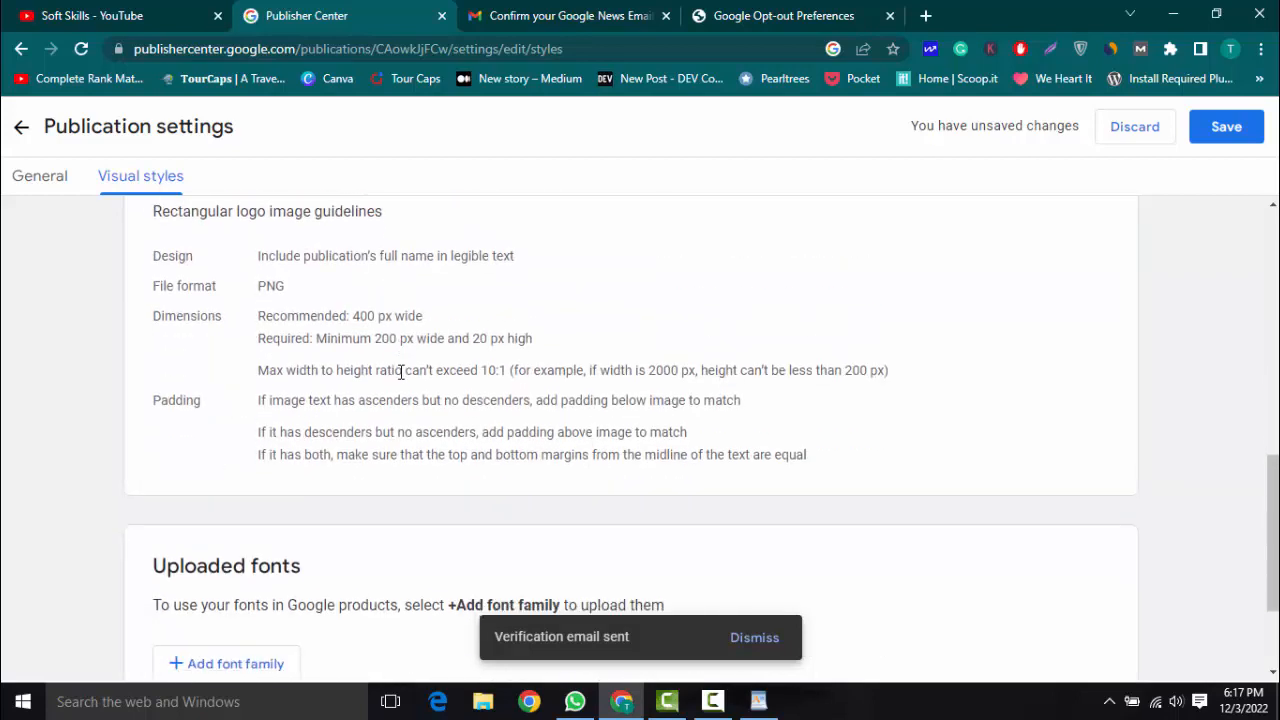
{"action": "scroll", "coordinate": [400, 372], "scroll_direction": "down", "scroll_amount": 1}
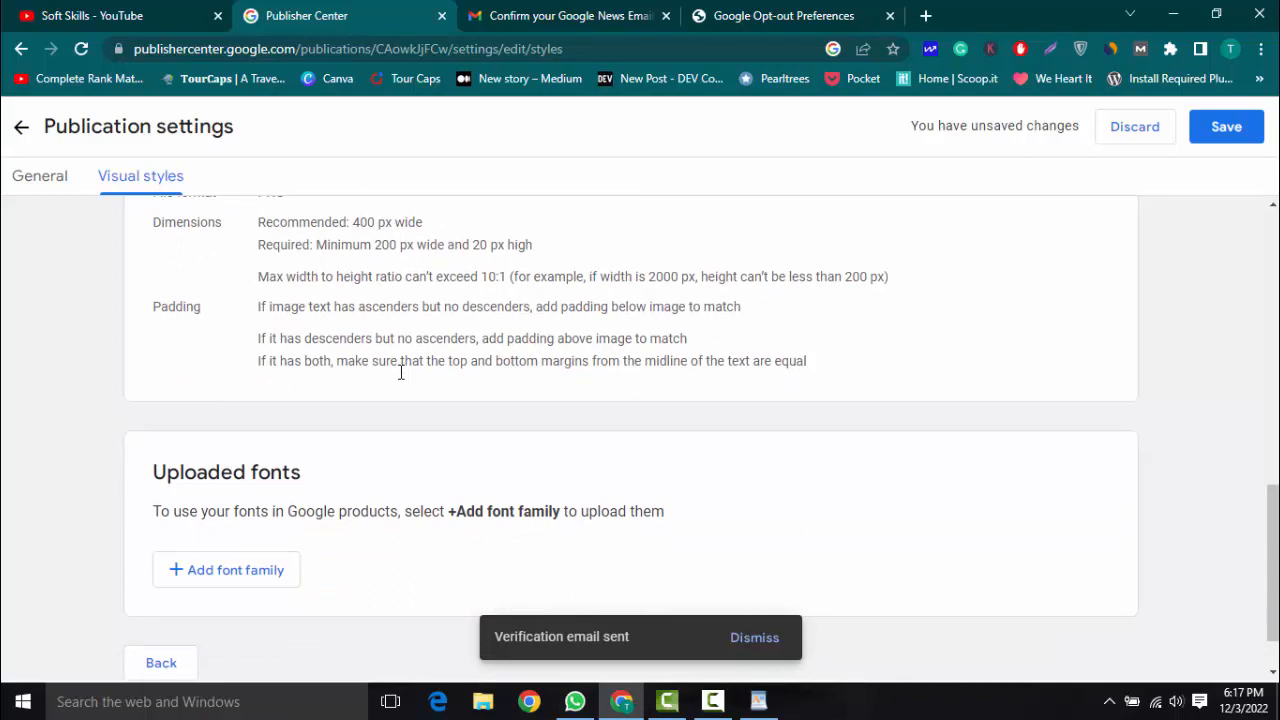
{"action": "scroll", "coordinate": [400, 372], "scroll_direction": "down", "scroll_amount": 1}
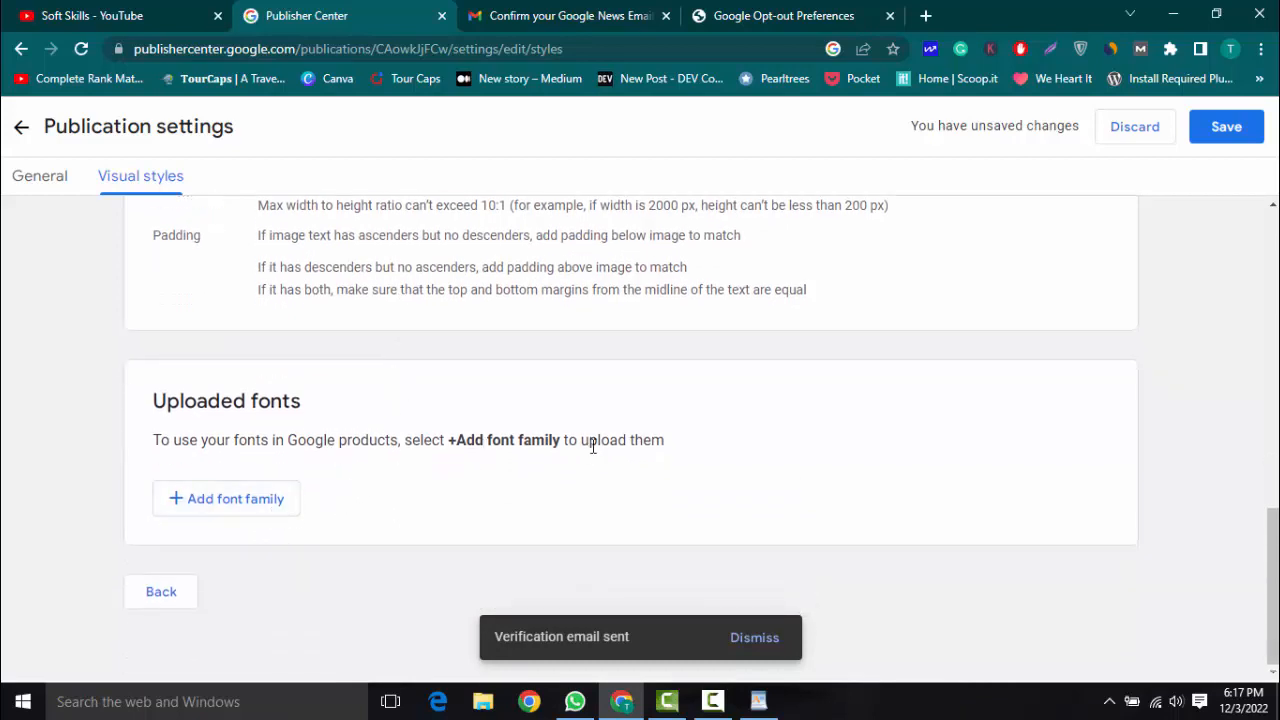
{"action": "scroll", "coordinate": [910, 479], "scroll_direction": "up", "scroll_amount": 10}
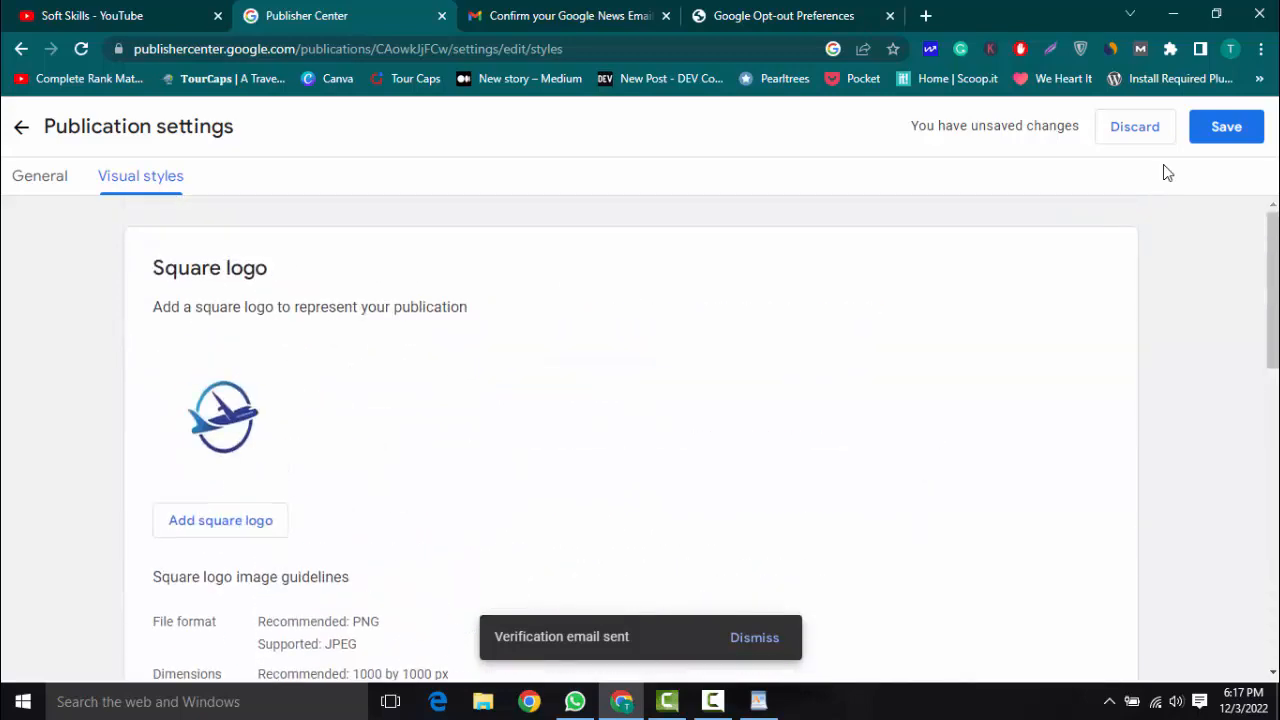
{"action": "left_click", "coordinate": [1213, 126]}
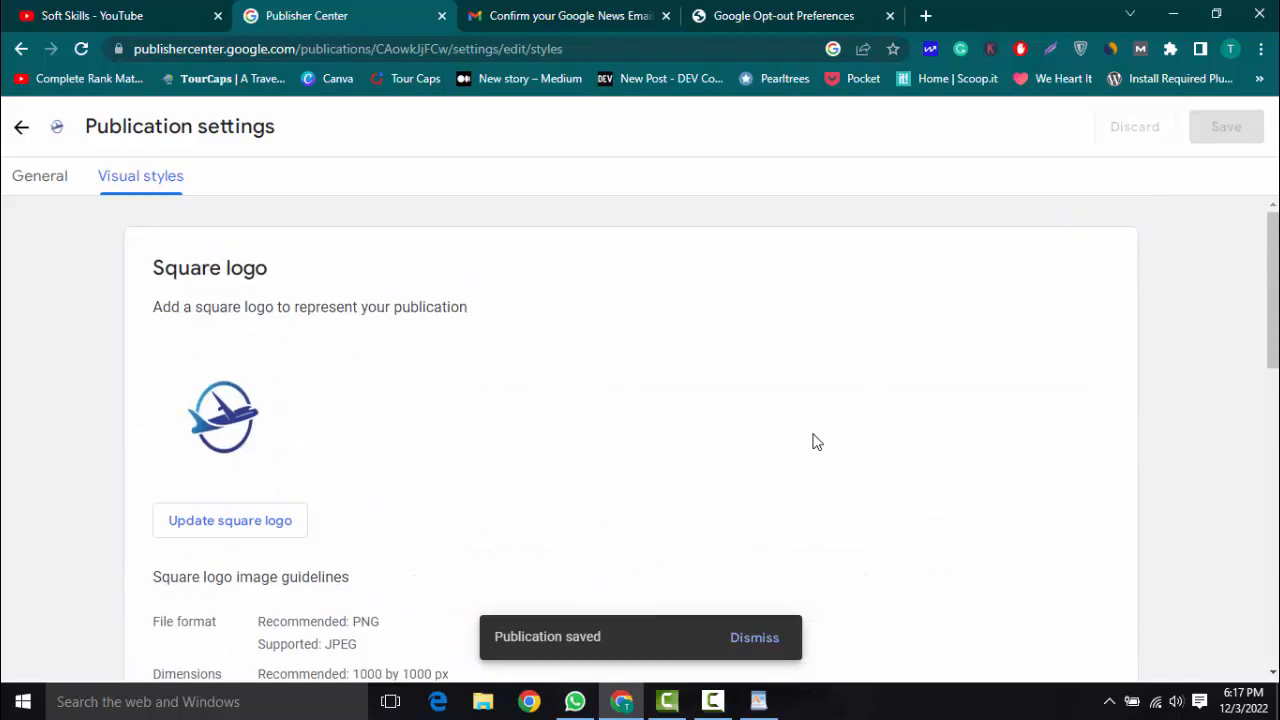
- Check the rest of the visual styles and review the general settings down to the contact's verification status
{"action": "scroll", "coordinate": [815, 441], "scroll_direction": "down", "scroll_amount": 10}
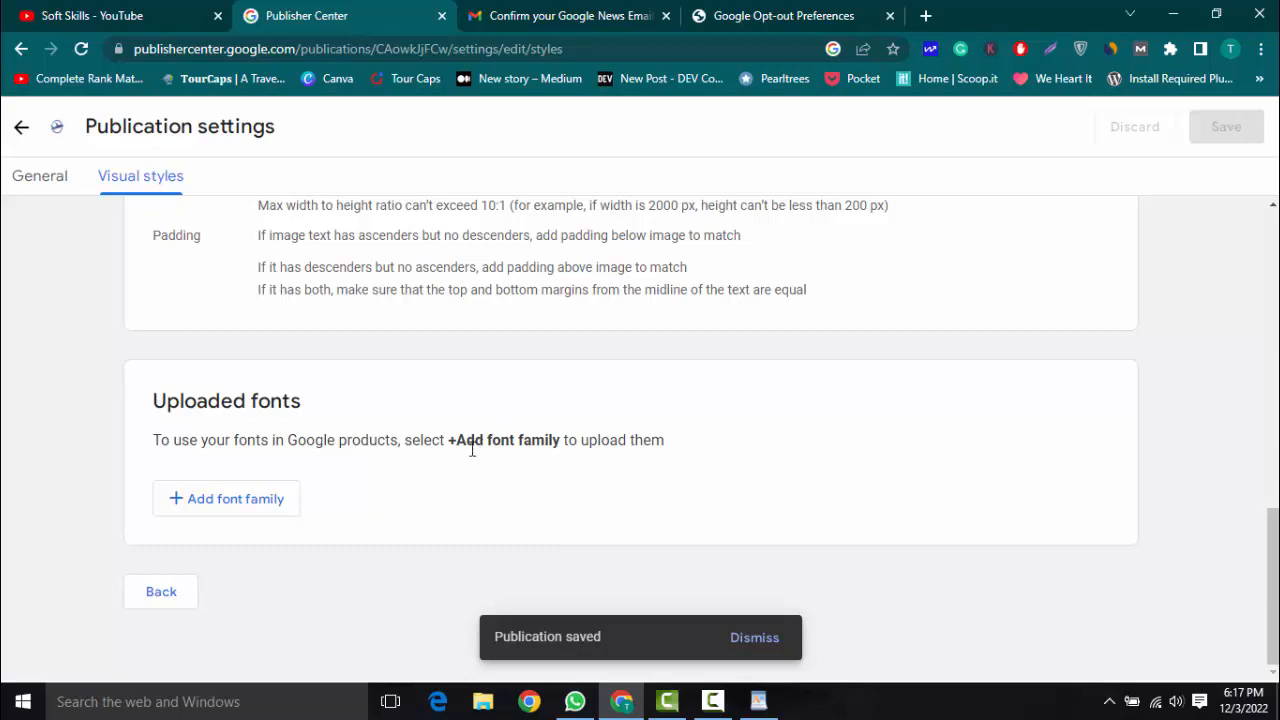
{"action": "scroll", "coordinate": [297, 470], "scroll_direction": "up", "scroll_amount": 10}
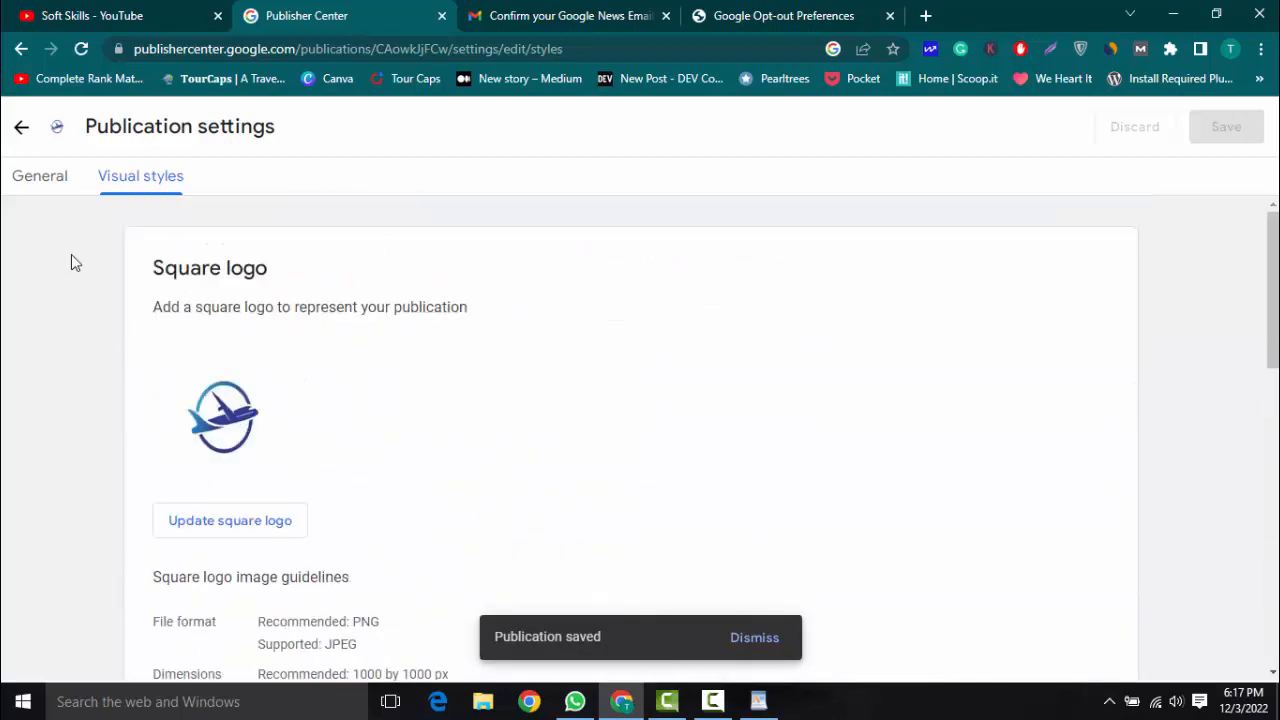
{"action": "left_click", "coordinate": [46, 192]}
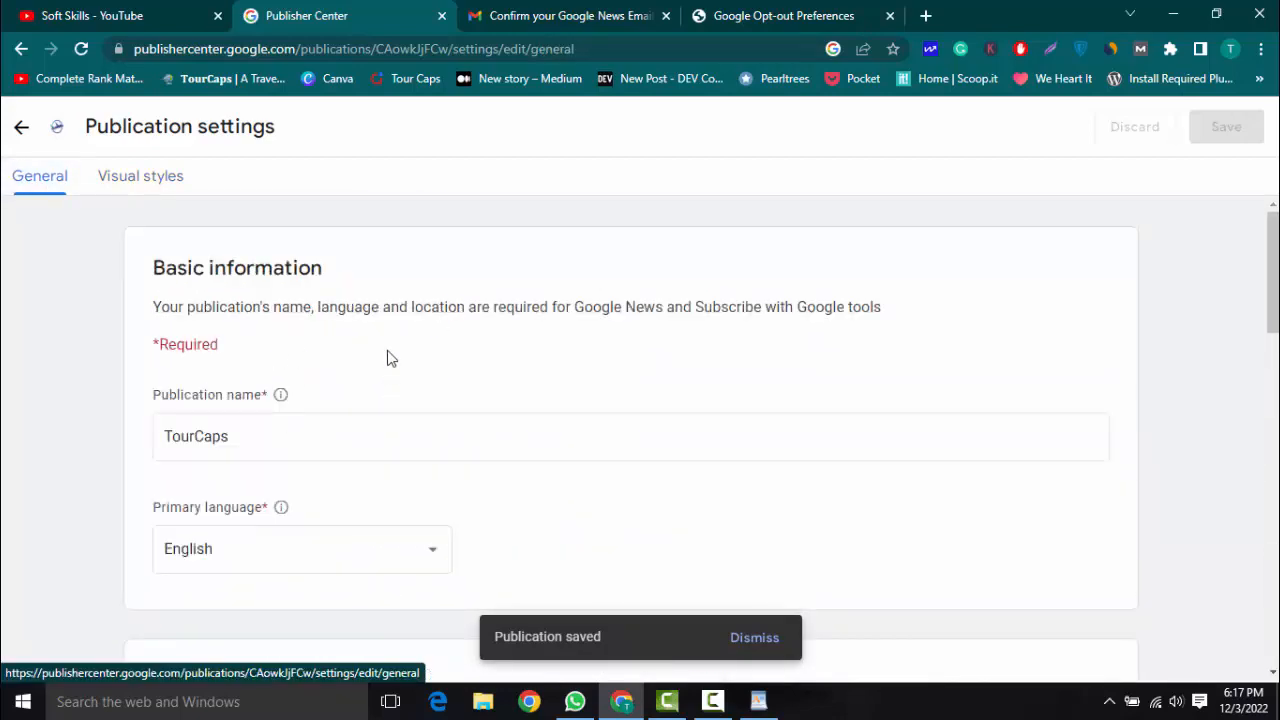
{"action": "scroll", "coordinate": [390, 358], "scroll_direction": "down", "scroll_amount": 10}
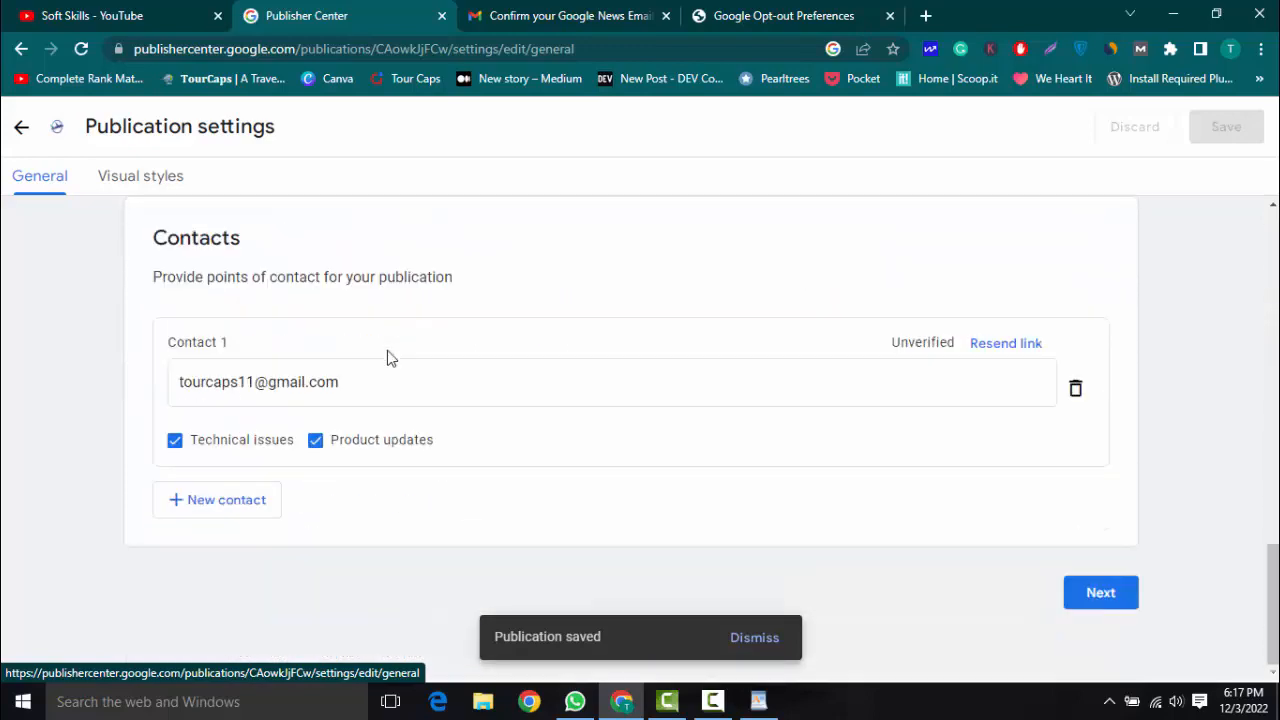
{"action": "scroll", "coordinate": [389, 355], "scroll_direction": "up", "scroll_amount": 7}
{"action": "scroll", "coordinate": [389, 355], "scroll_direction": "down", "scroll_amount": 7}
{"action": "left_click", "coordinate": [1100, 596]}
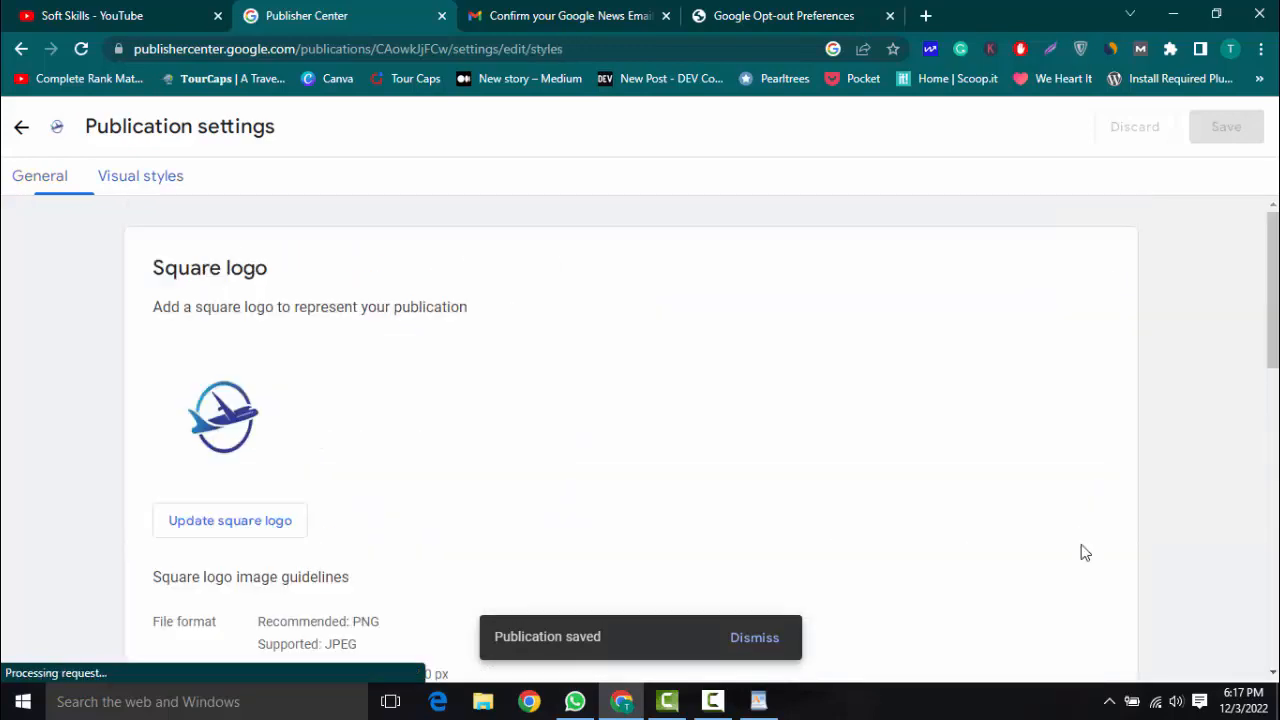
{"action": "scroll", "coordinate": [1020, 378], "scroll_direction": "down", "scroll_amount": 10}
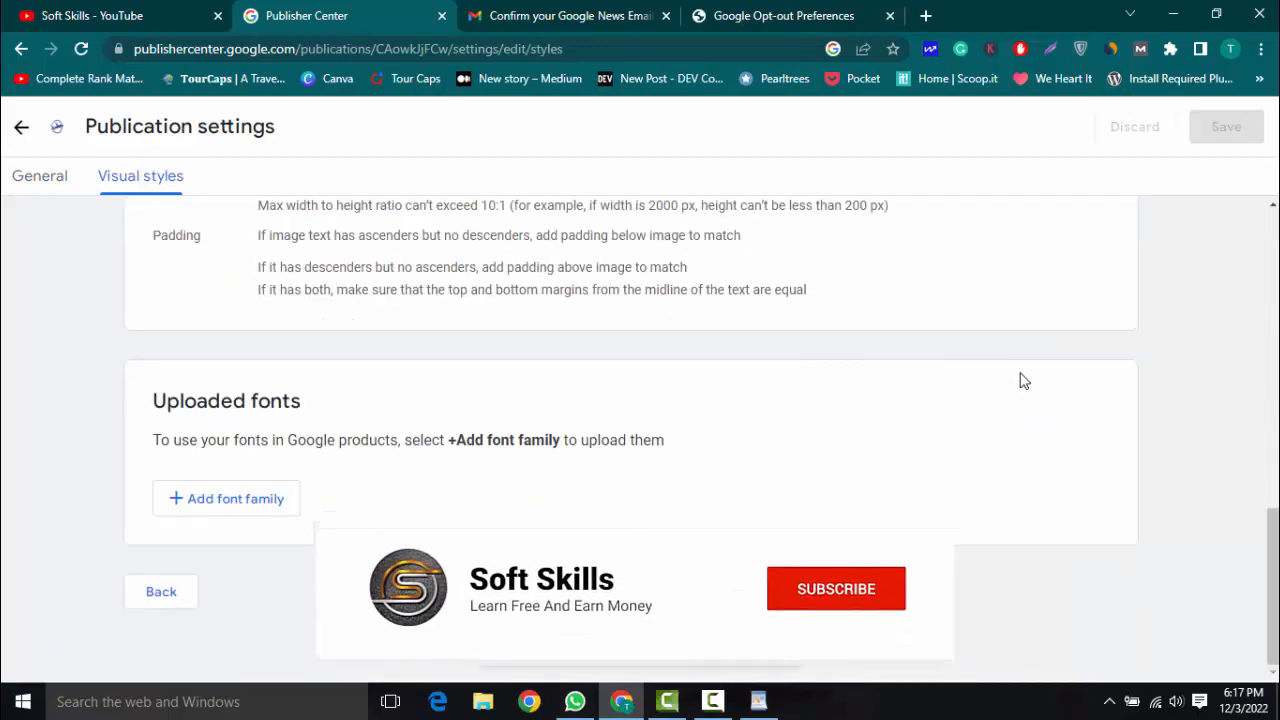
{"action": "left_click", "coordinate": [240, 504]}
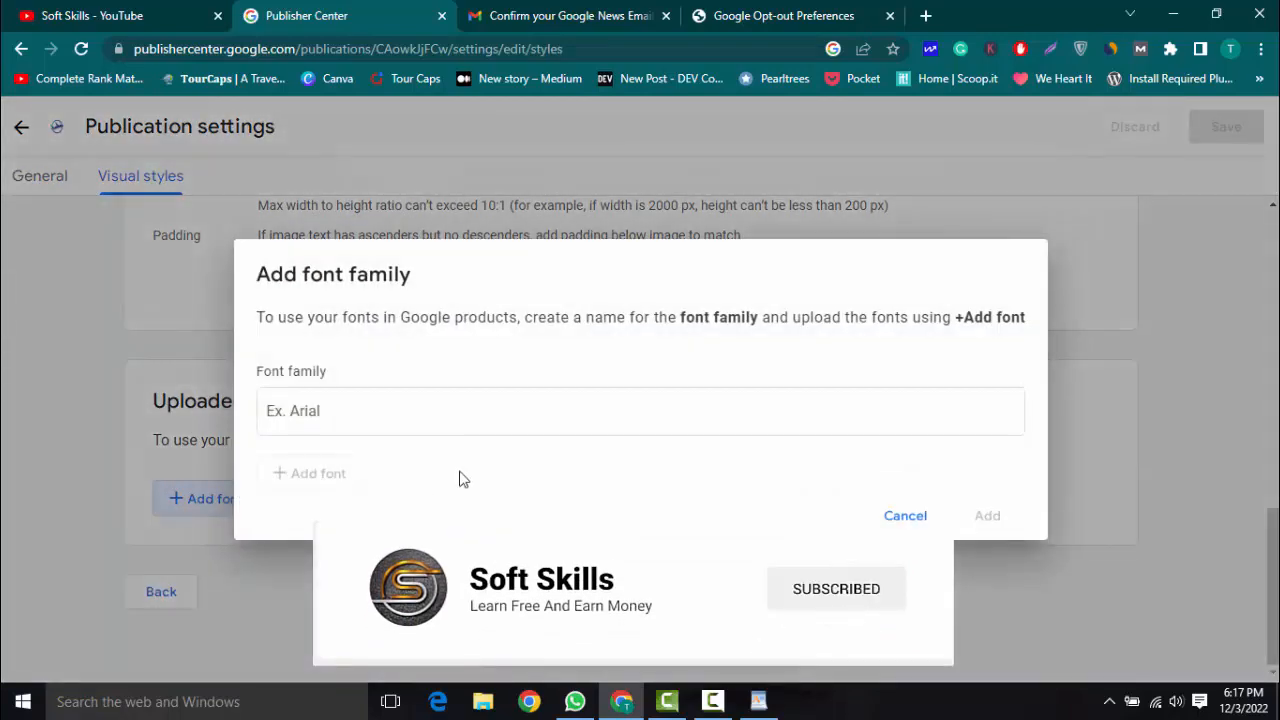
{"action": "left_click", "coordinate": [449, 400]}
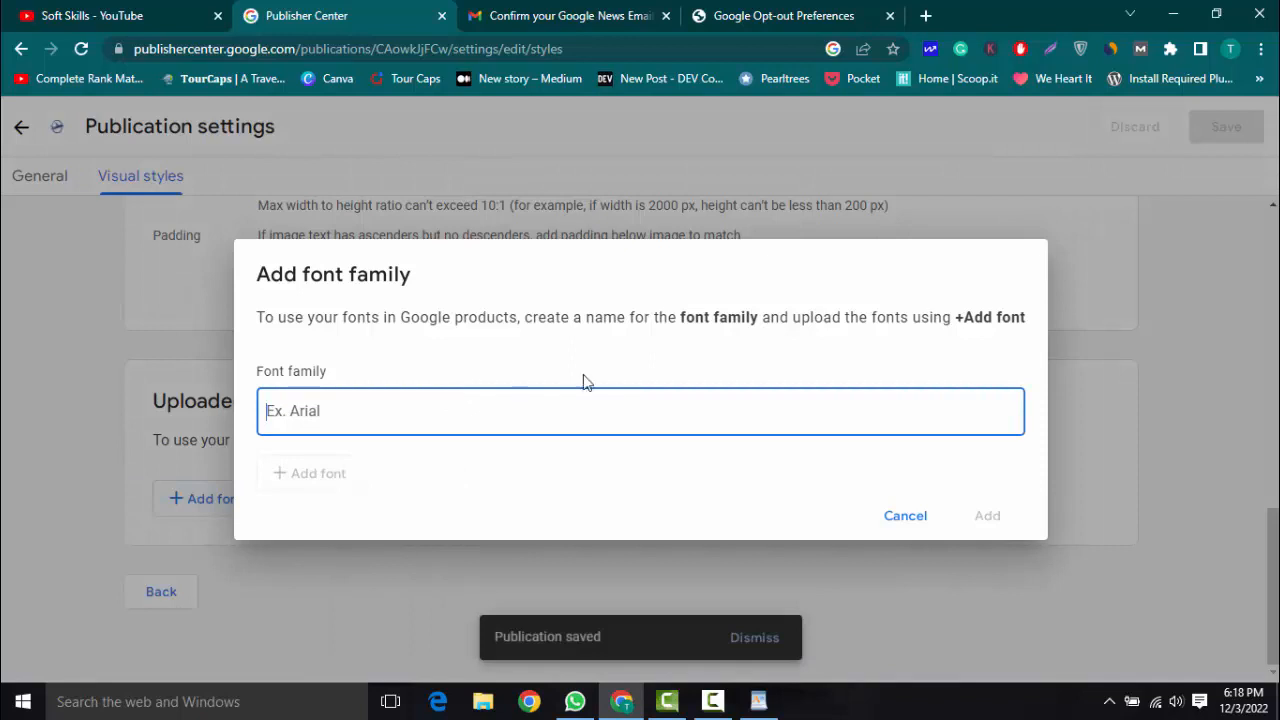
{"action": "left_click", "coordinate": [920, 511]}
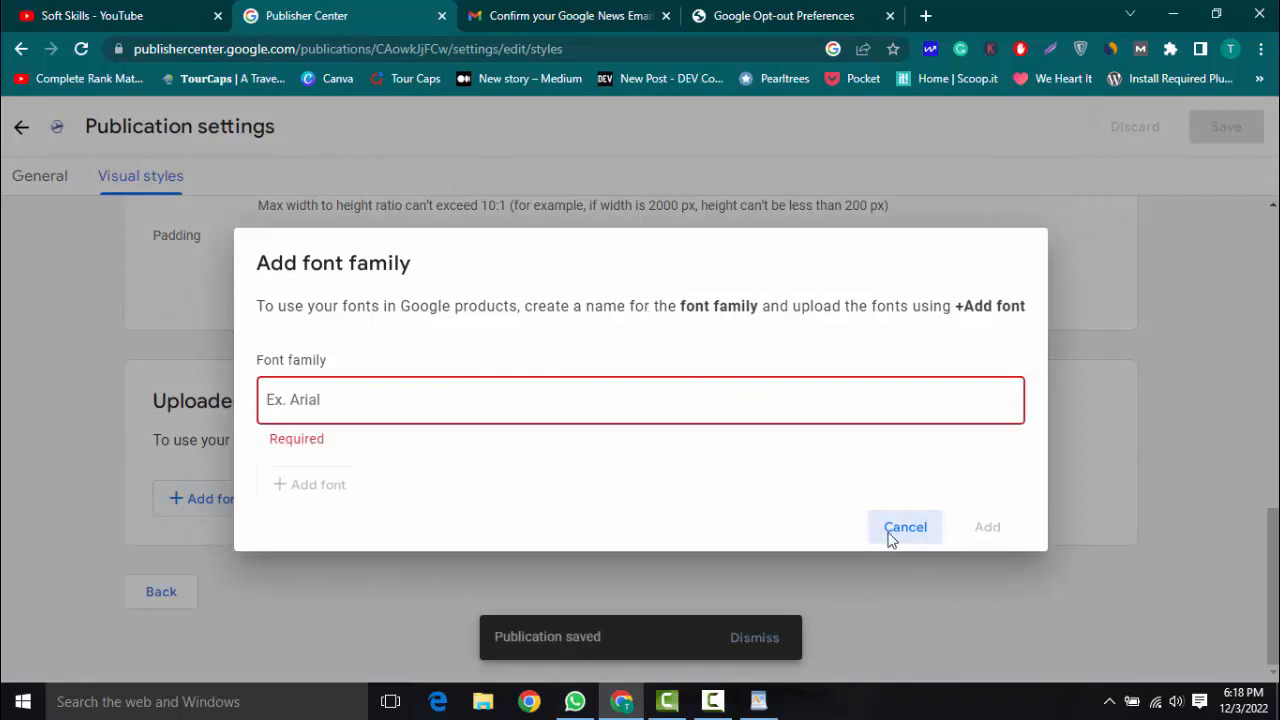
{"action": "left_click", "coordinate": [900, 530]}
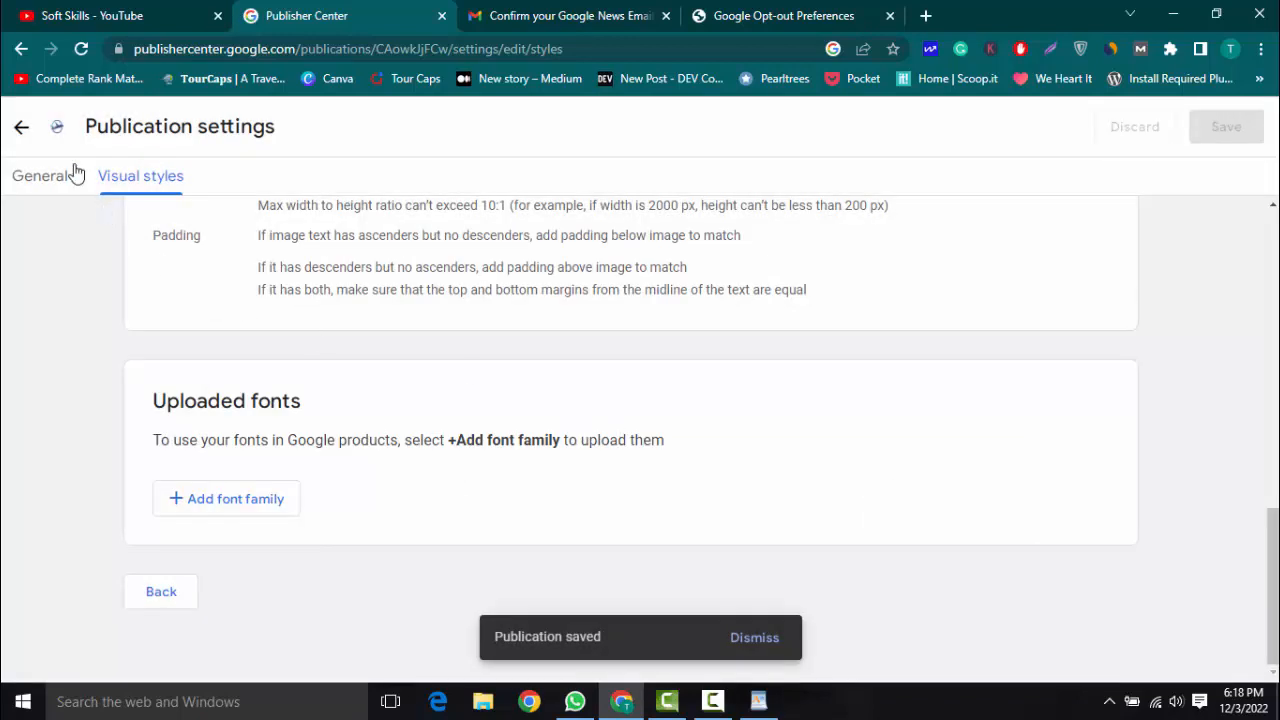
- Leave the publication settings and open the TourCaps publication's Google News configuration
{"action": "left_click", "coordinate": [22, 128]}
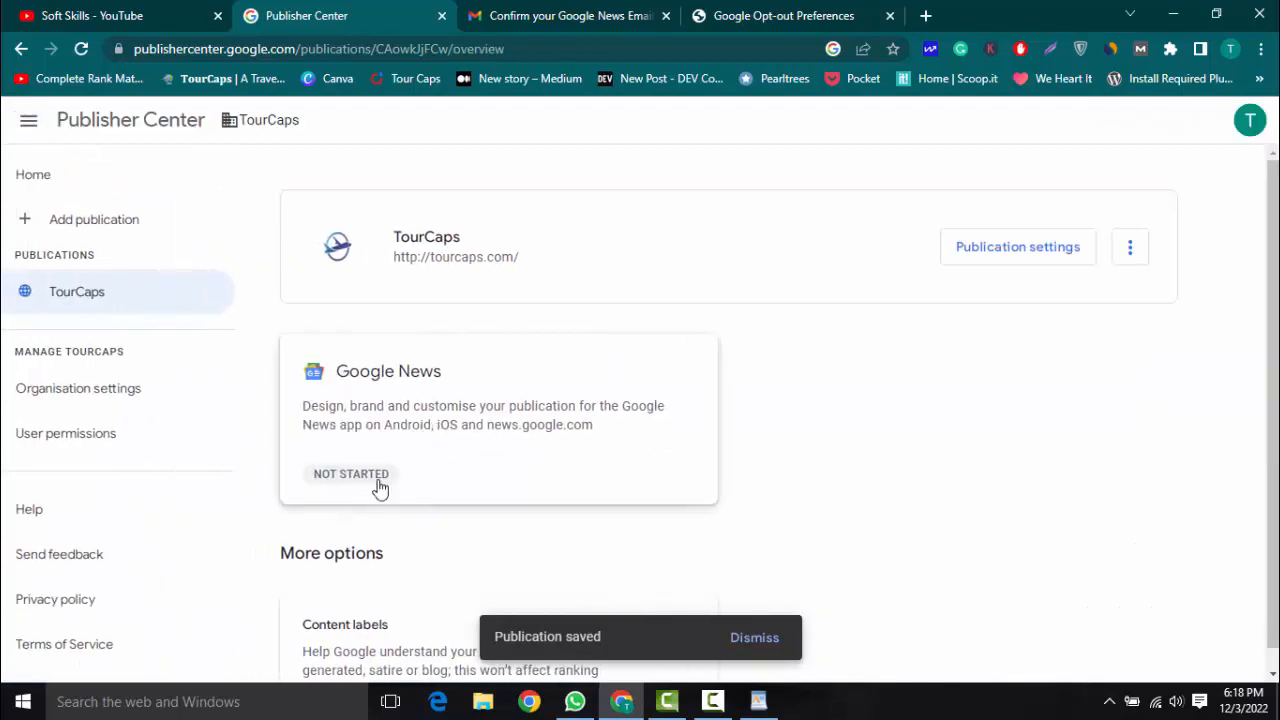
{"action": "left_click", "coordinate": [408, 420]}
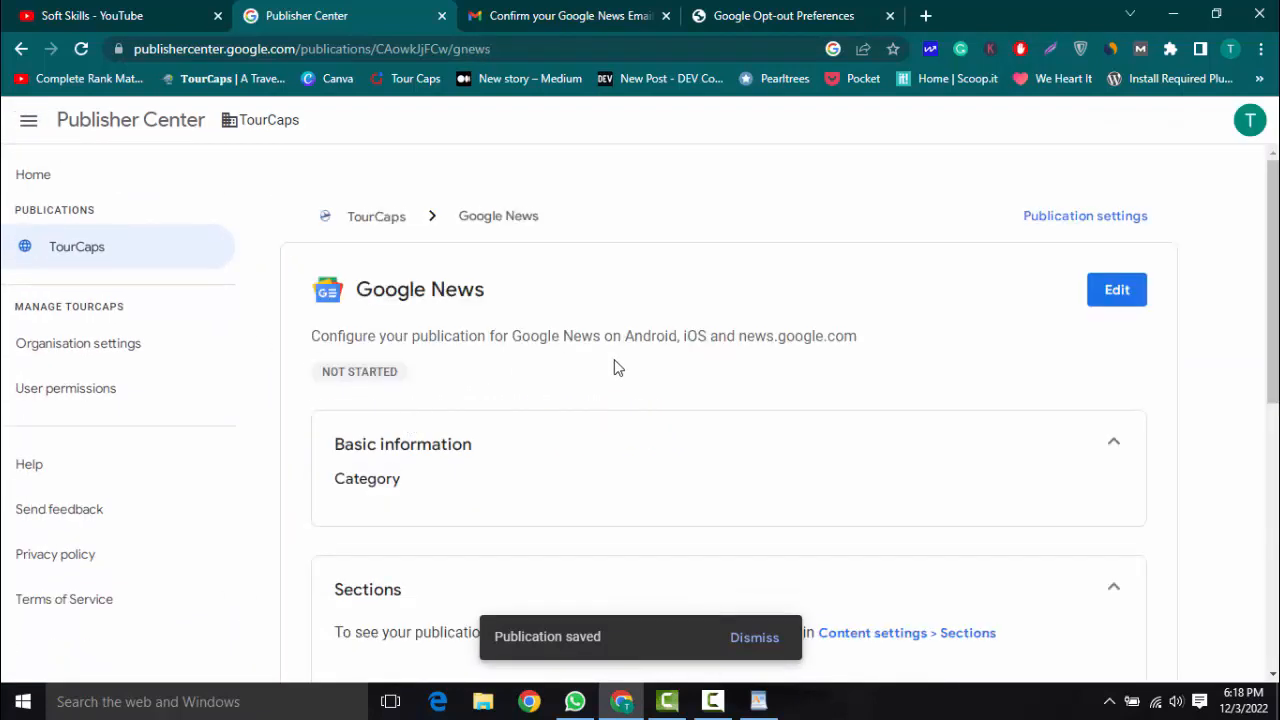
- Open the publication's Google News settings for editing and set the publication category to Travel
{"action": "scroll", "coordinate": [614, 366], "scroll_direction": "down", "scroll_amount": 2}
{"action": "scroll", "coordinate": [605, 380], "scroll_direction": "up", "scroll_amount": 1}
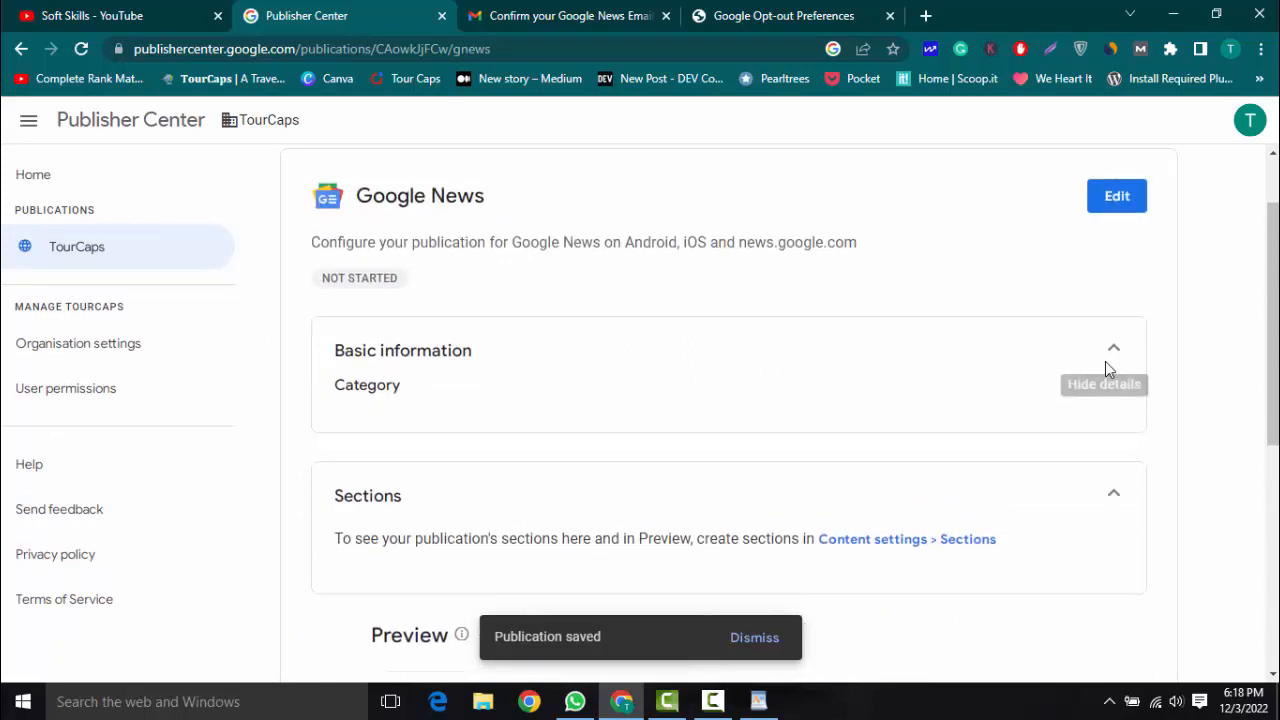
{"action": "left_click", "coordinate": [1125, 212]}
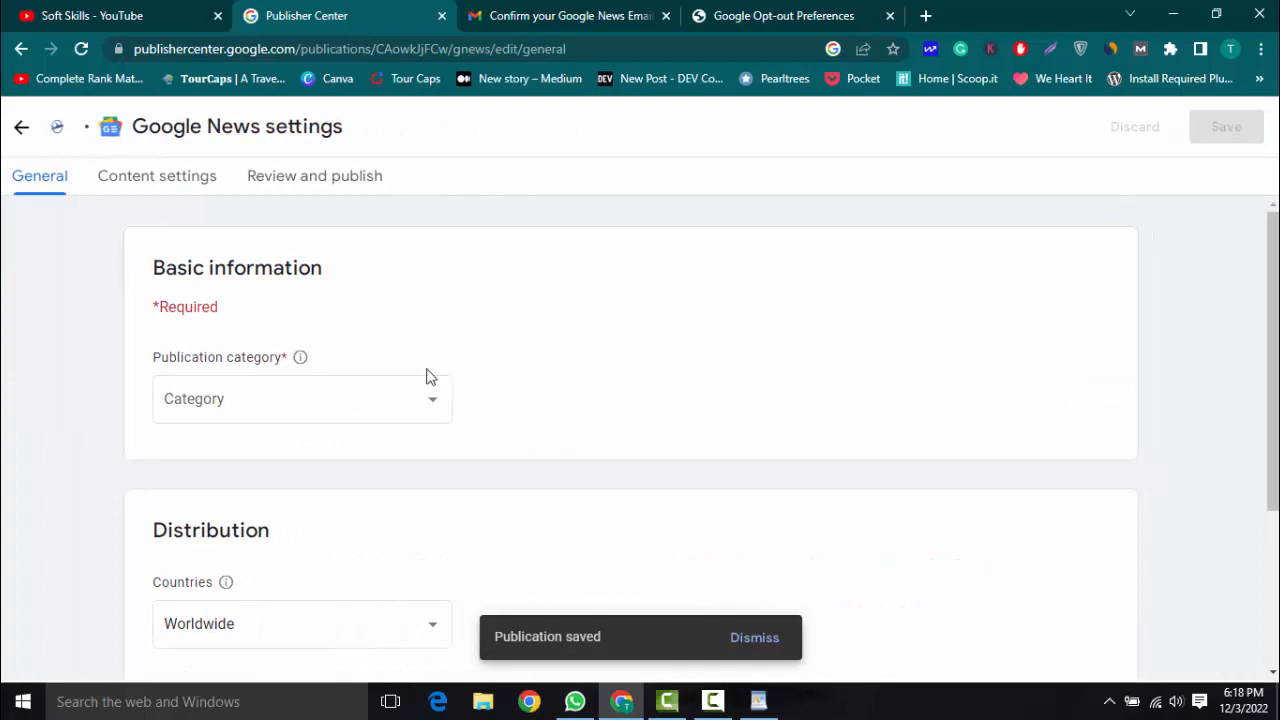
{"action": "left_click", "coordinate": [374, 410]}
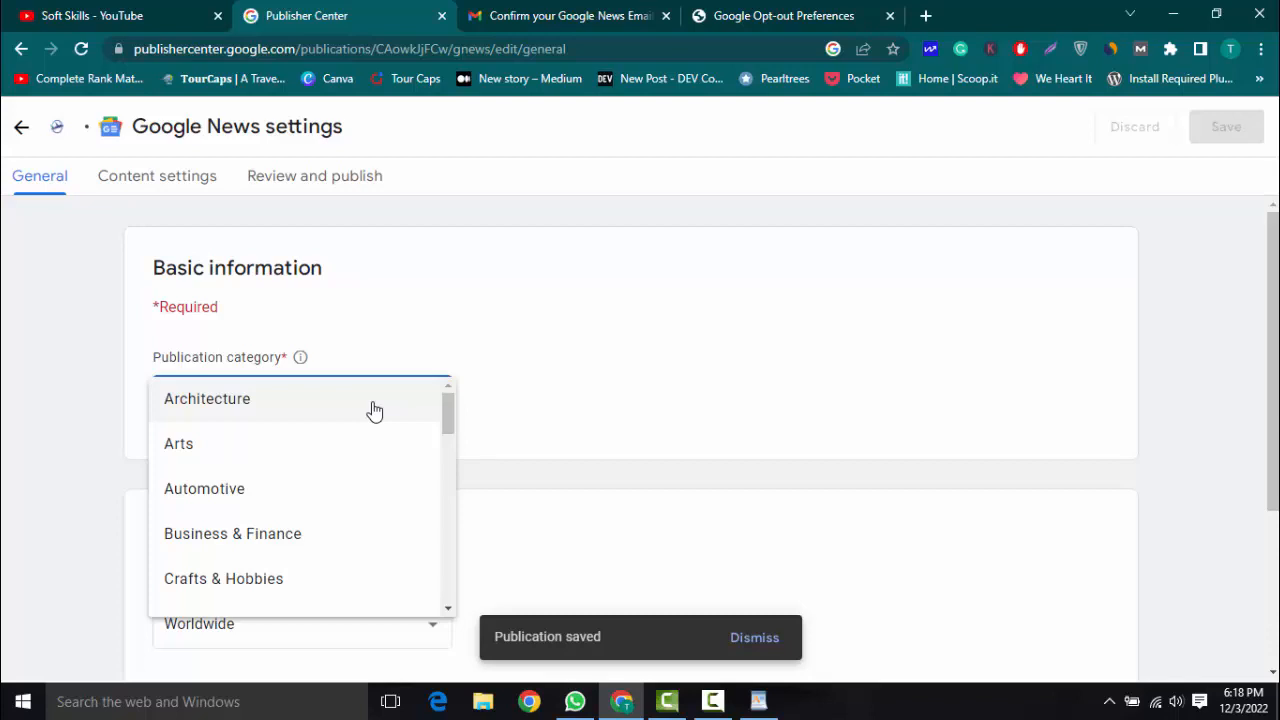
{"action": "scroll", "coordinate": [323, 480], "scroll_direction": "down", "scroll_amount": 3}
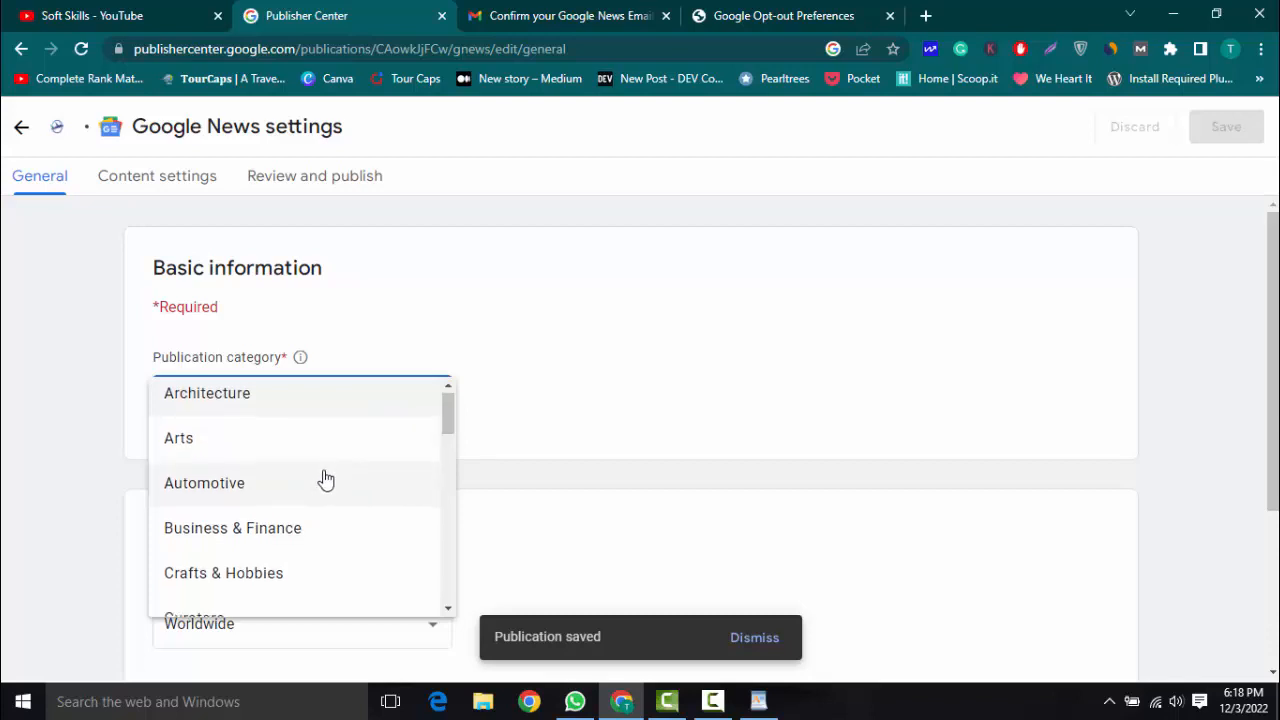
{"action": "scroll", "coordinate": [325, 480], "scroll_direction": "down", "scroll_amount": 3}
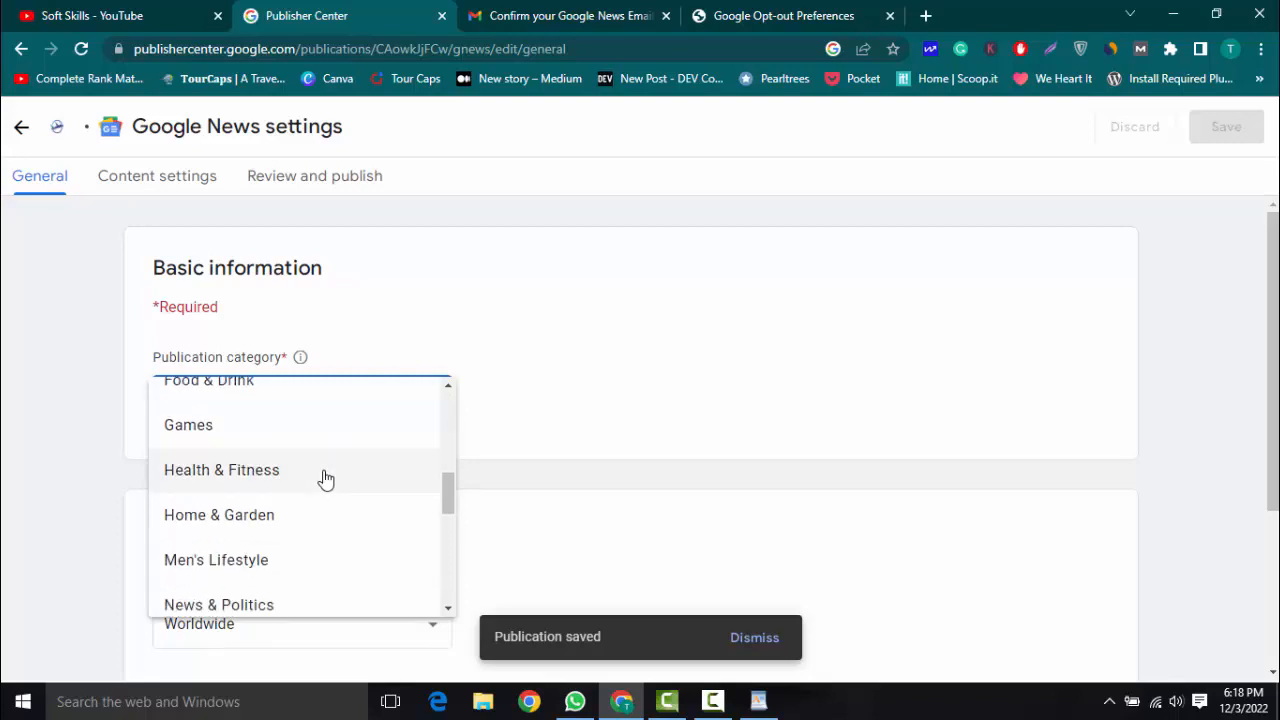
{"action": "scroll", "coordinate": [325, 480], "scroll_direction": "down", "scroll_amount": 3}
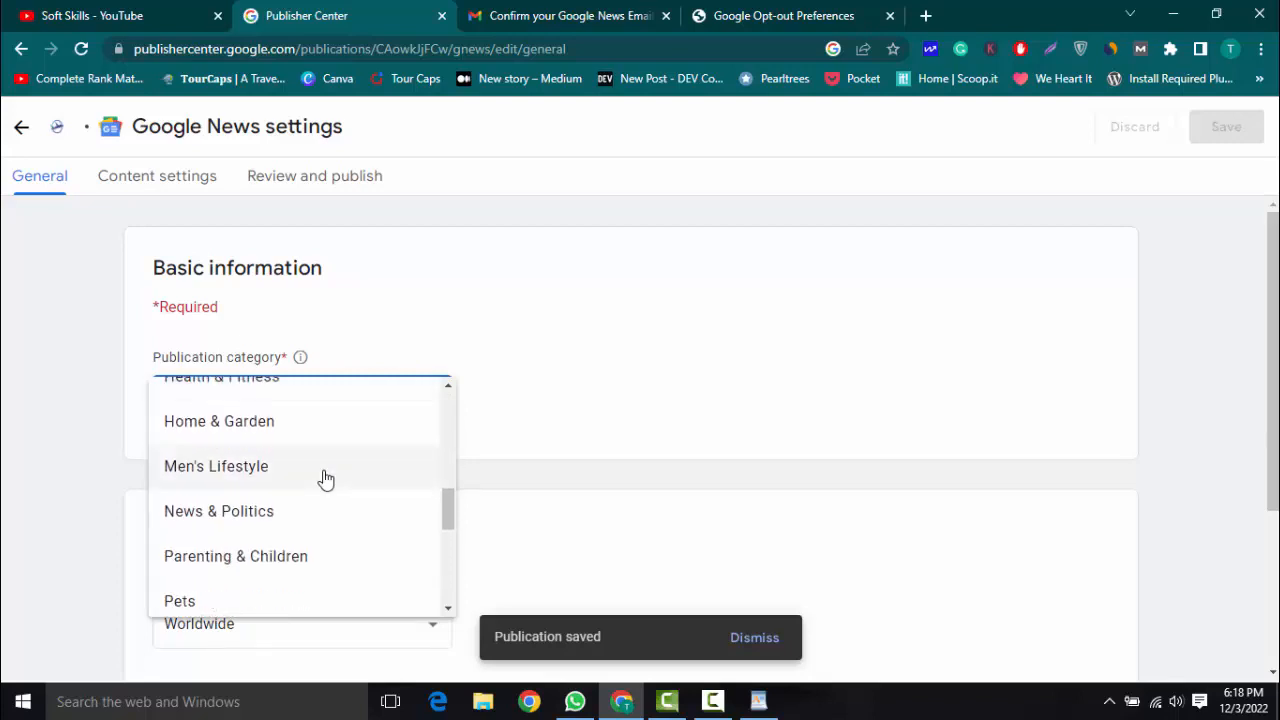
{"action": "scroll", "coordinate": [323, 480], "scroll_direction": "down", "scroll_amount": 3}
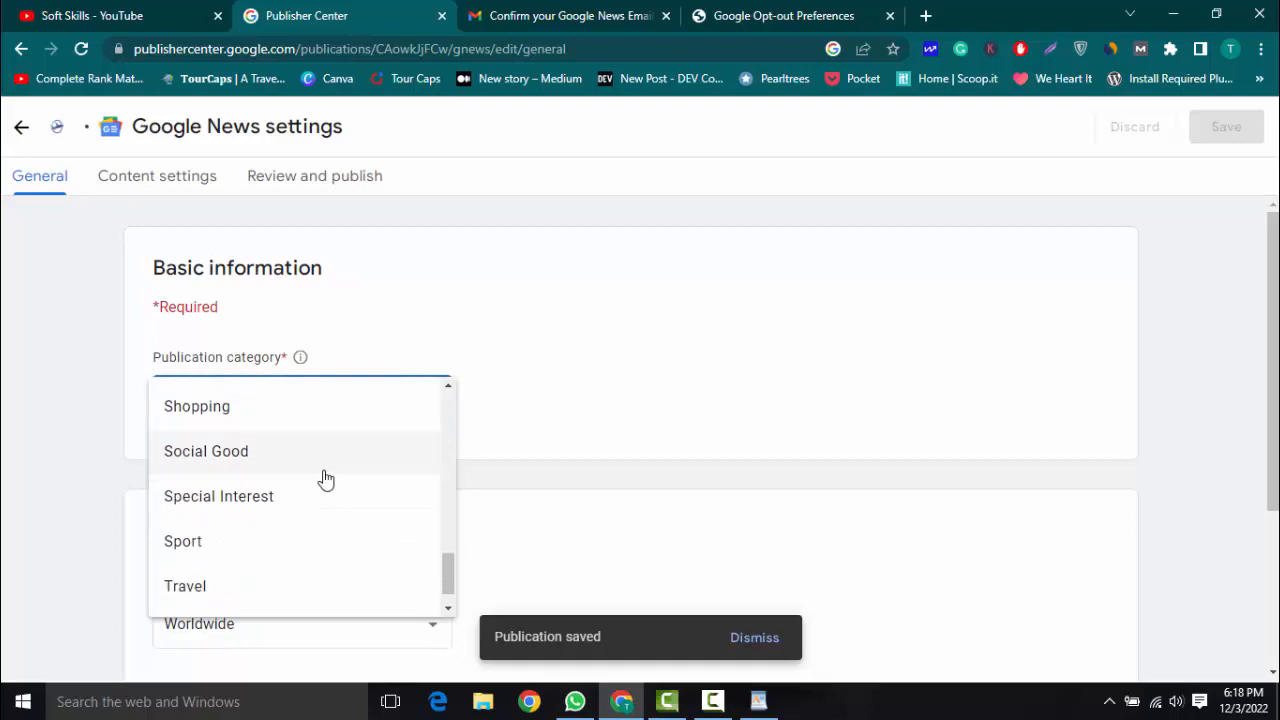
{"action": "left_click", "coordinate": [251, 556]}
- Check the distribution country options, keep Worldwide, and save the general Google News settings
{"action": "scroll", "coordinate": [246, 557], "scroll_direction": "down", "scroll_amount": 2}
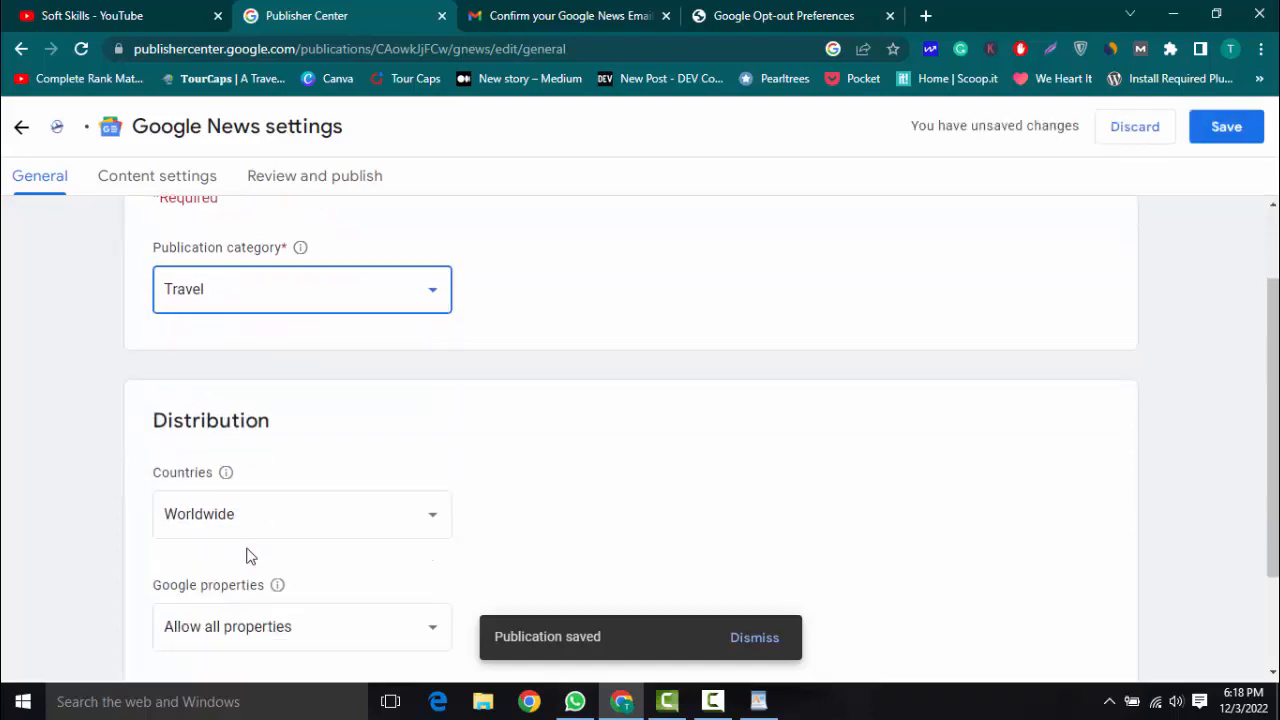
{"action": "left_click", "coordinate": [364, 370]}
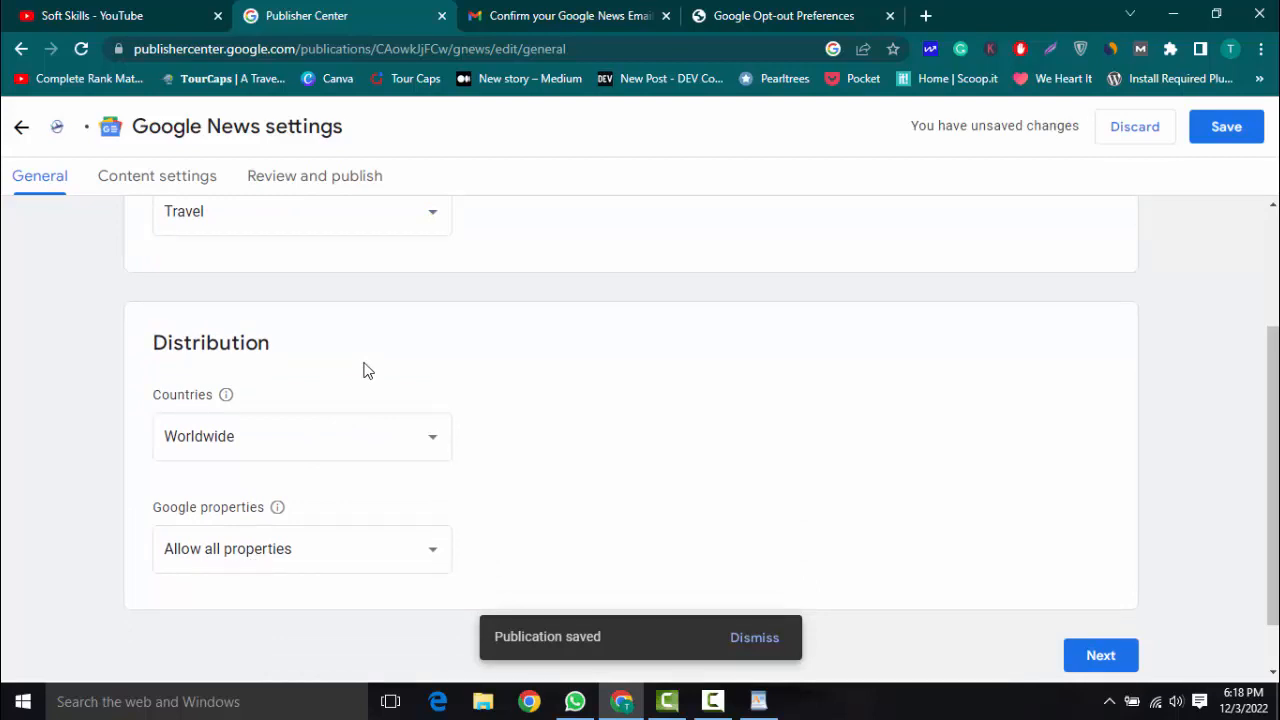
{"action": "left_click", "coordinate": [346, 434]}
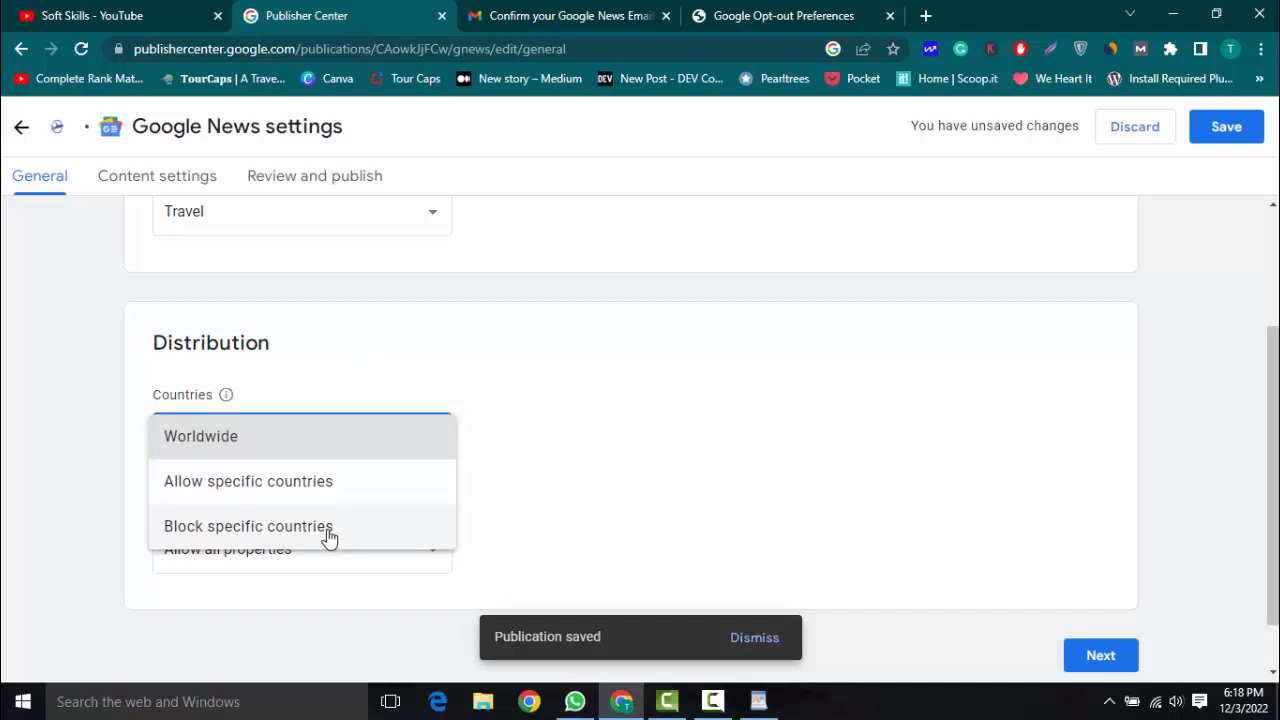
{"action": "left_click", "coordinate": [394, 346]}
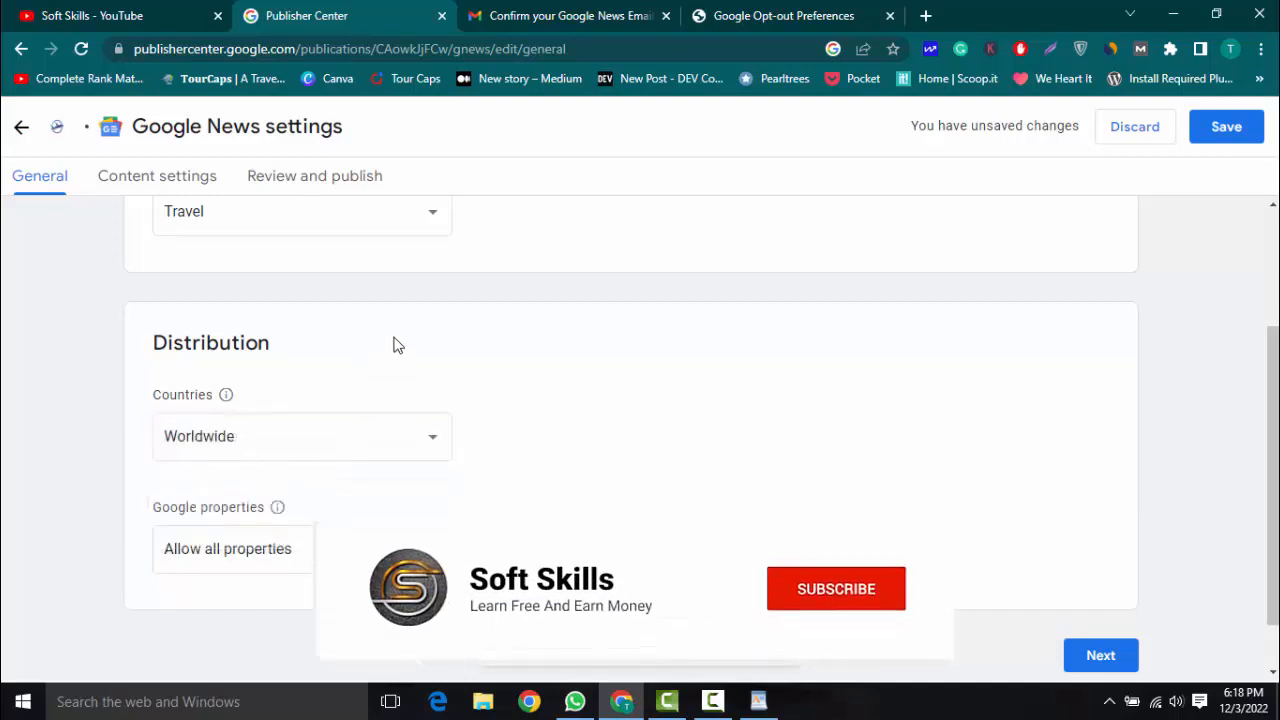
{"action": "scroll", "coordinate": [394, 346], "scroll_direction": "down", "scroll_amount": 1}
{"action": "scroll", "coordinate": [394, 346], "scroll_direction": "up", "scroll_amount": 3}
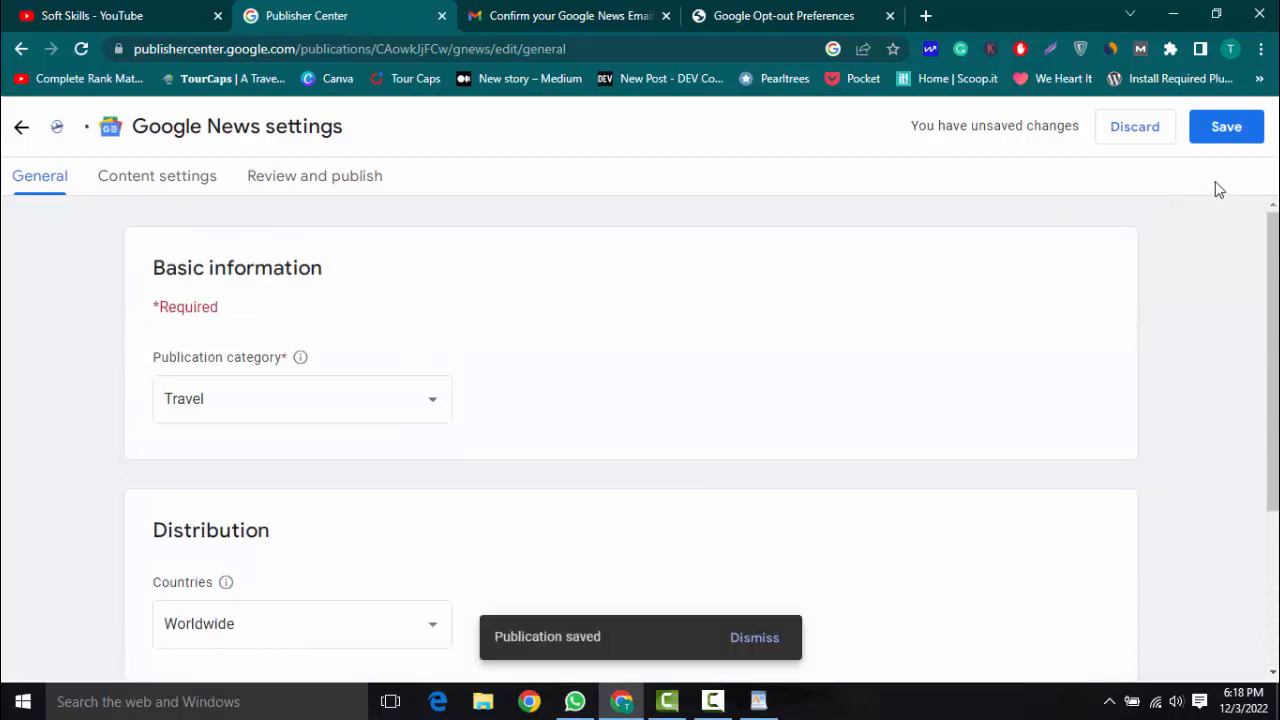
{"action": "left_click", "coordinate": [1230, 142]}
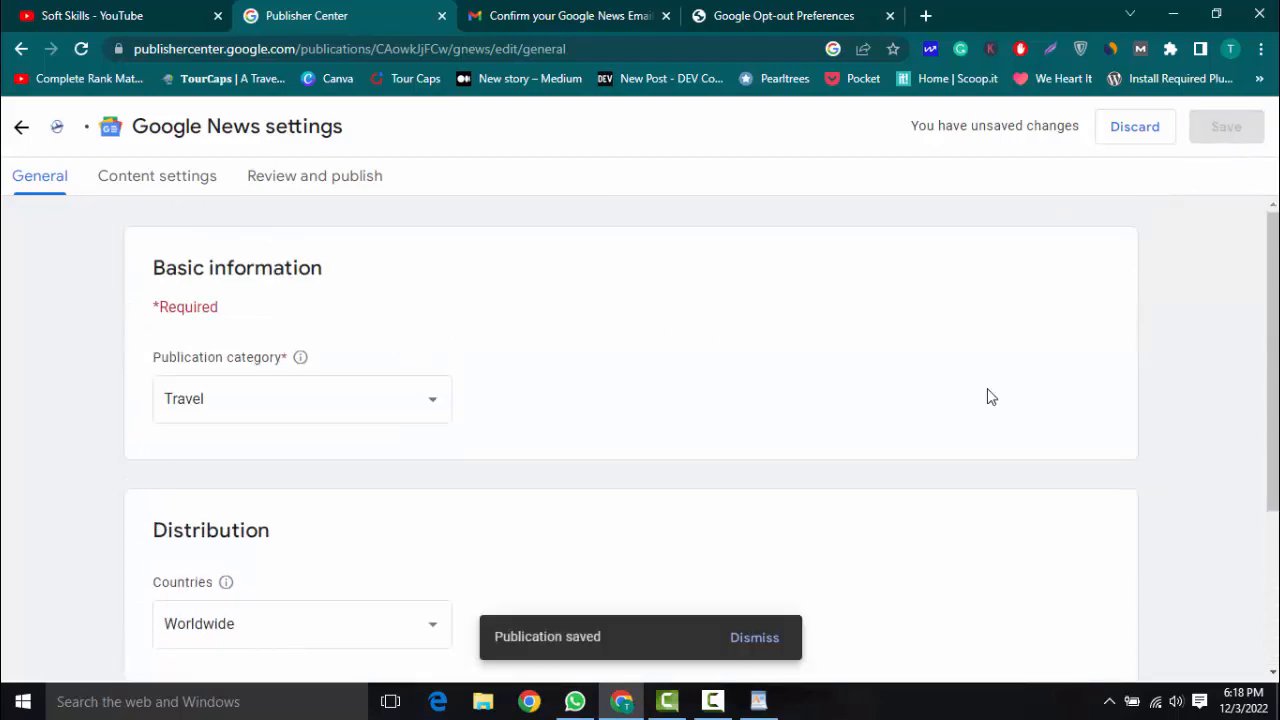
- Proceed to the content settings and start a new feed section titled "Tours"
{"action": "scroll", "coordinate": [987, 397], "scroll_direction": "down", "scroll_amount": 3}
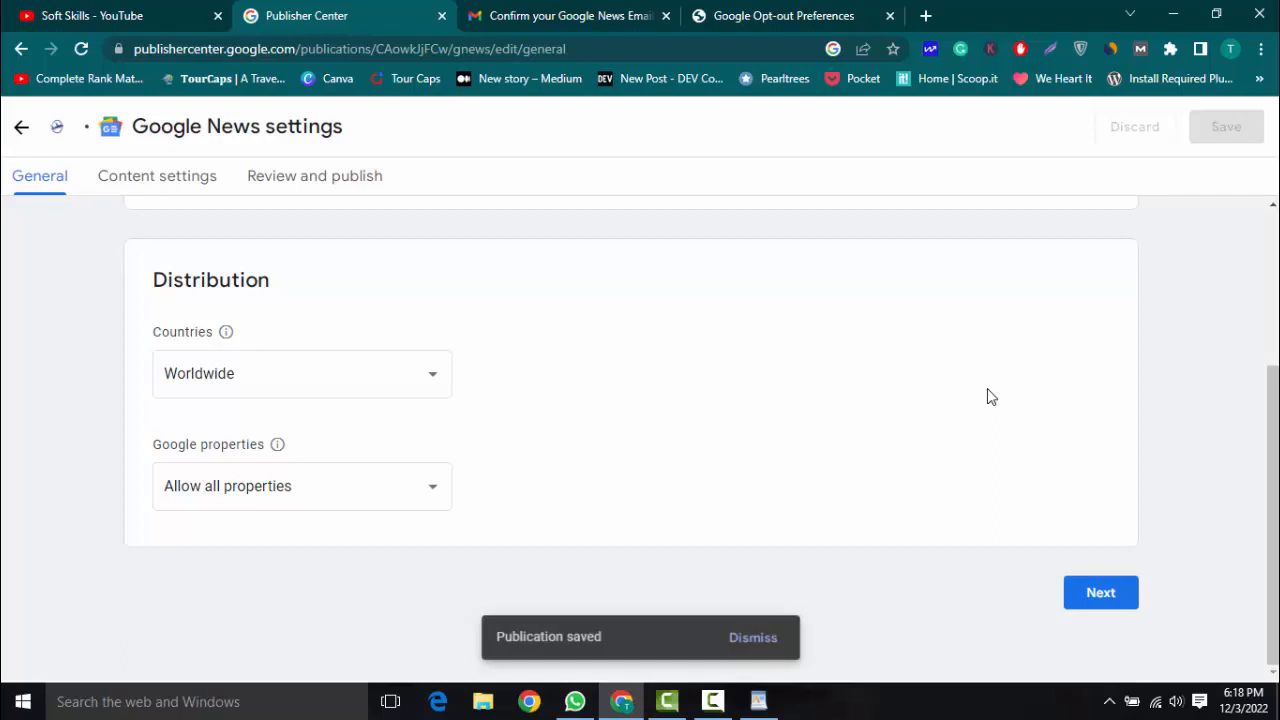
{"action": "left_click", "coordinate": [1100, 588]}
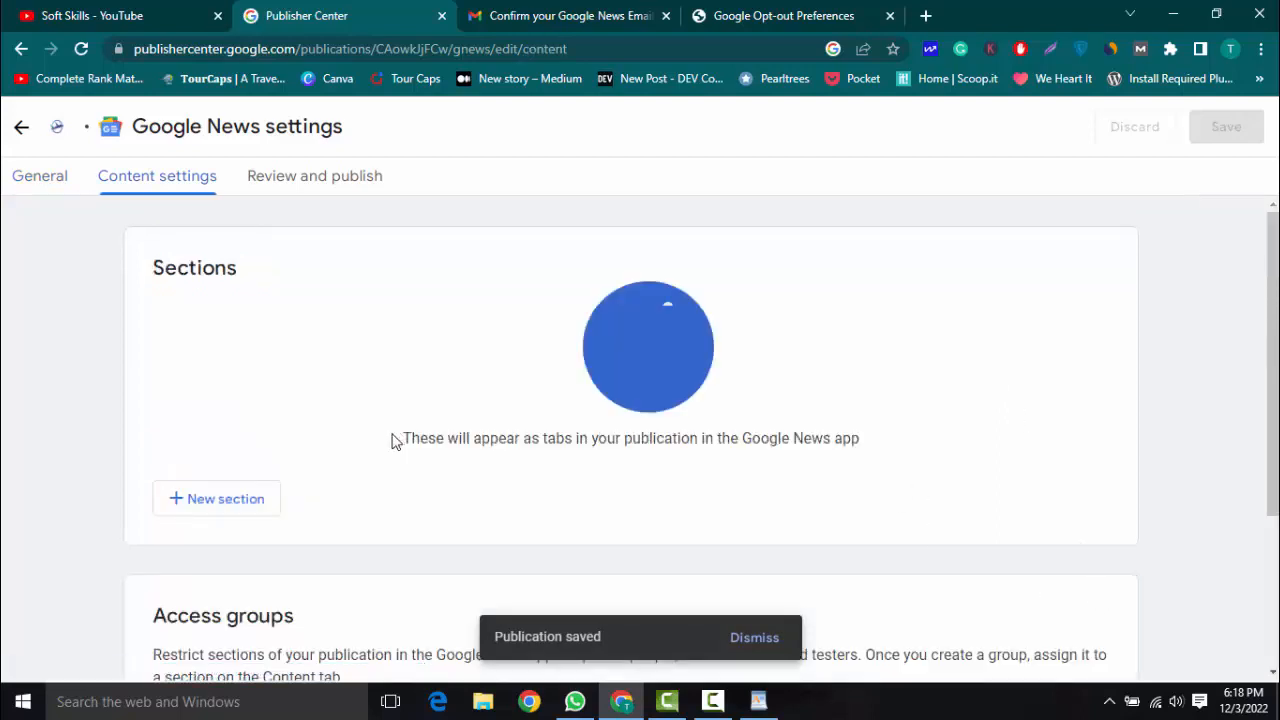
{"action": "left_click", "coordinate": [238, 506]}
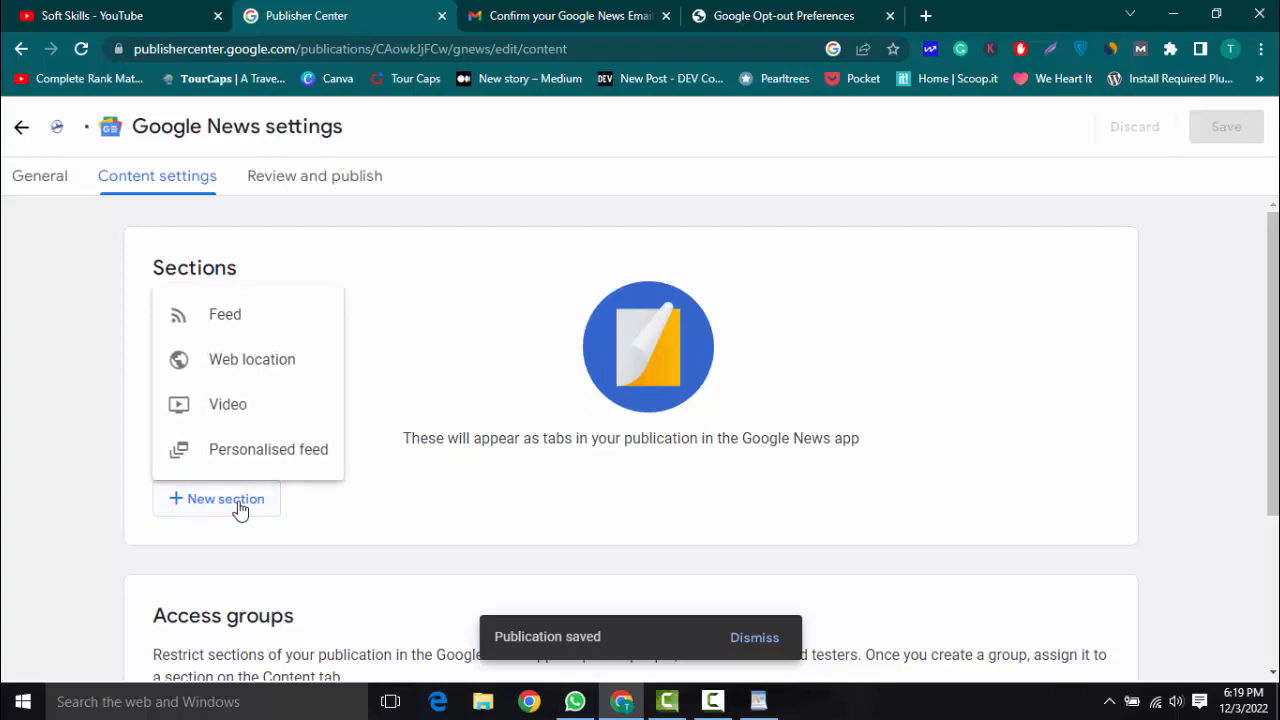
{"action": "left_click", "coordinate": [256, 318]}
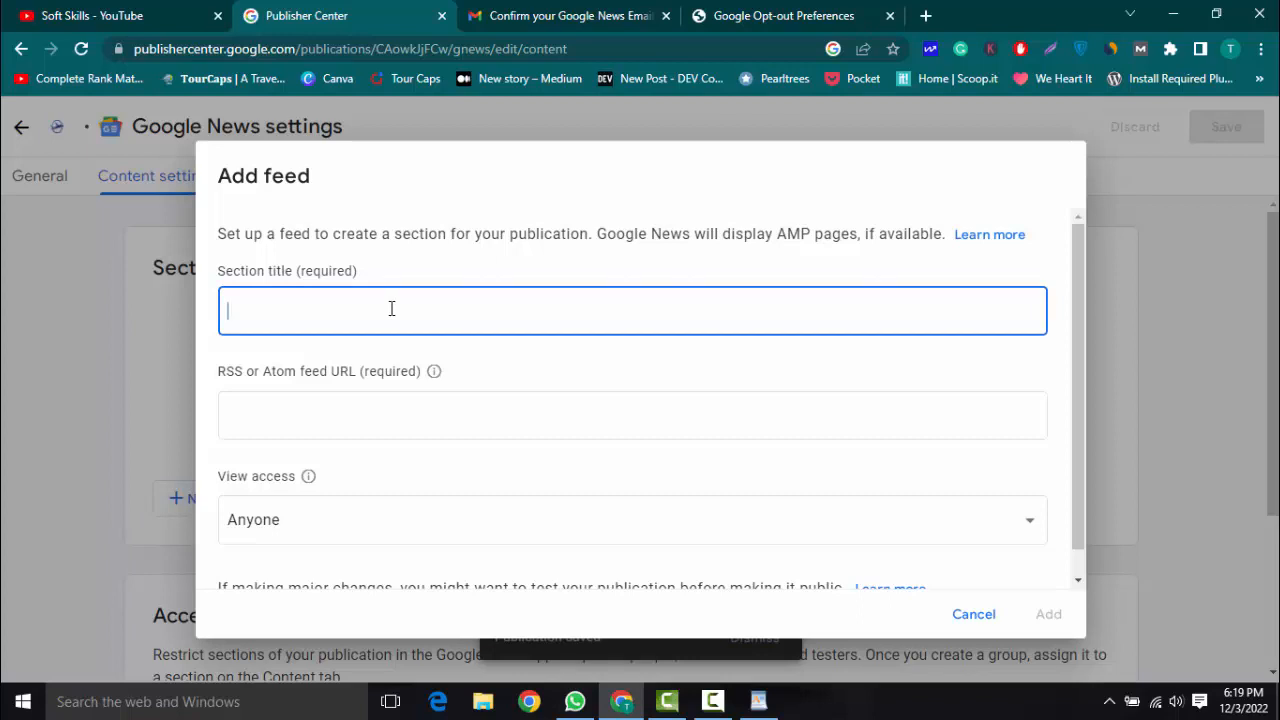
{"action": "type", "text": "Tours"}
- Load tourcaps.com/feed in a new browser tab and copy the feed page's full URL
{"action": "left_click", "coordinate": [925, 15]}
{"action": "left_click", "coordinate": [684, 50]}
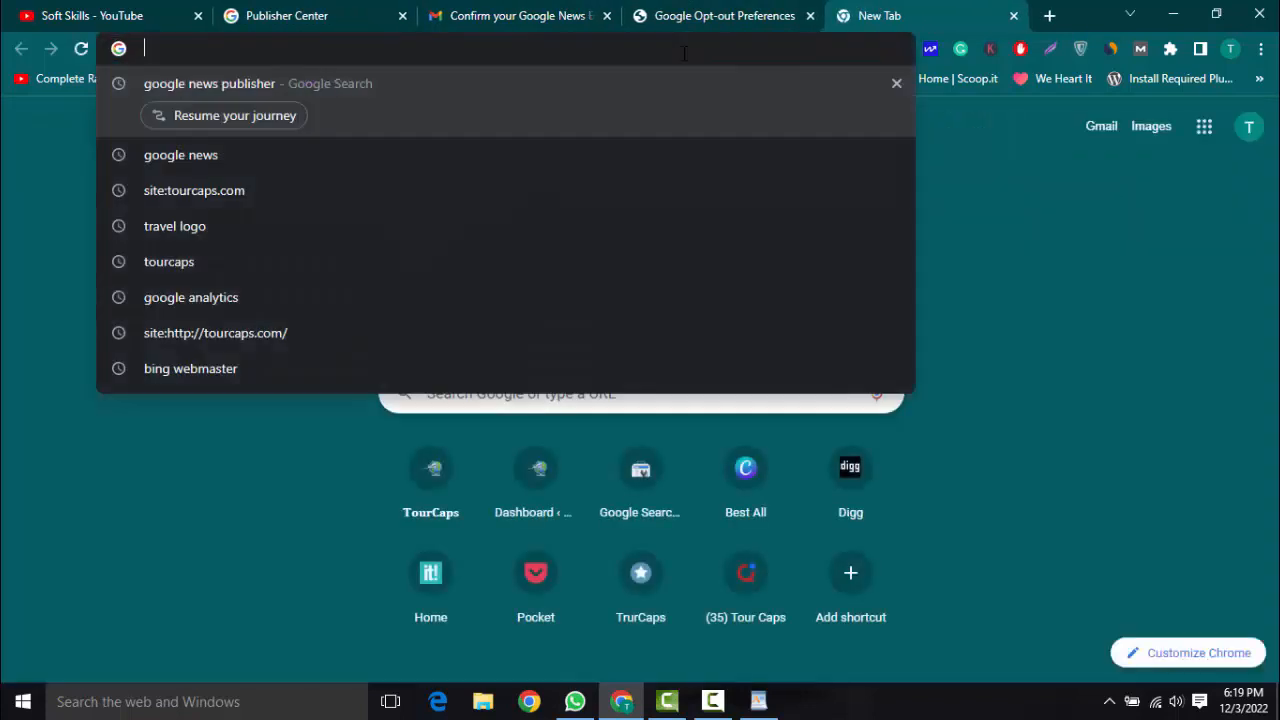
{"action": "type", "text": "tourcaps.com"}
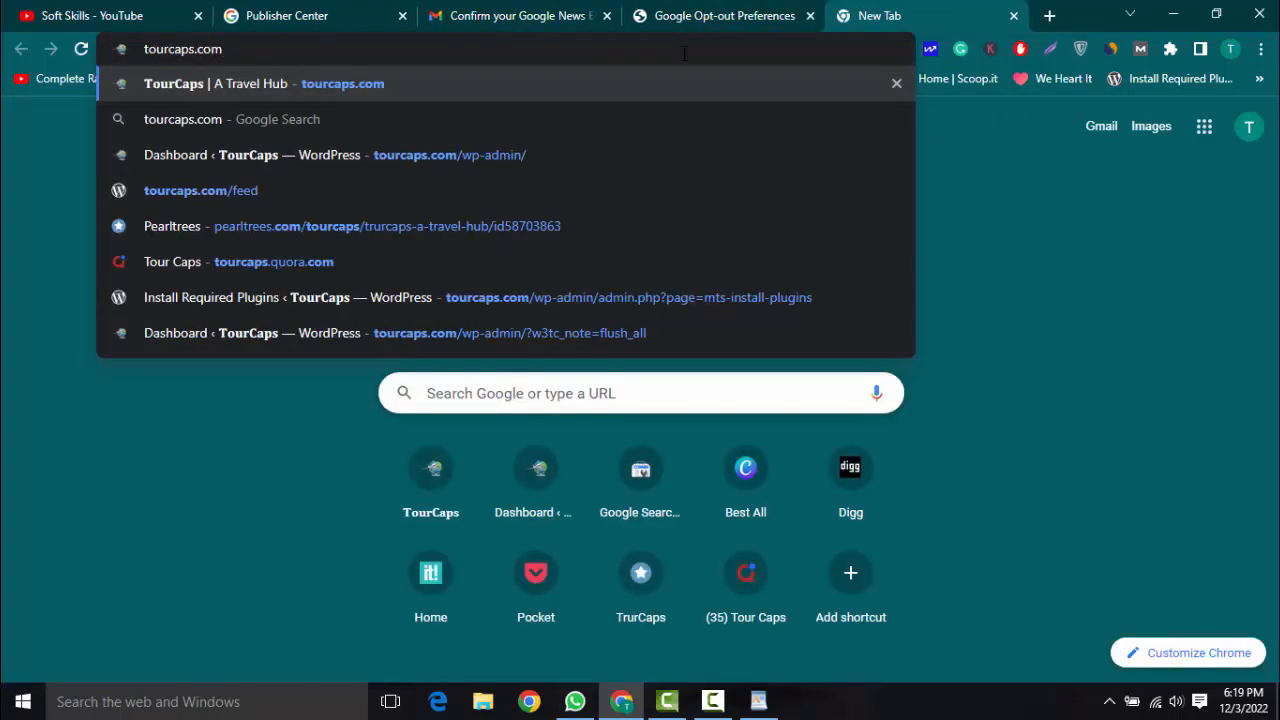
{"action": "type", "text": "/"}
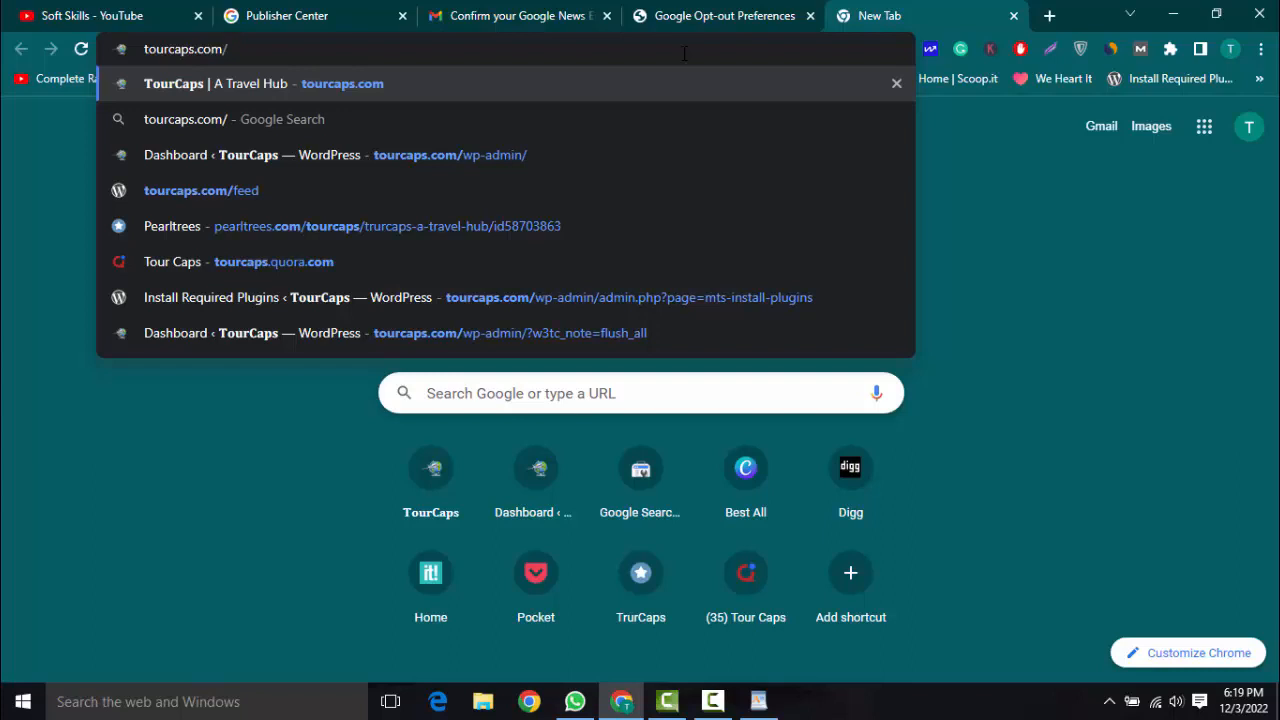
{"action": "type", "text": "feed"}
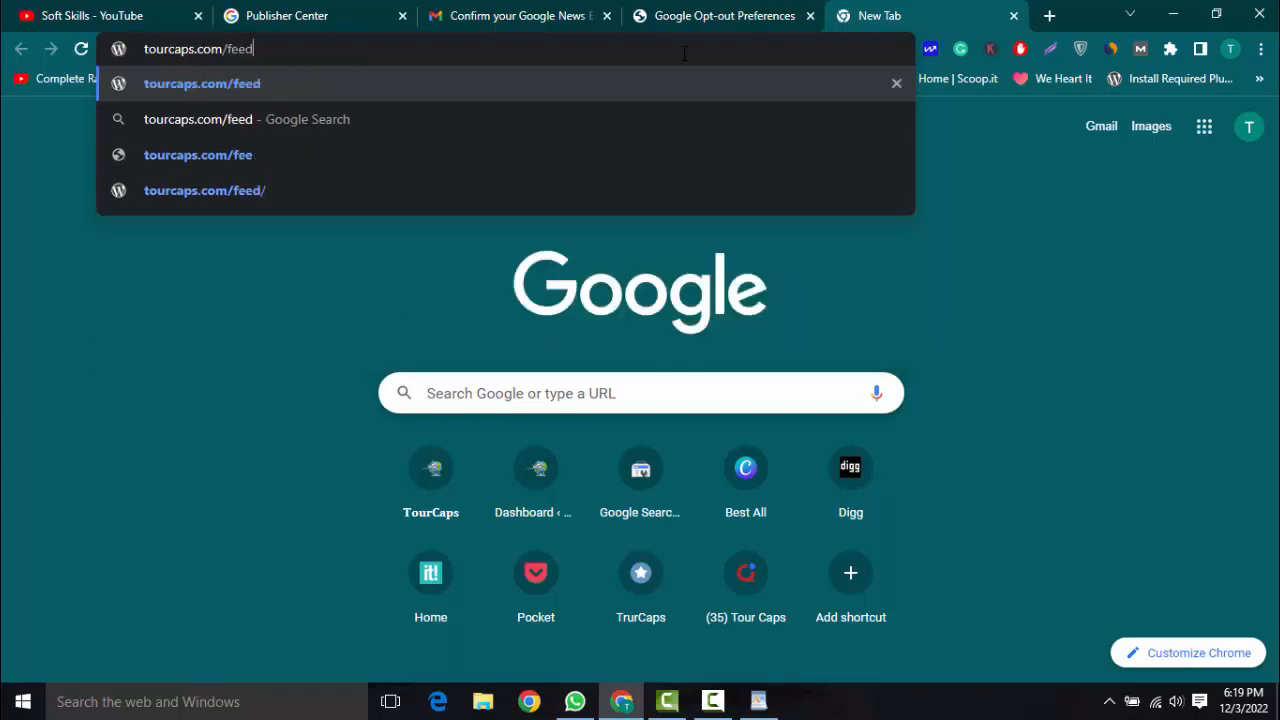
{"action": "key", "text": "Return"}
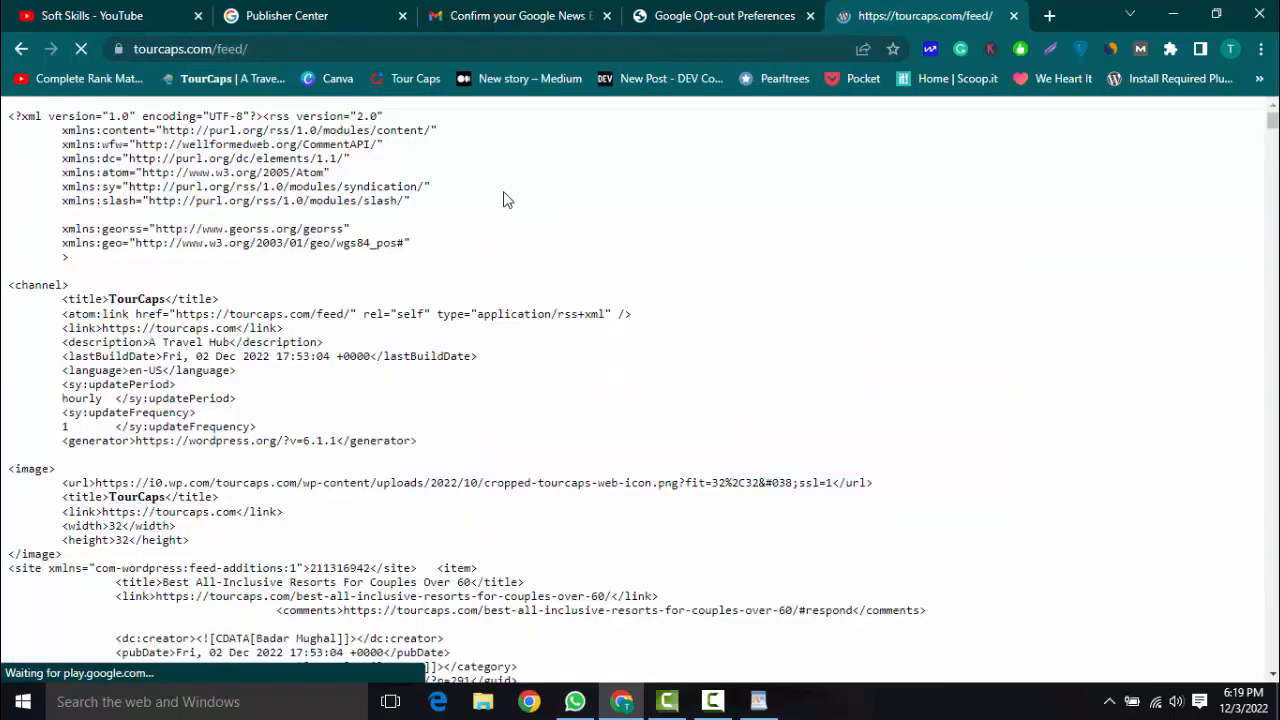
{"action": "left_click", "coordinate": [282, 50]}
{"action": "key", "text": "ctrl+c"}
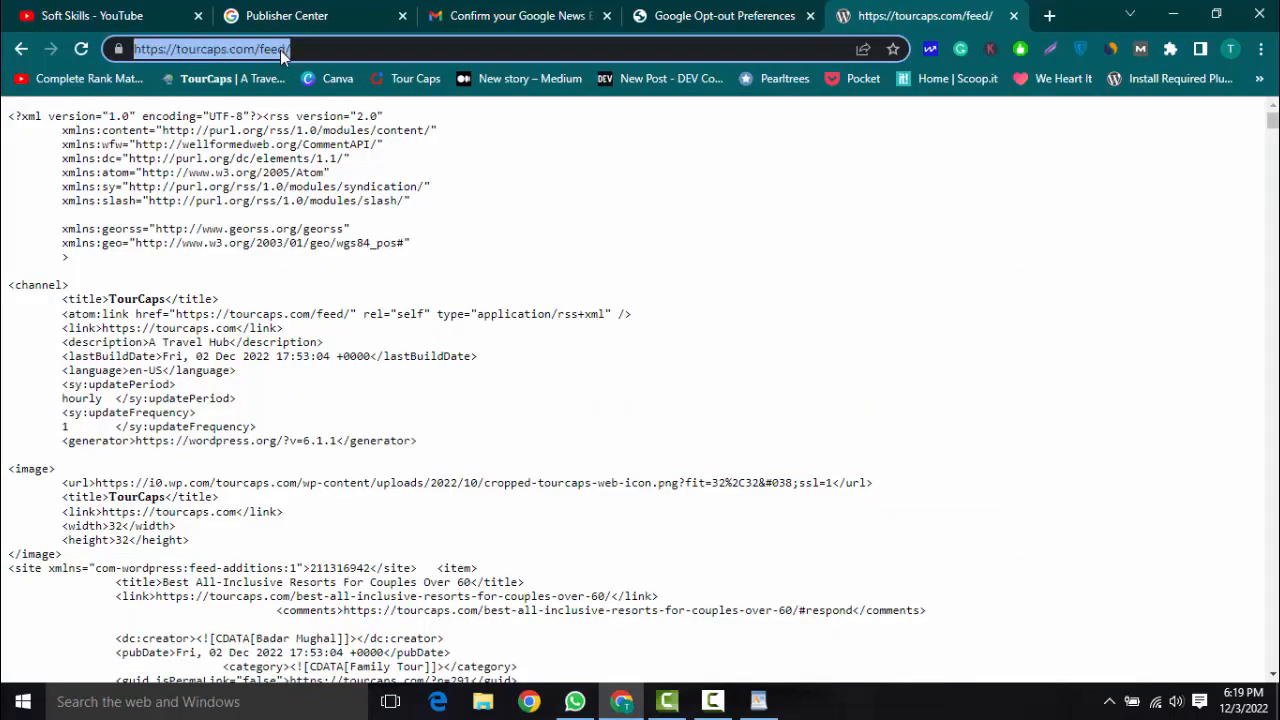
{"action": "left_click", "coordinate": [724, 12]}
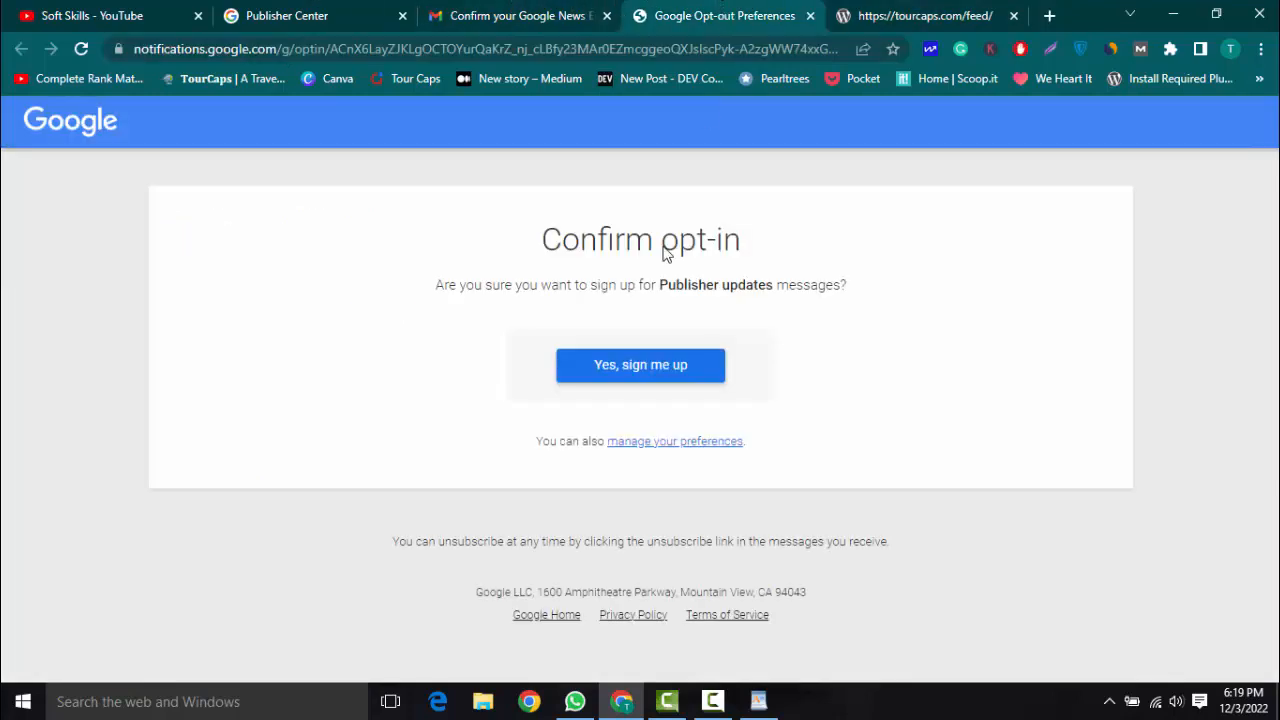
{"action": "left_click", "coordinate": [392, 10]}
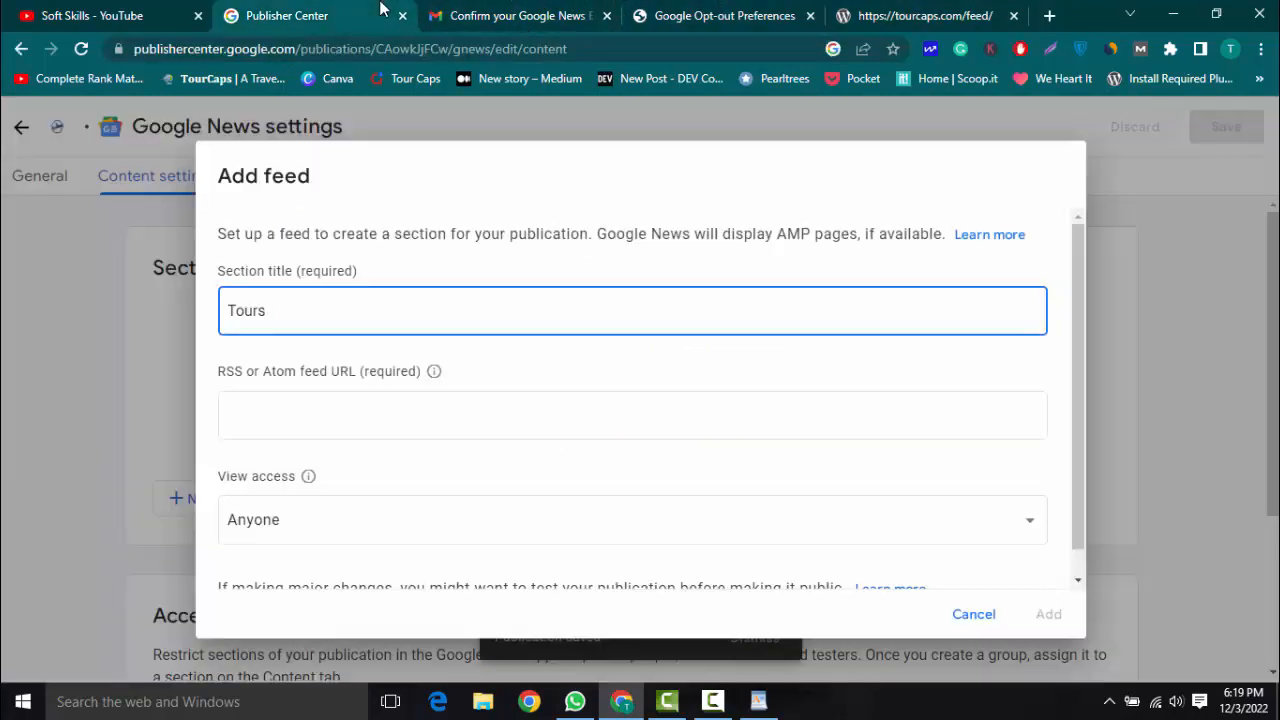
{"action": "left_click", "coordinate": [430, 410]}
{"action": "key", "text": "ctrl+v"}
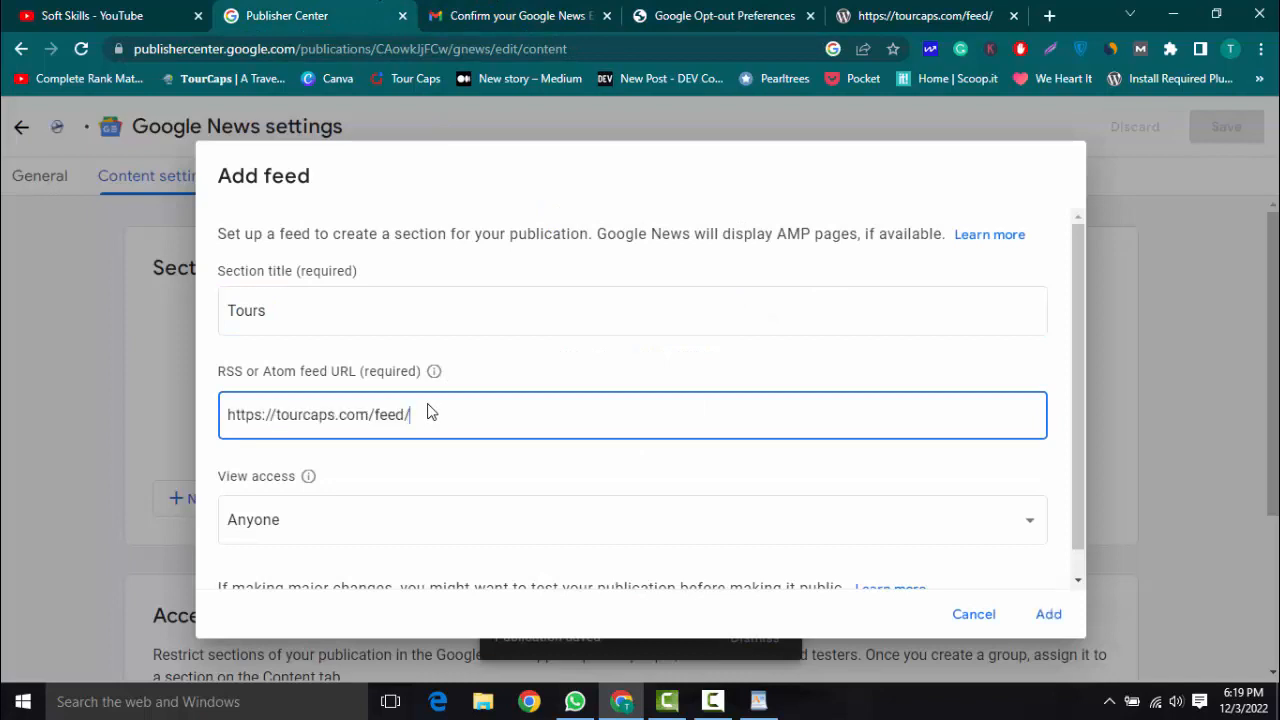
{"action": "scroll", "coordinate": [478, 404], "scroll_direction": "down", "scroll_amount": 1}
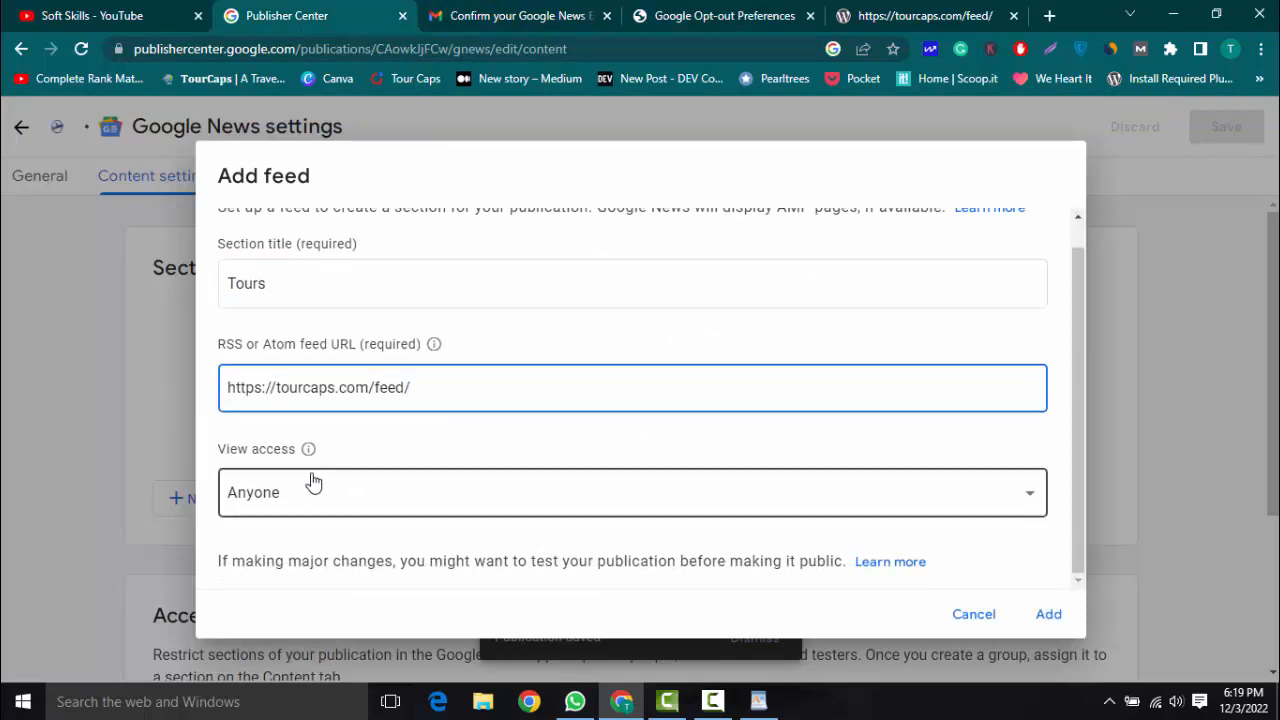
{"action": "left_click", "coordinate": [258, 490]}
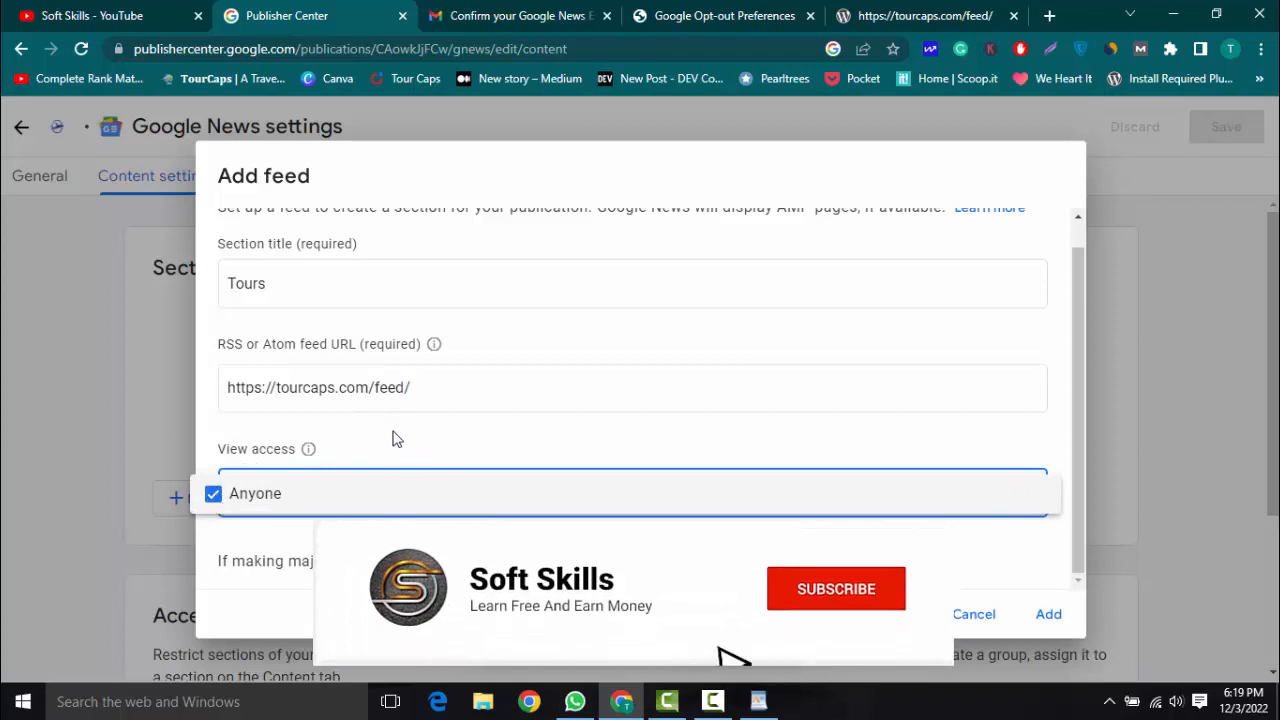
{"action": "left_click", "coordinate": [394, 434]}
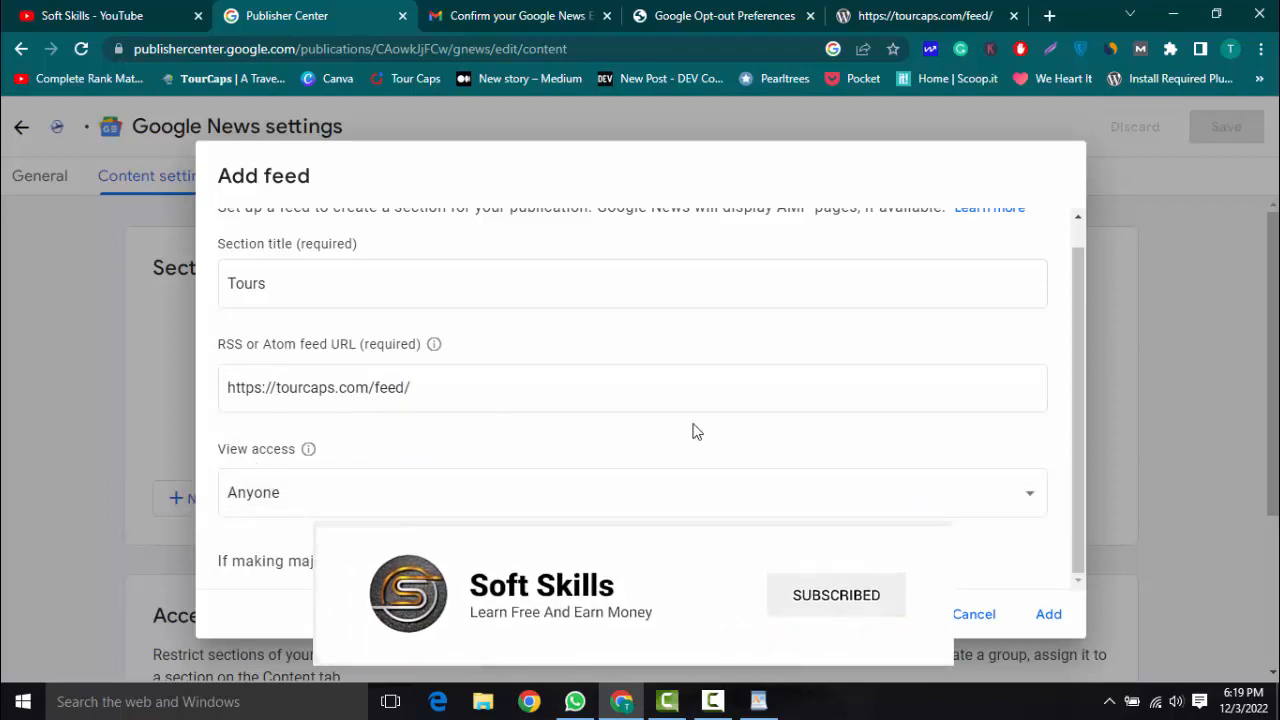
{"action": "scroll", "coordinate": [691, 428], "scroll_direction": "up", "scroll_amount": 1}
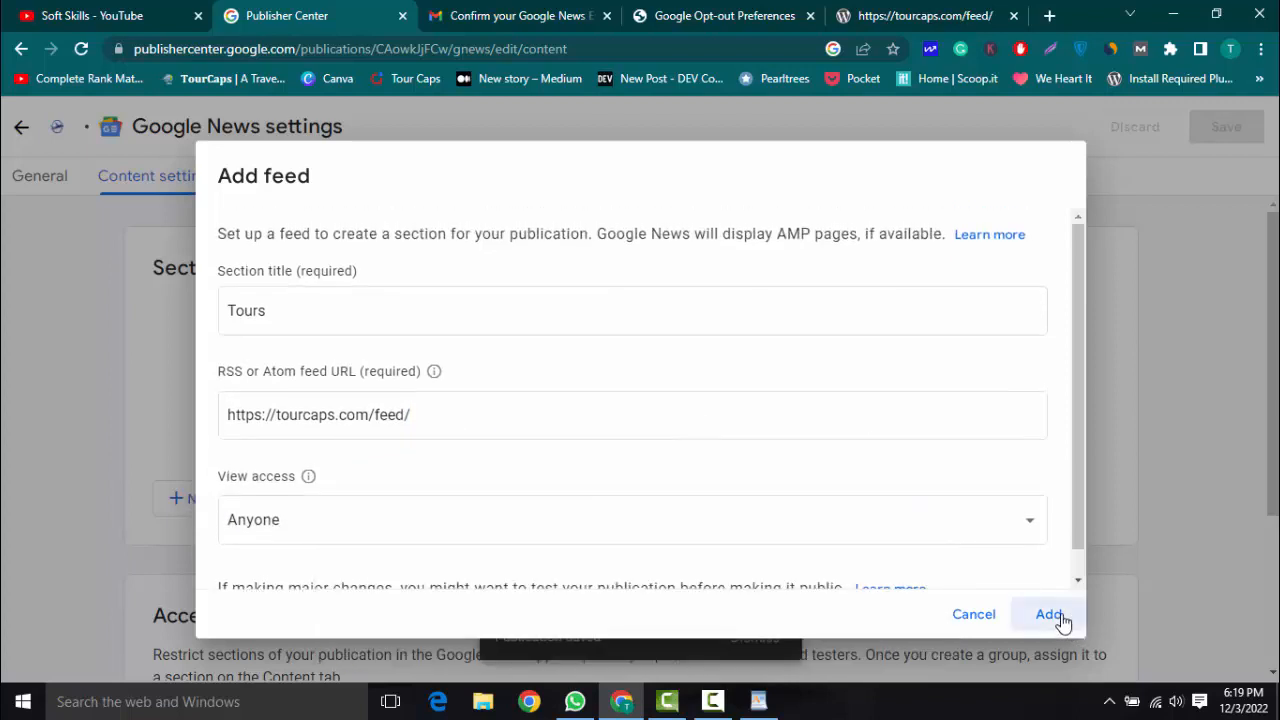
{"action": "left_click", "coordinate": [1058, 618]}
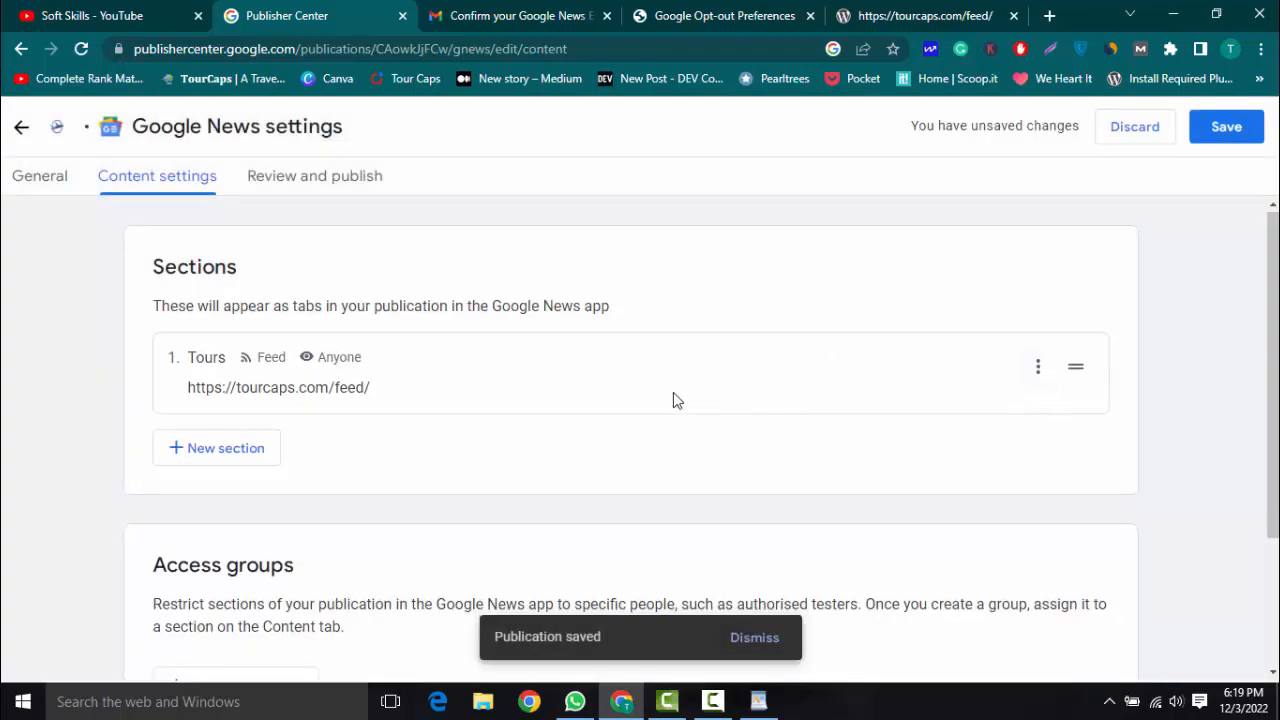
- Save the content settings with the new Tours section and refresh that section's feed
{"action": "scroll", "coordinate": [673, 400], "scroll_direction": "down", "scroll_amount": 2}
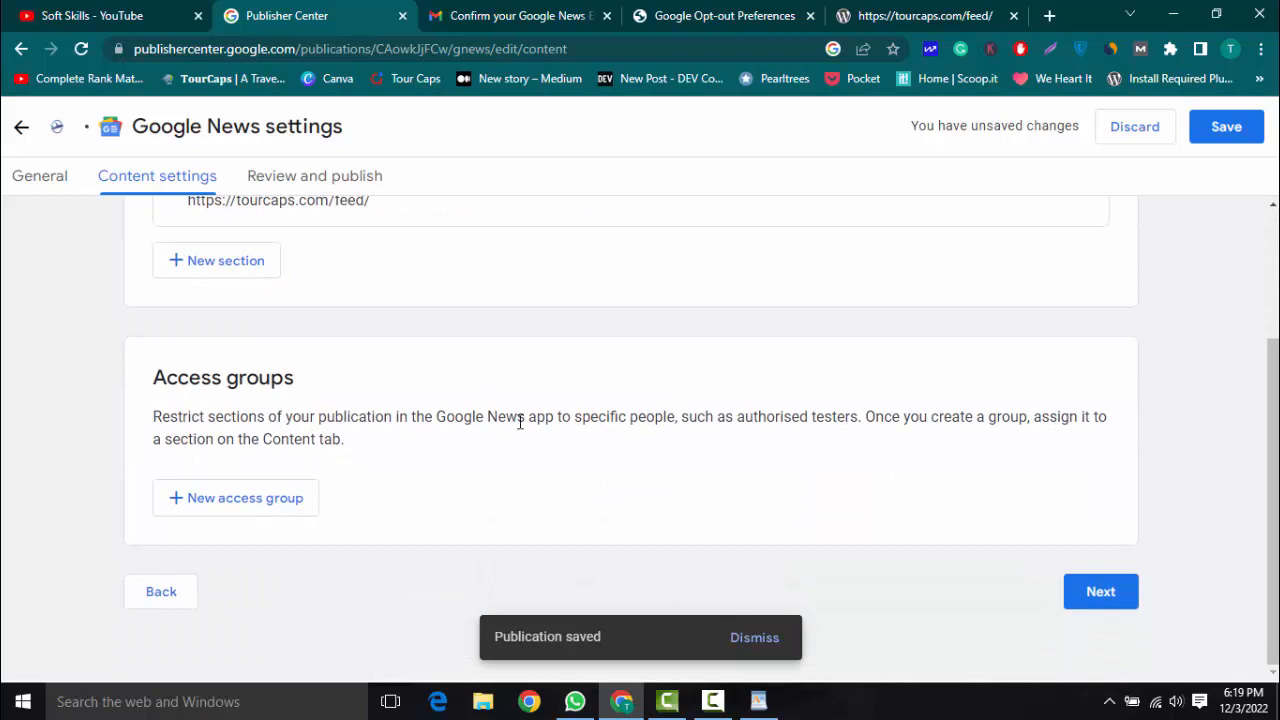
{"action": "scroll", "coordinate": [519, 421], "scroll_direction": "up", "scroll_amount": 2}
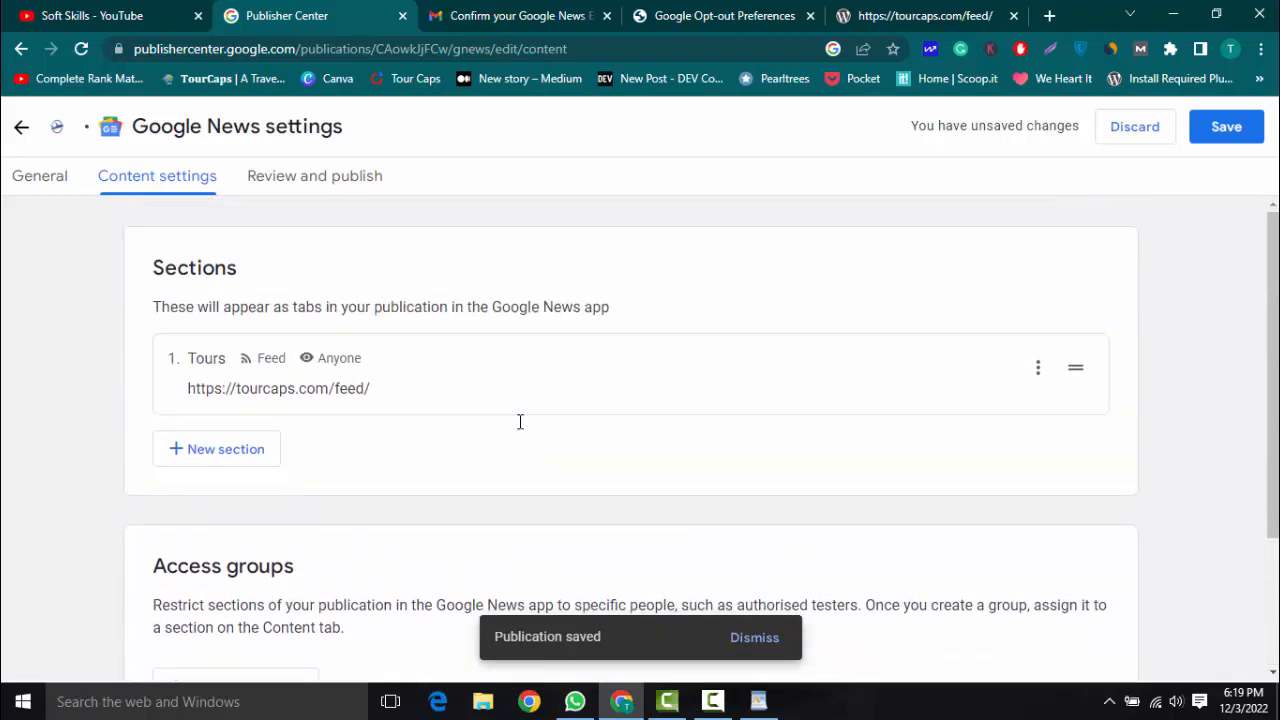
{"action": "left_click", "coordinate": [1228, 128]}
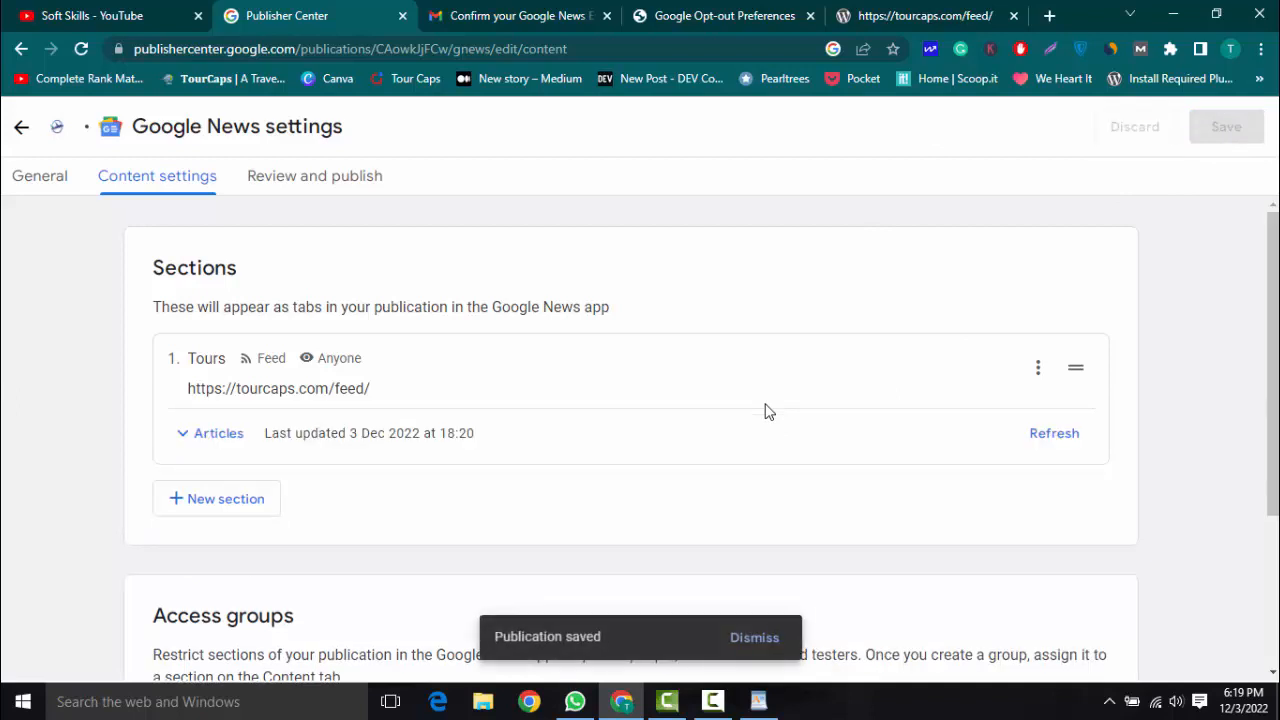
{"action": "left_click", "coordinate": [1066, 438]}
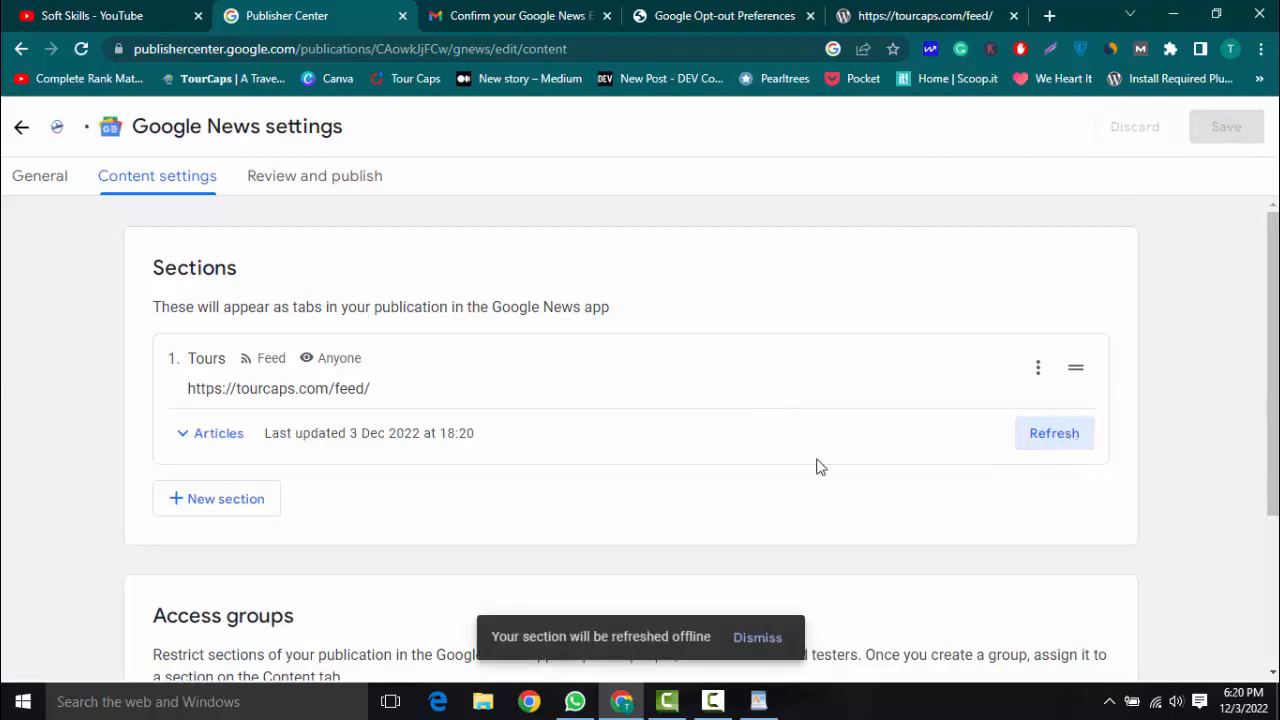
- Expand the Tours section's article list and proceed to the review and publish stage
{"action": "left_click", "coordinate": [214, 435]}
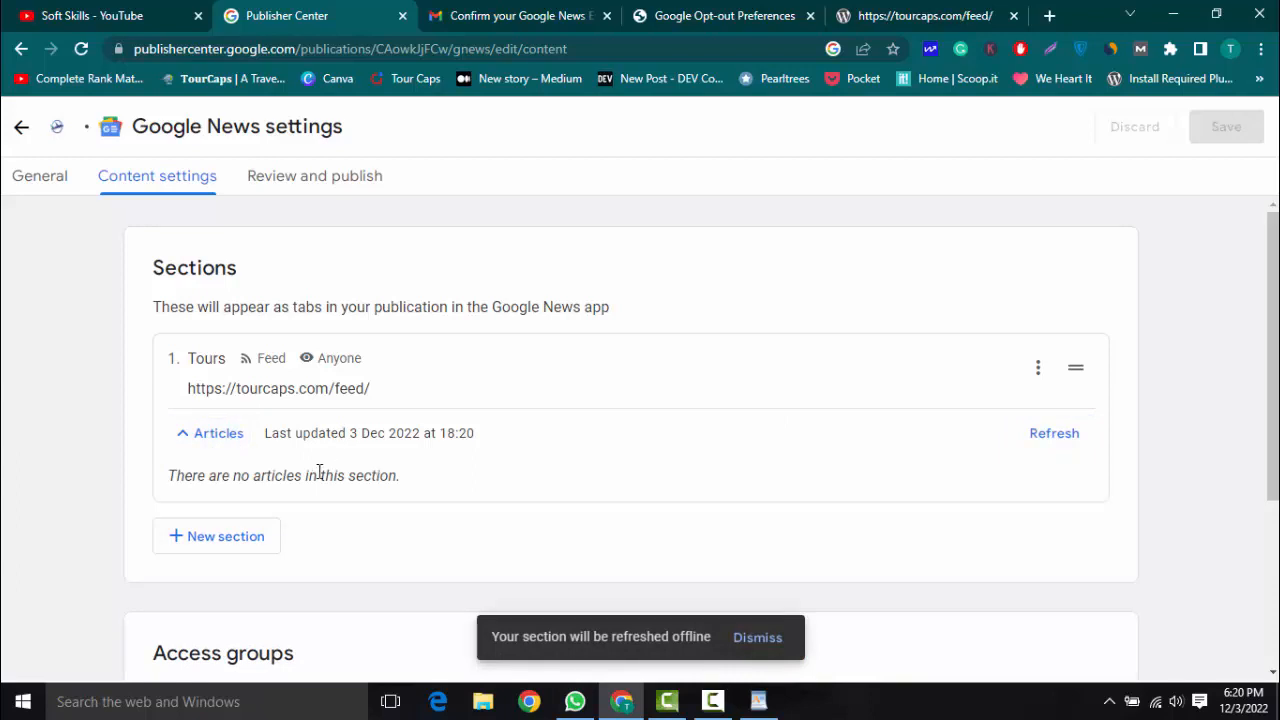
{"action": "scroll", "coordinate": [680, 449], "scroll_direction": "down", "scroll_amount": 3}
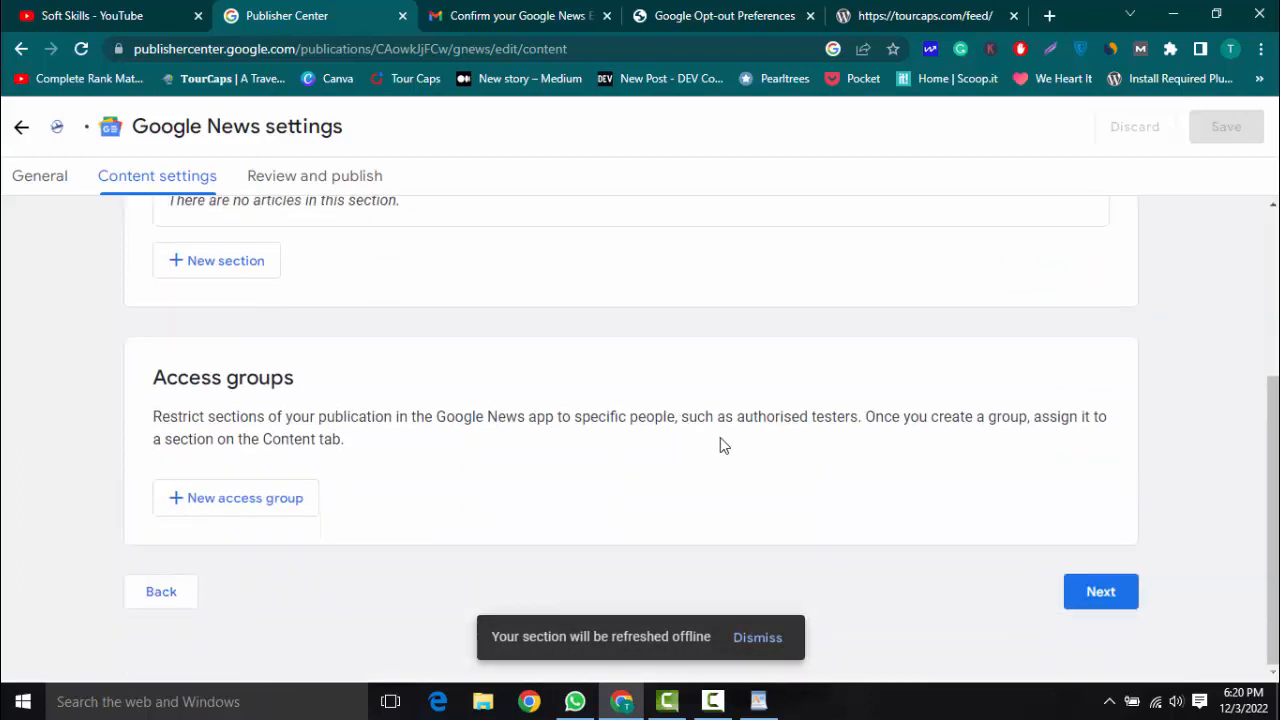
{"action": "left_click", "coordinate": [1101, 595]}
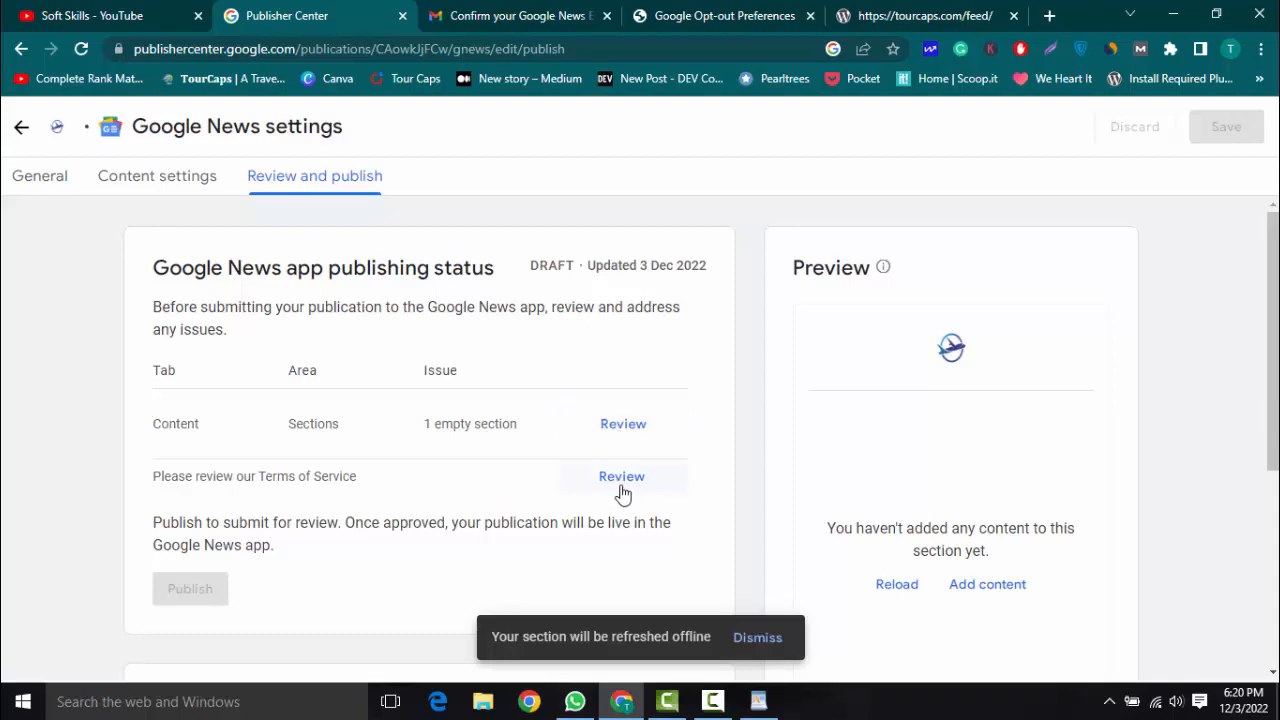
- Examine the publishing status issues, the publication preview and the testing options on the review page
{"action": "scroll", "coordinate": [621, 491], "scroll_direction": "down", "scroll_amount": 2}
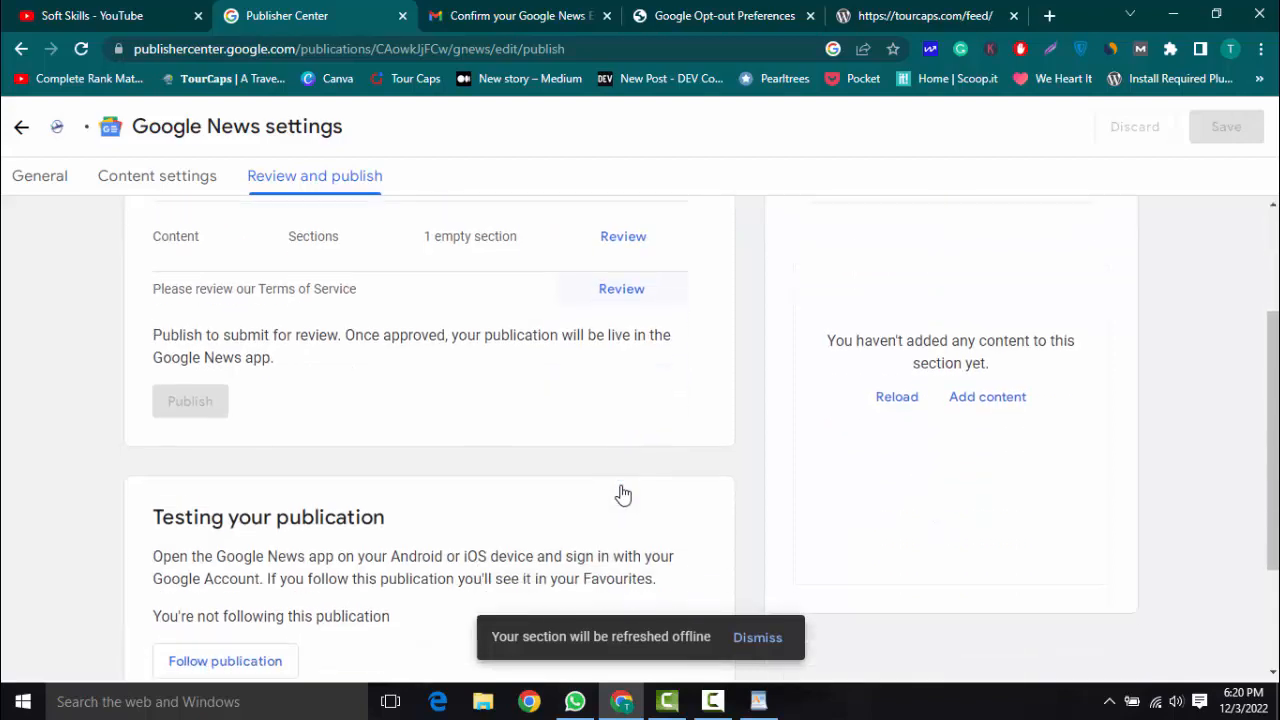
{"action": "scroll", "coordinate": [626, 363], "scroll_direction": "down", "scroll_amount": 2}
{"action": "scroll", "coordinate": [623, 365], "scroll_direction": "up", "scroll_amount": 4}
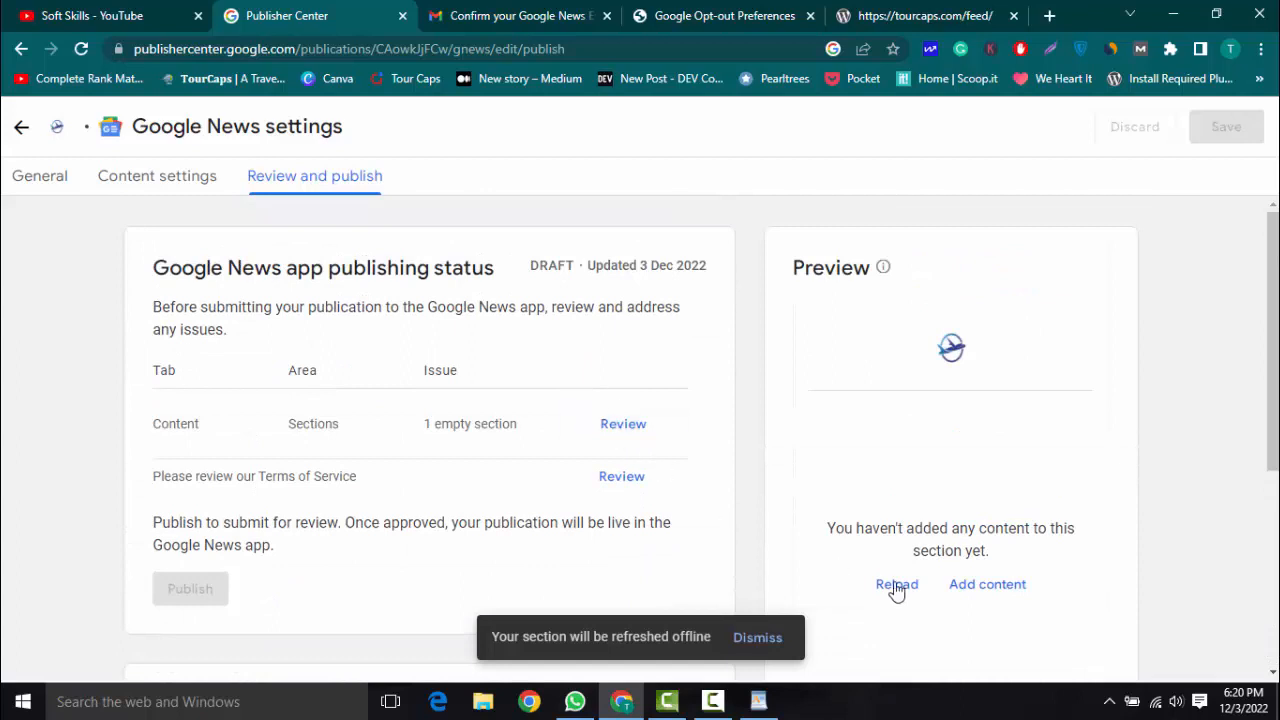
{"action": "scroll", "coordinate": [628, 460], "scroll_direction": "down", "scroll_amount": 2}
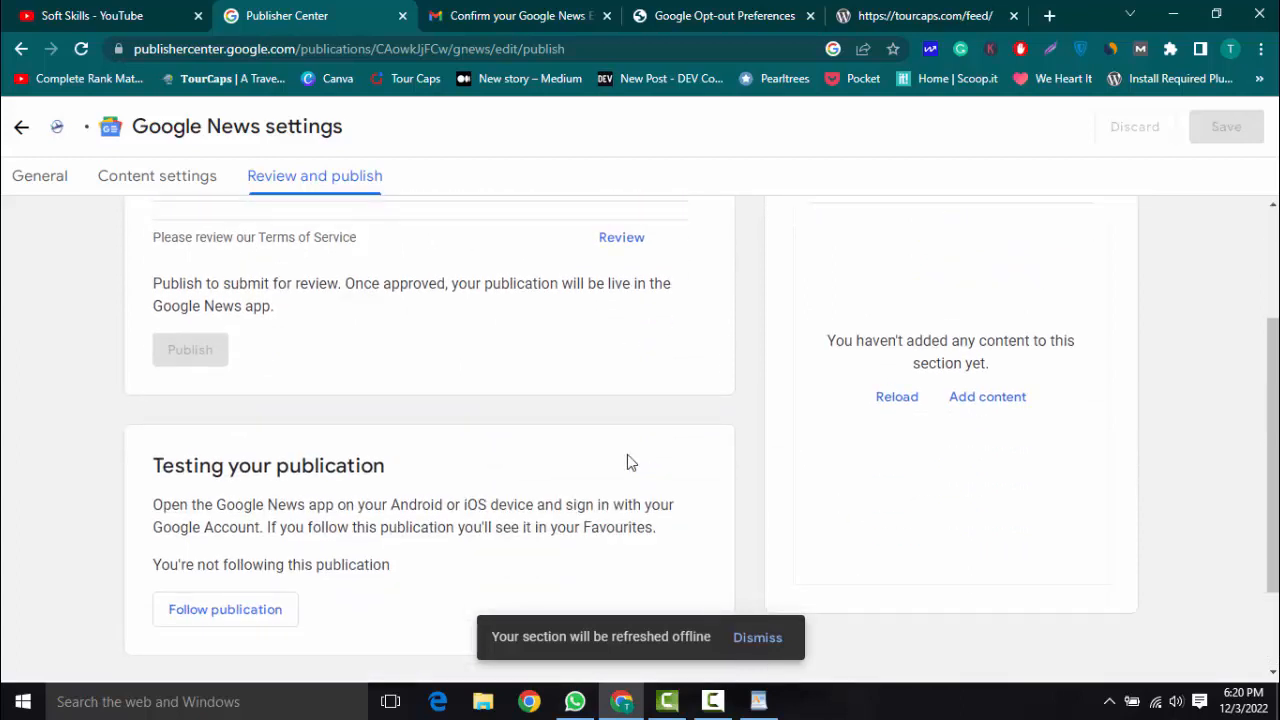
{"action": "scroll", "coordinate": [628, 460], "scroll_direction": "up", "scroll_amount": 2}
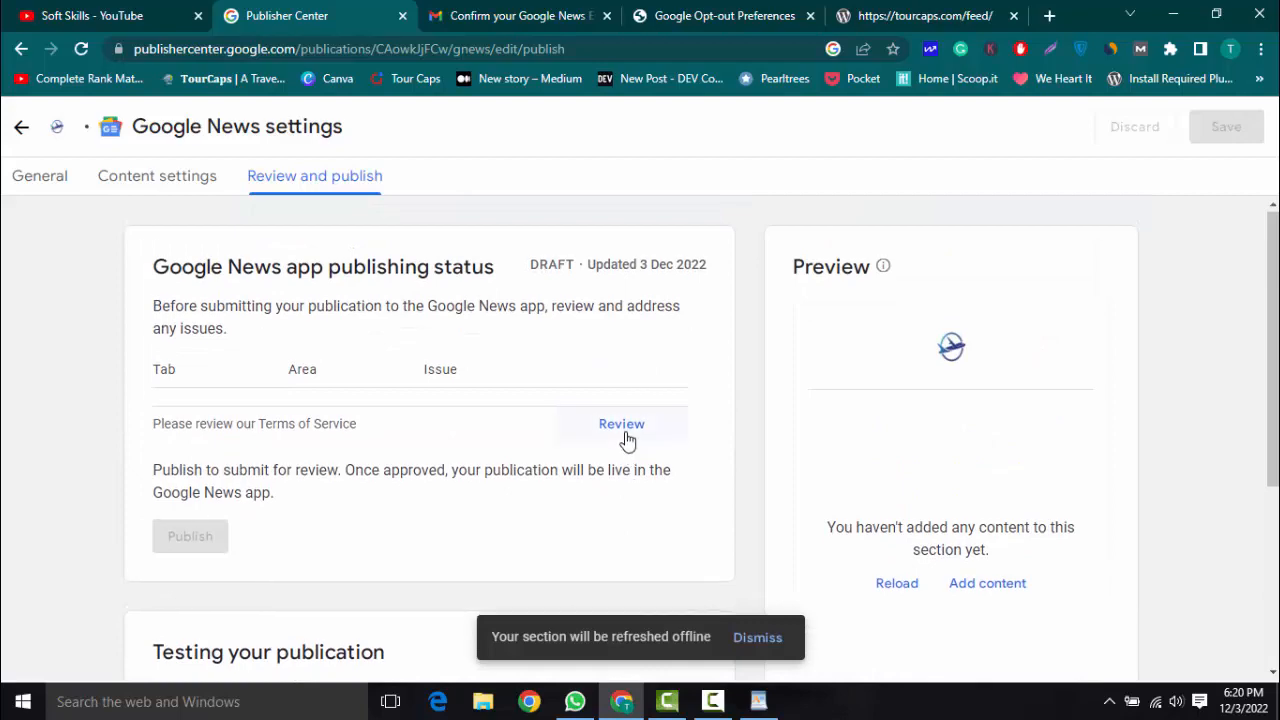
{"action": "scroll", "coordinate": [627, 445], "scroll_direction": "down", "scroll_amount": 3}
{"action": "scroll", "coordinate": [627, 440], "scroll_direction": "up", "scroll_amount": 1}
{"action": "scroll", "coordinate": [627, 440], "scroll_direction": "up", "scroll_amount": 2}
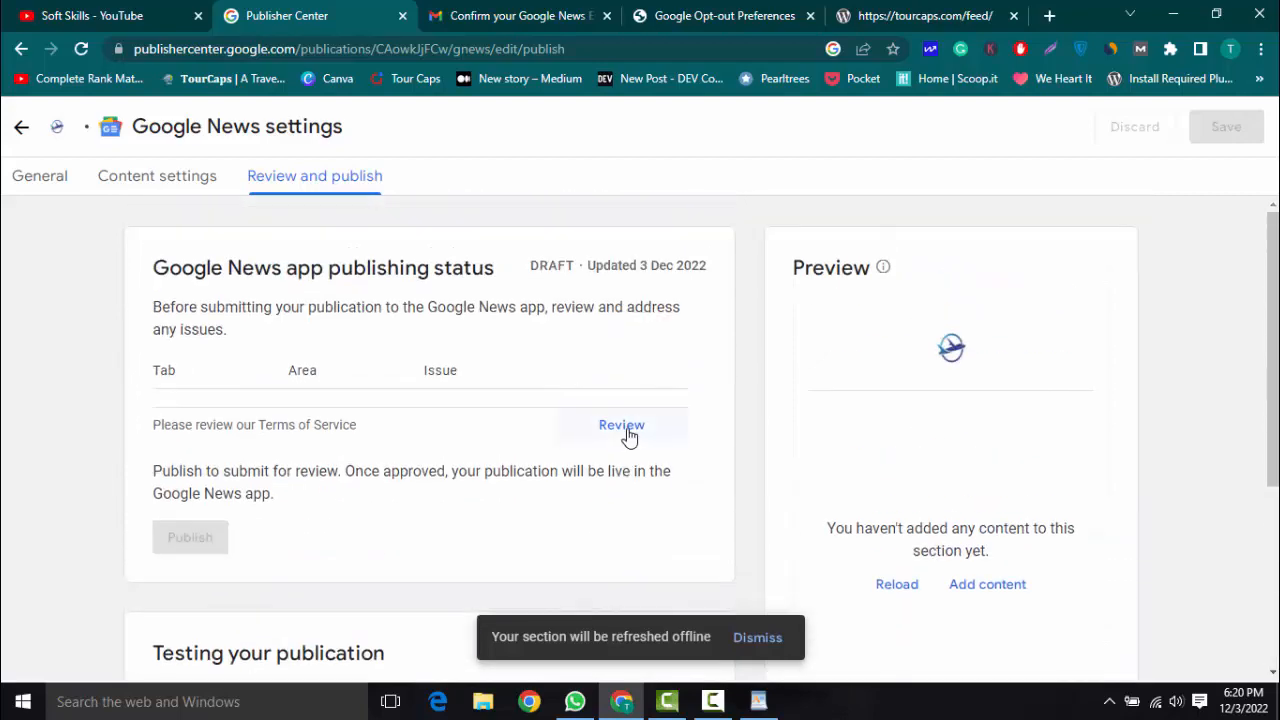
- Open the Terms of Service review and enter TourCaps as the name
{"action": "left_click", "coordinate": [629, 437]}
{"action": "left_click", "coordinate": [828, 278]}
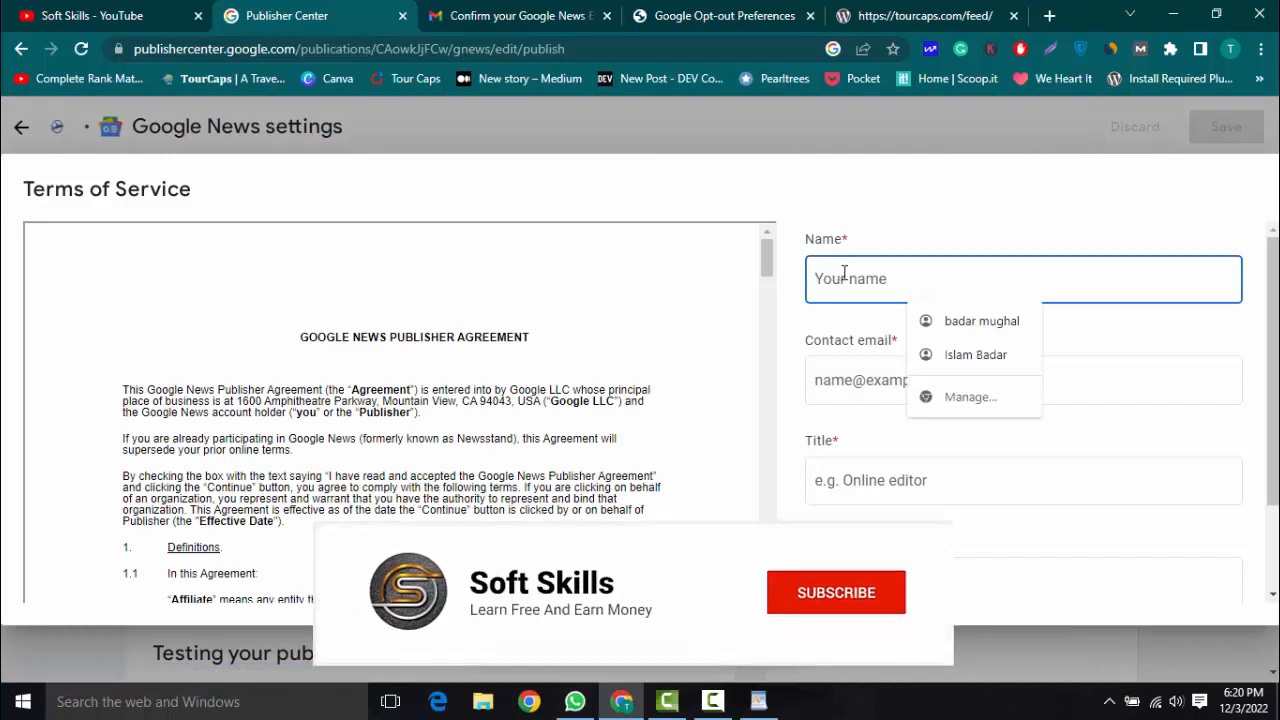
{"action": "type", "text": "V"}
{"action": "key", "text": "BackSpace"}
{"action": "type", "text": "Cou"}
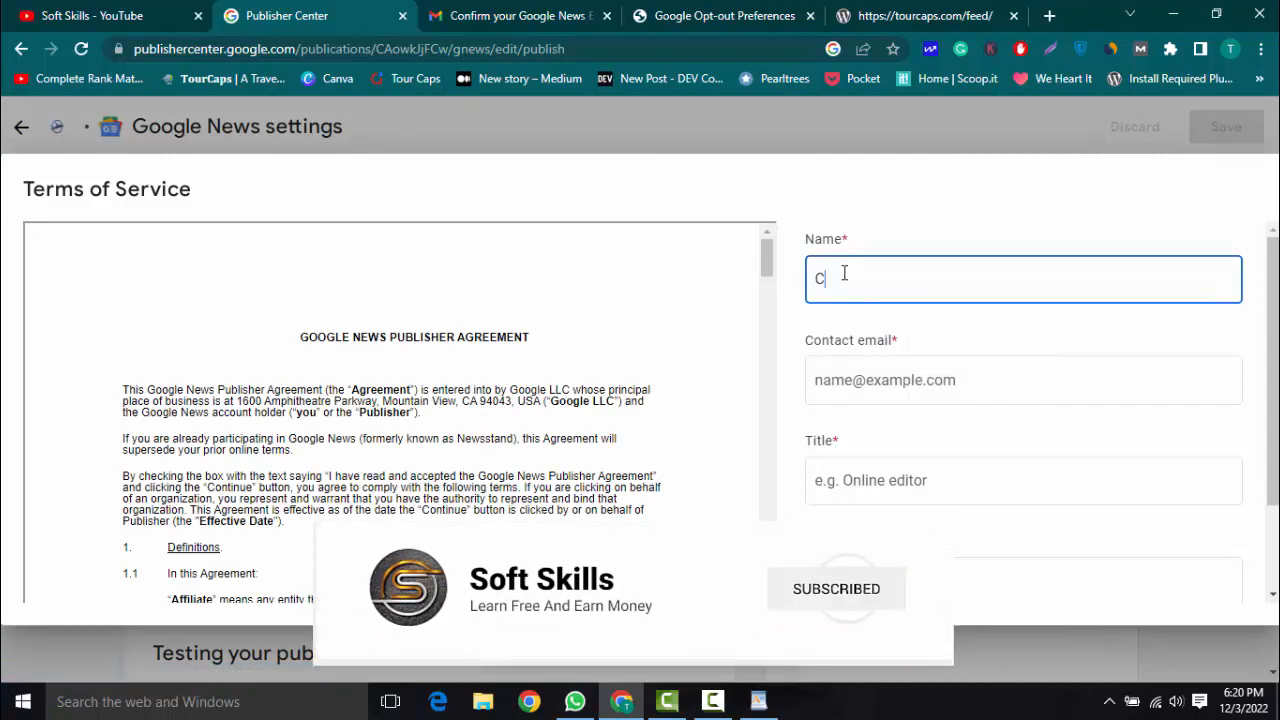
{"action": "key", "text": "BackSpace"}
{"action": "key", "text": "BackSpace"}
{"action": "key", "text": "BackSpace"}
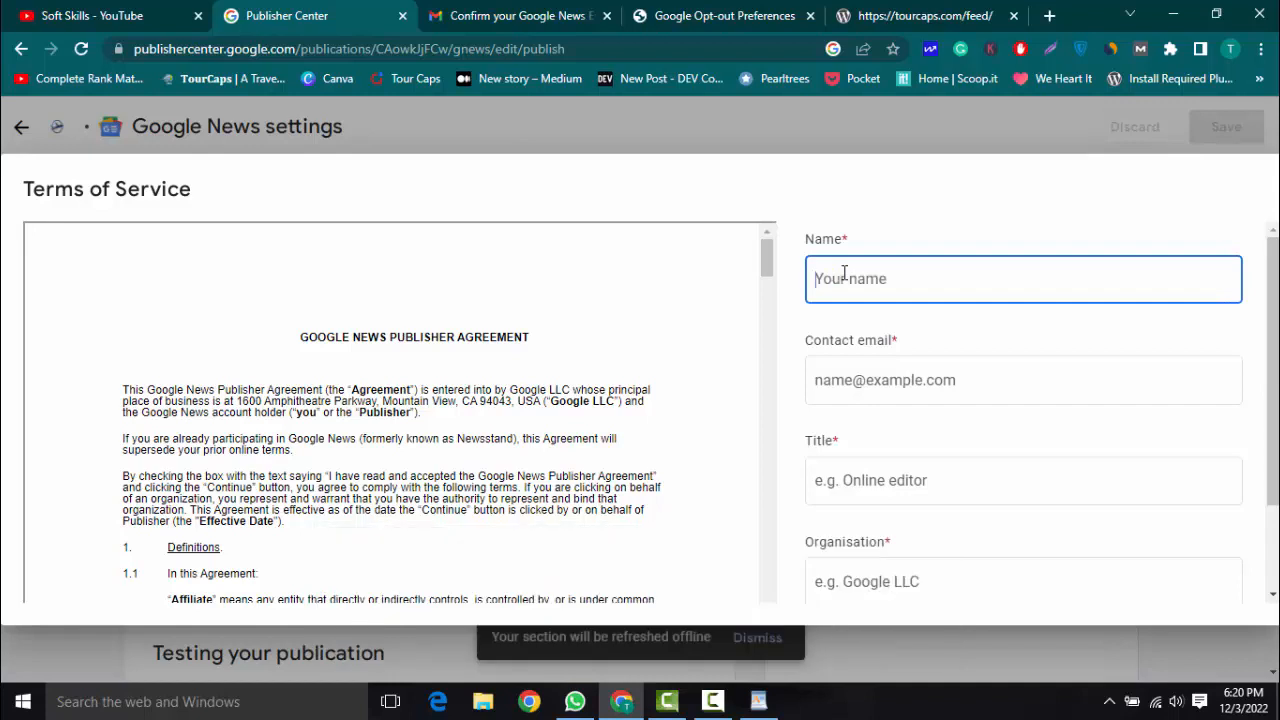
{"action": "type", "text": "TourCaps"}
- Copy TourCaps from the name into the title and organisation fields, and tick acceptance of the Terms of Service
{"action": "double_click", "coordinate": [845, 277]}
{"action": "key", "text": "ctrl+c"}
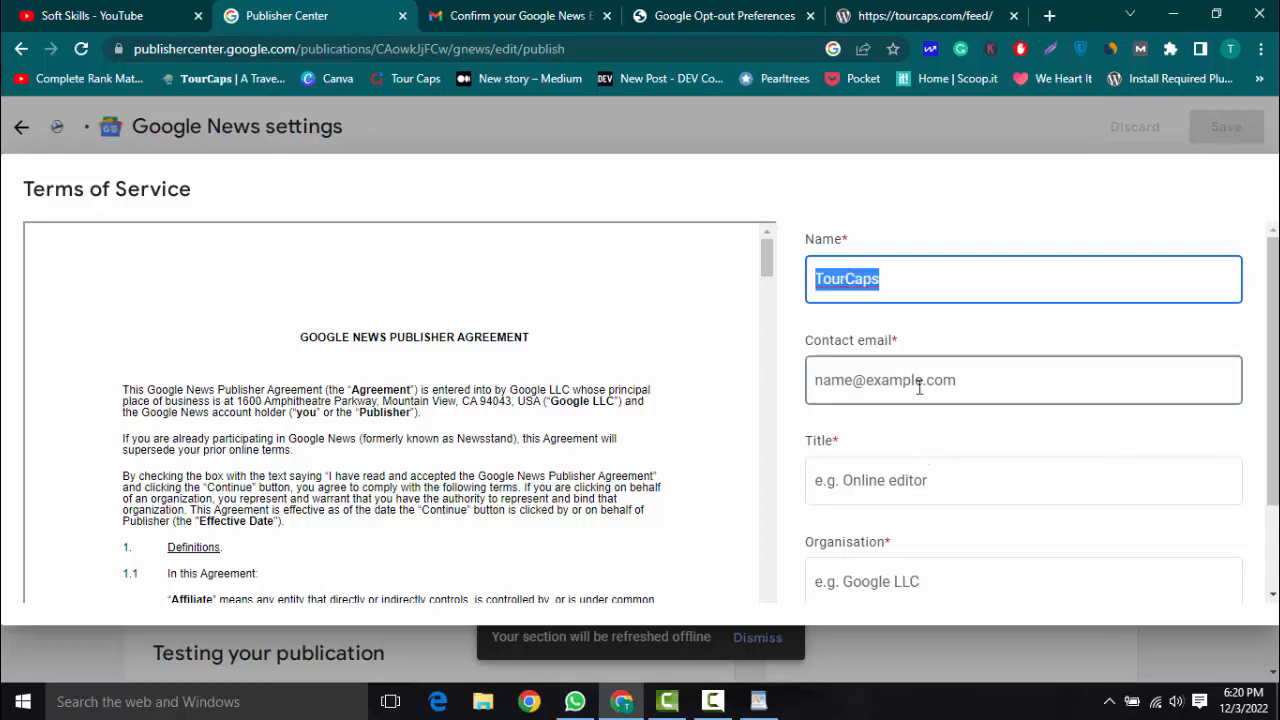
{"action": "key", "text": "Tab"}
{"action": "left_click", "coordinate": [911, 493]}
{"action": "key", "text": "ctrl+v"}
{"action": "left_click", "coordinate": [910, 580]}
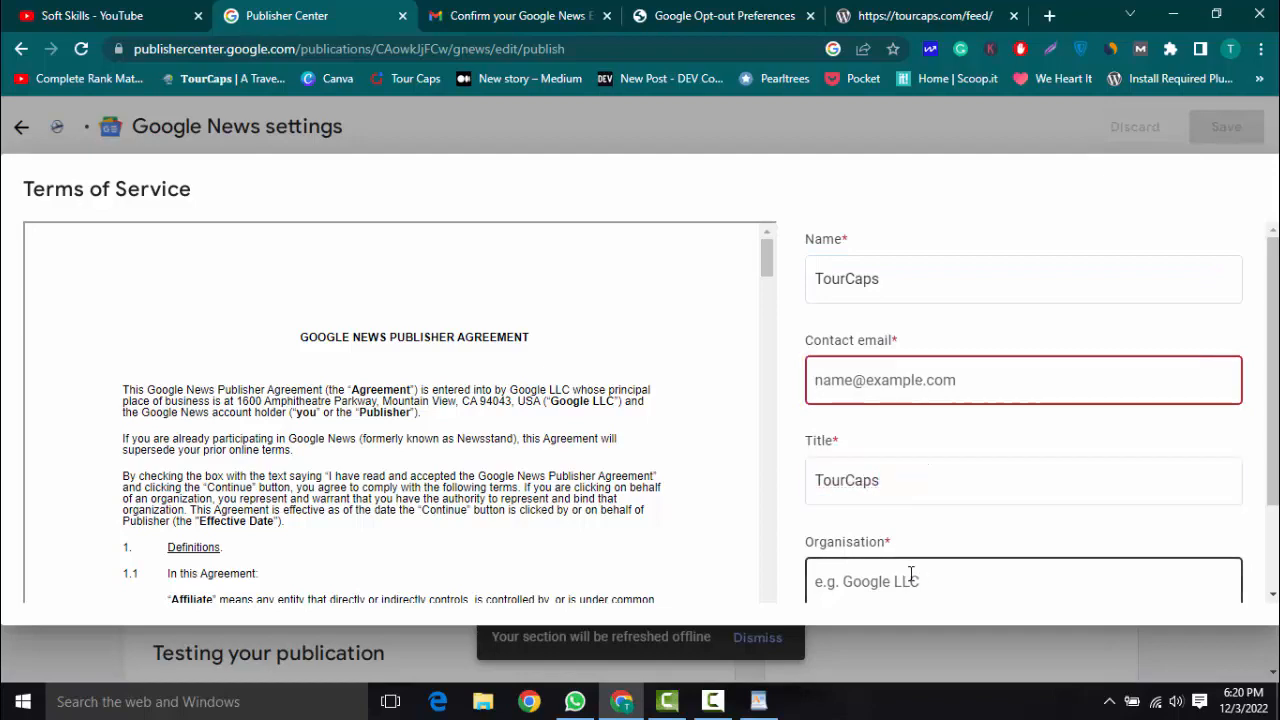
{"action": "scroll", "coordinate": [910, 580], "scroll_direction": "down", "scroll_amount": 1}
{"action": "key", "text": "ctrl+v"}
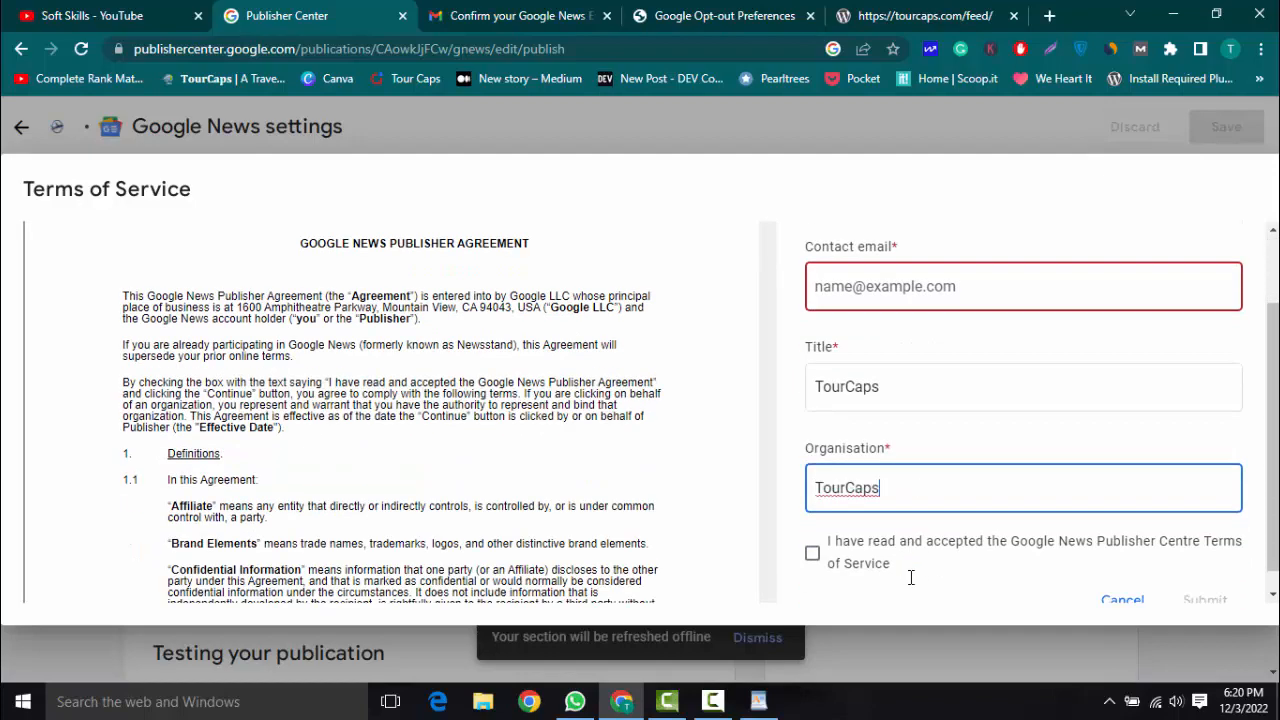
{"action": "left_click", "coordinate": [812, 553]}
- Copy the account's e-mail address from Gmail and paste it as the contact email in the Terms of Service form
{"action": "scroll", "coordinate": [863, 391], "scroll_direction": "up", "scroll_amount": 1}
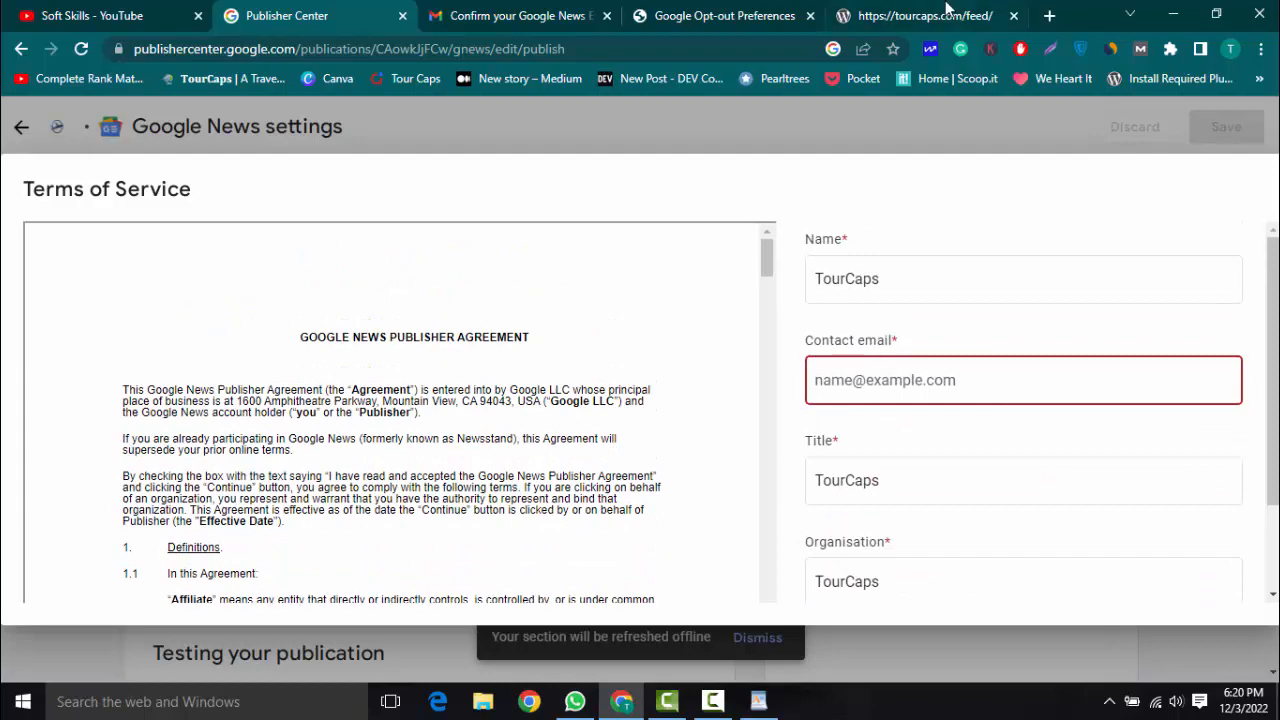
{"action": "left_click", "coordinate": [780, 12]}
{"action": "left_click", "coordinate": [553, 12]}
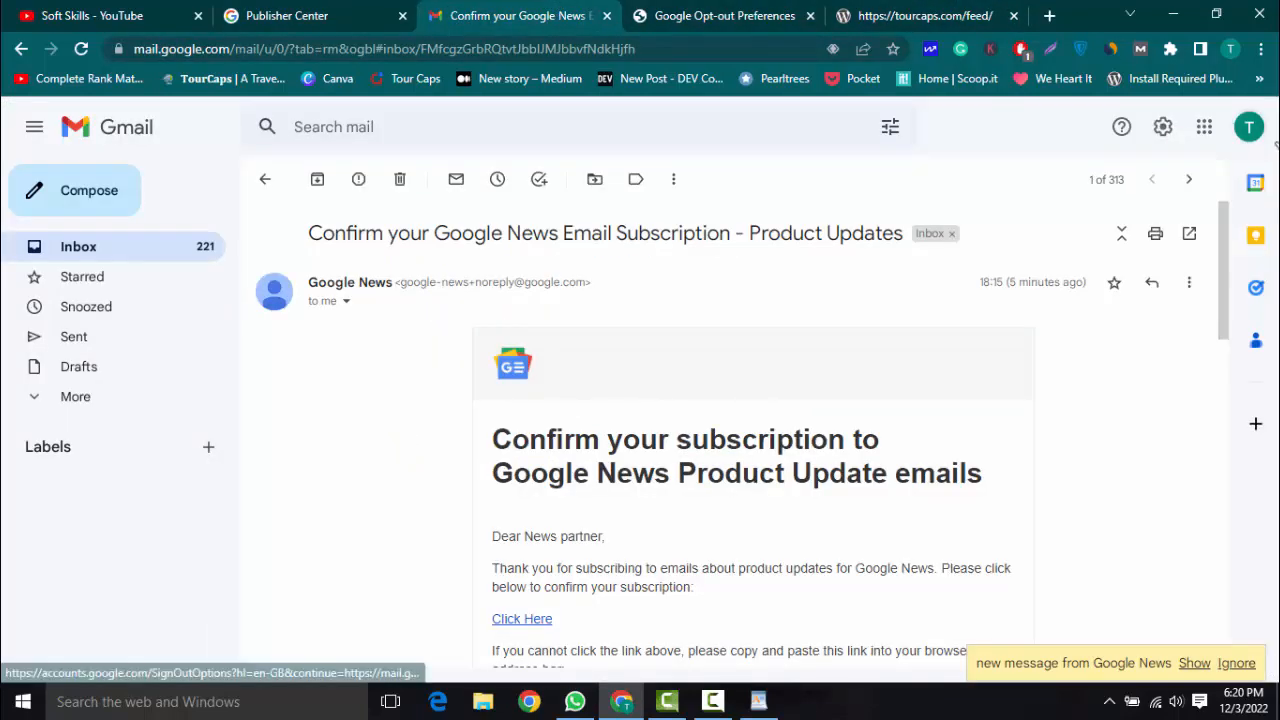
{"action": "left_click", "coordinate": [1248, 127]}
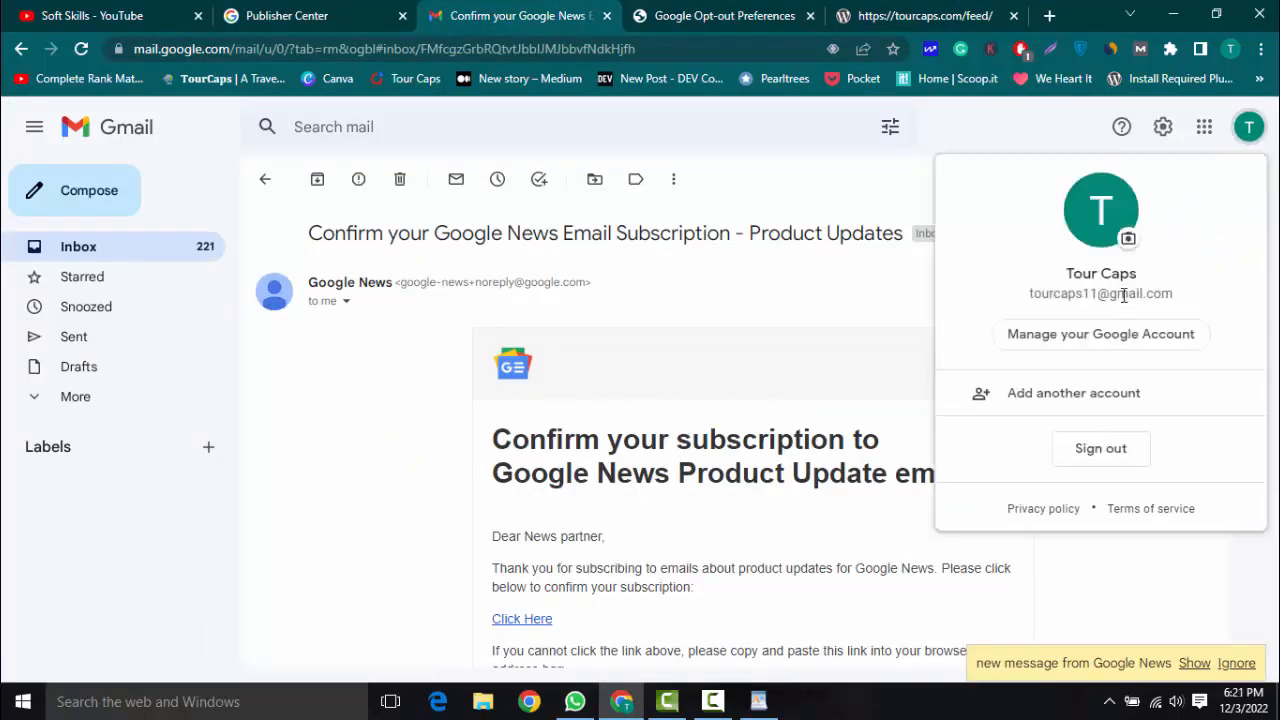
{"action": "triple_click", "coordinate": [1124, 294]}
{"action": "left_click", "coordinate": [897, 16]}
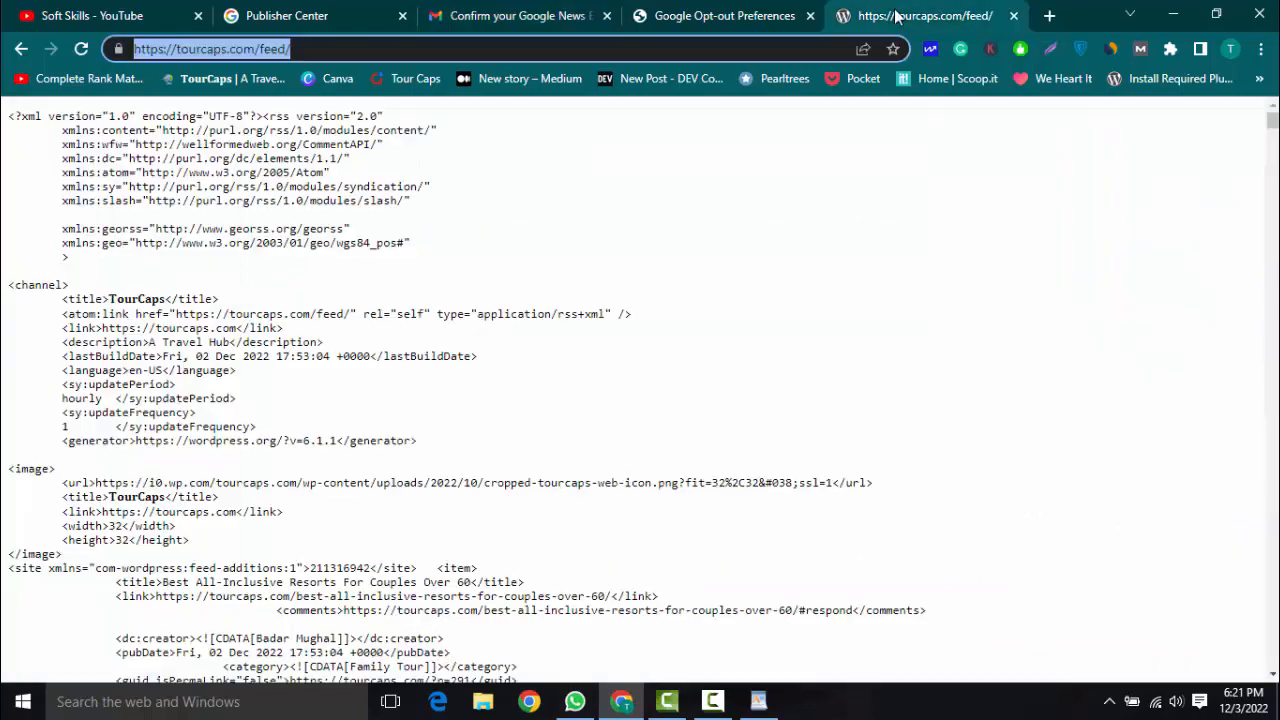
{"action": "left_click", "coordinate": [745, 14]}
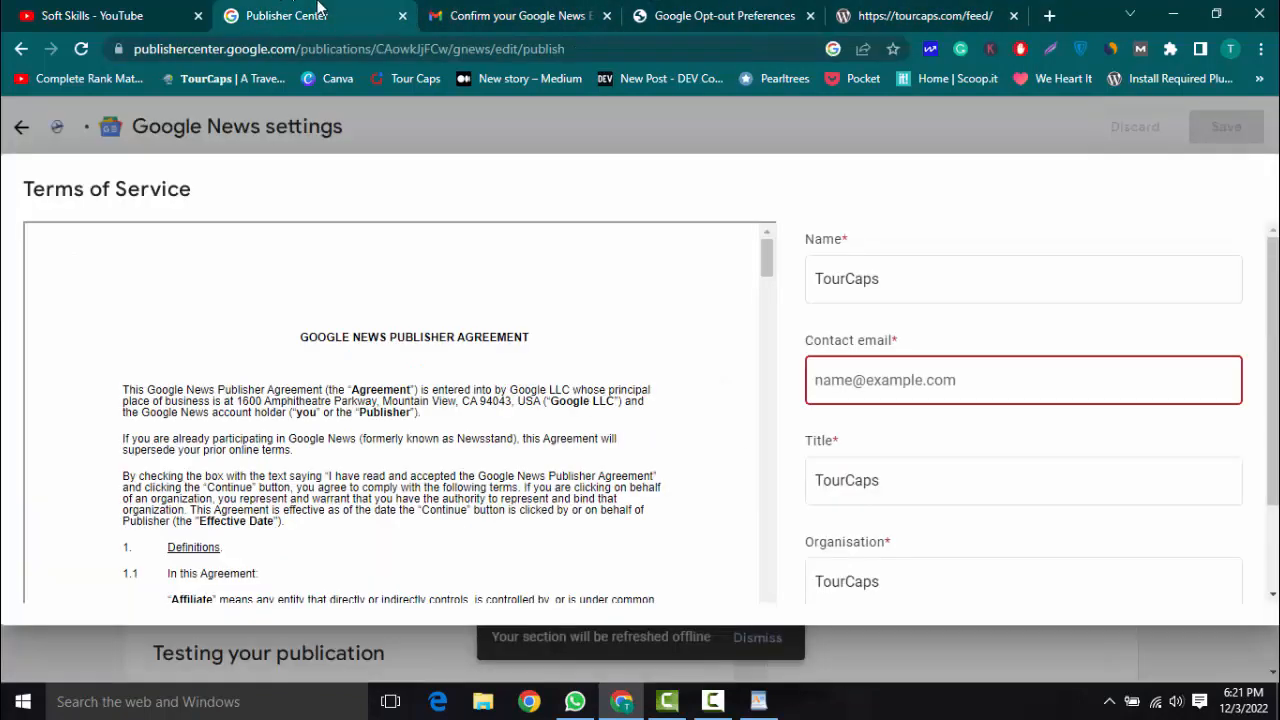
{"action": "left_click", "coordinate": [282, 14]}
{"action": "left_click", "coordinate": [945, 372]}
{"action": "key", "text": "ctrl+v"}
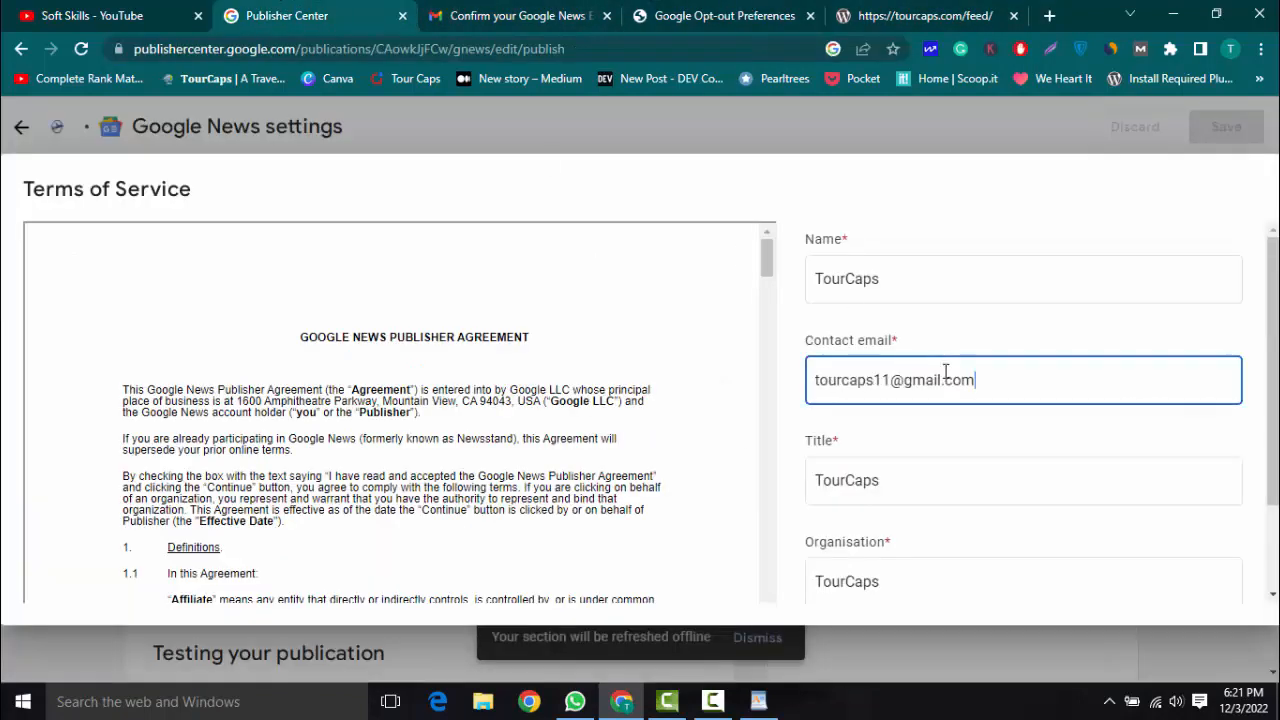
- Check the completed Terms of Service form and submit it
{"action": "left_click", "coordinate": [797, 340]}
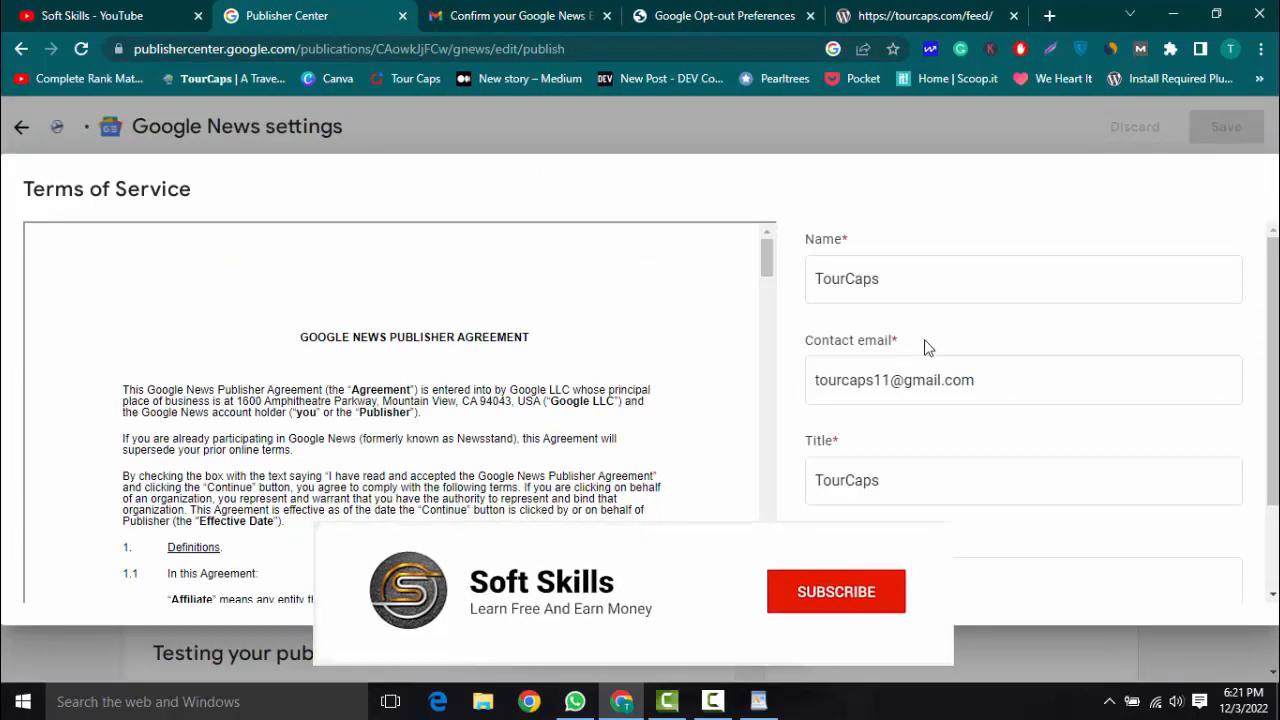
{"action": "scroll", "coordinate": [926, 346], "scroll_direction": "down", "scroll_amount": 2}
{"action": "scroll", "coordinate": [927, 346], "scroll_direction": "up", "scroll_amount": 2}
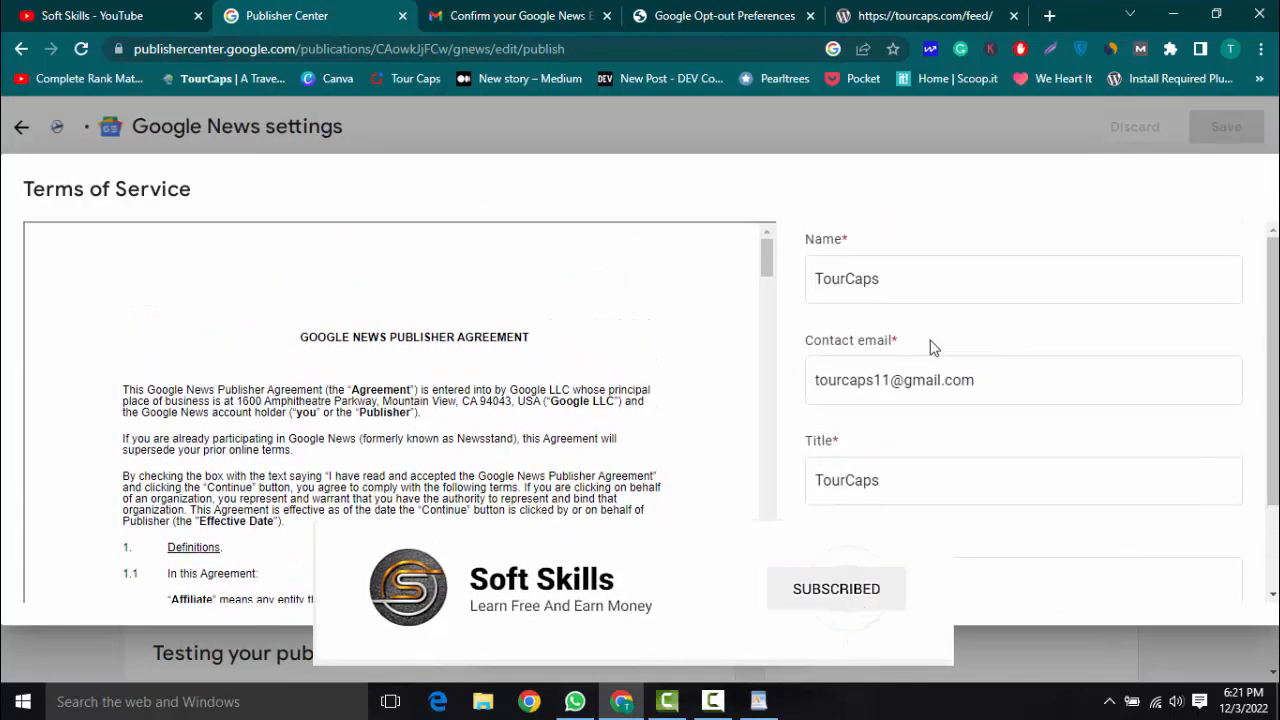
{"action": "scroll", "coordinate": [1114, 449], "scroll_direction": "down", "scroll_amount": 2}
{"action": "left_click", "coordinate": [1205, 578]}
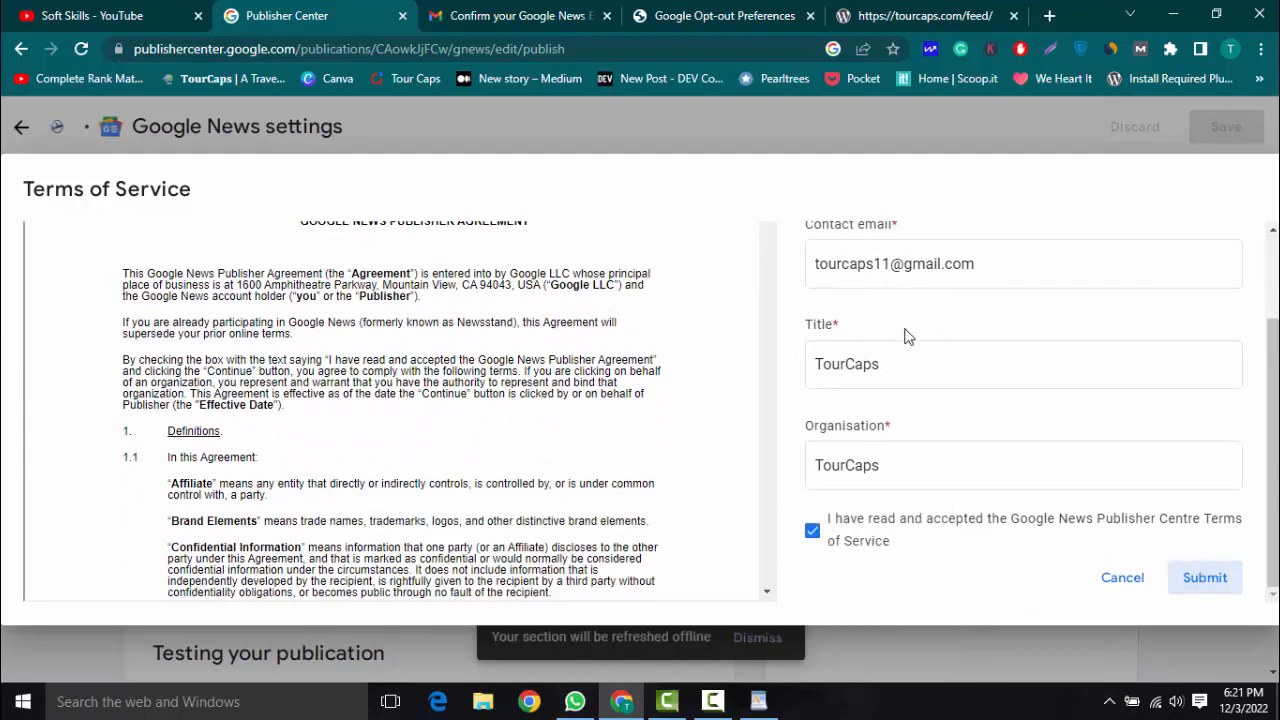
- Switch to the Google opt-in page and confirm the sign-up for Publisher updates messages
{"action": "left_click", "coordinate": [720, 15]}
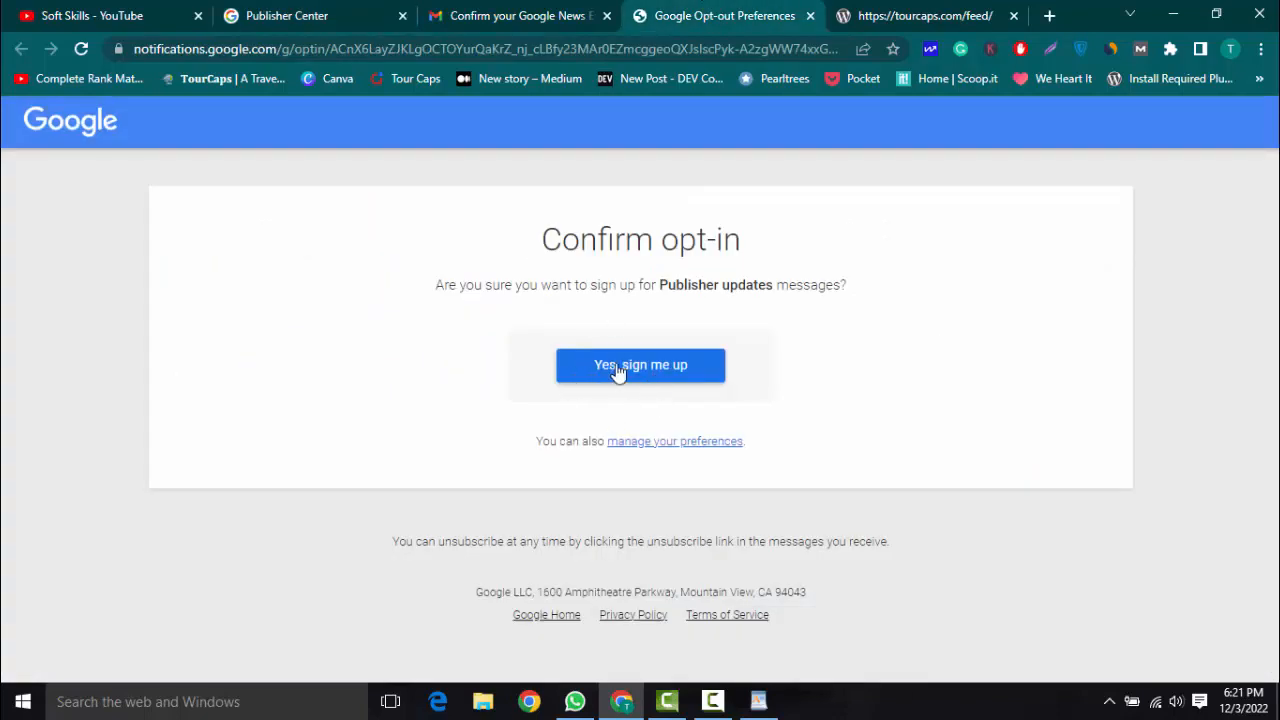
{"action": "left_click", "coordinate": [655, 374]}
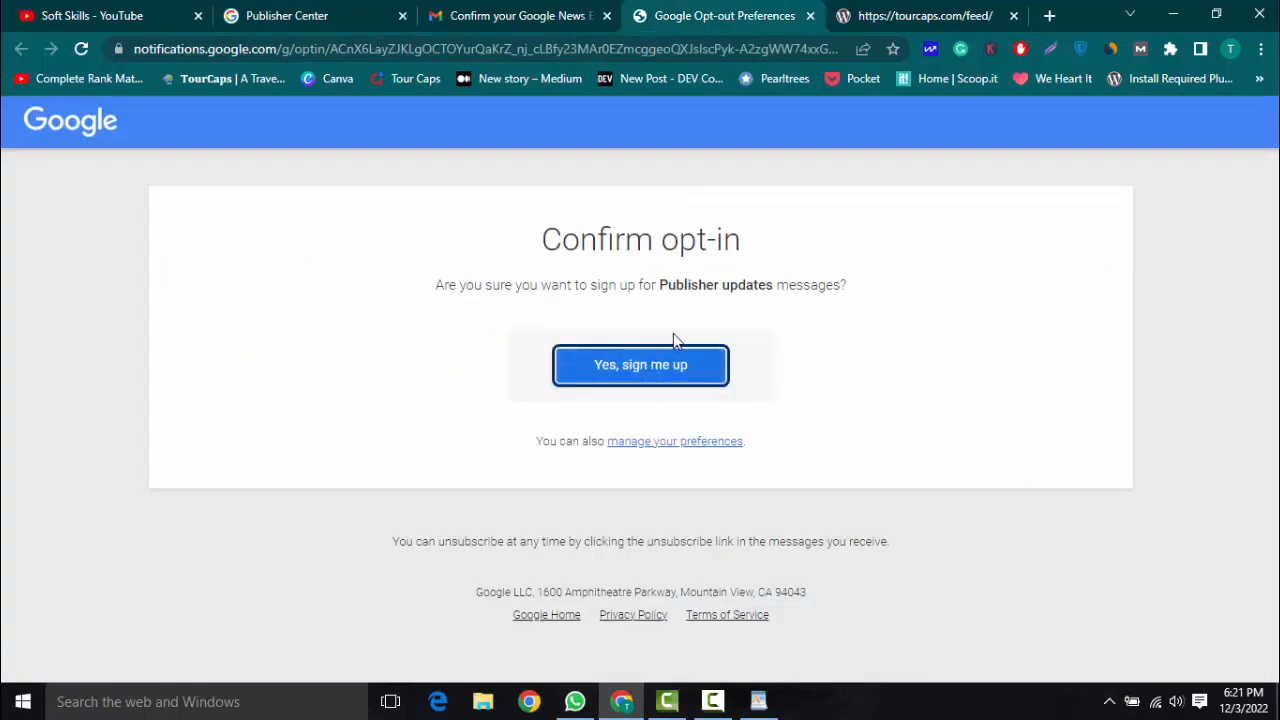
{"action": "left_click", "coordinate": [627, 382]}
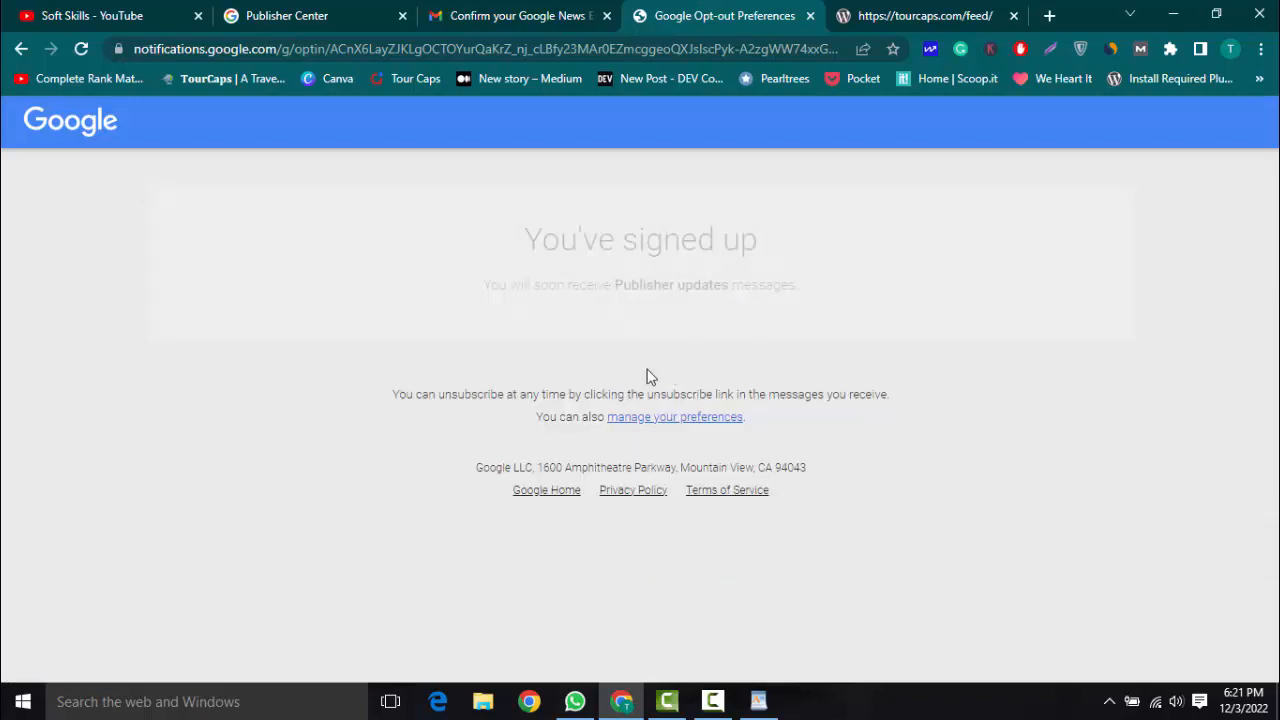
{"action": "left_click_drag", "start_coordinate": [517, 243], "coordinate": [839, 313]}
{"action": "left_click", "coordinate": [839, 312]}
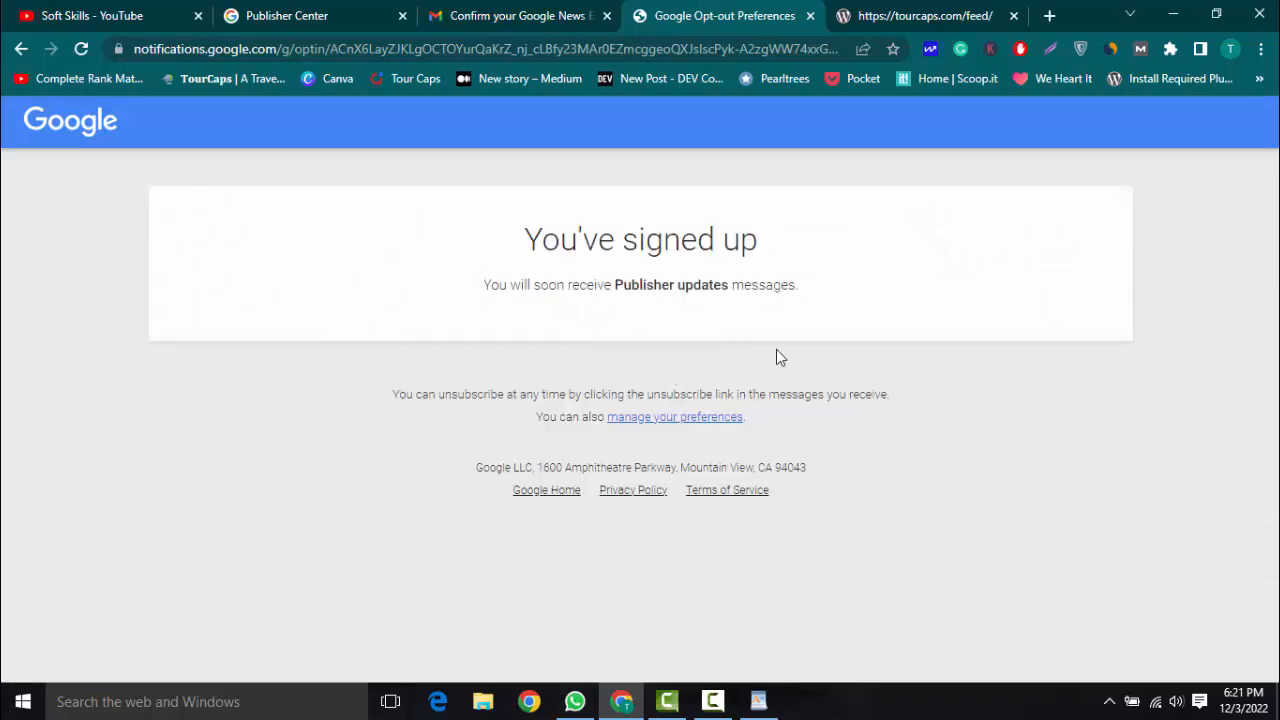
{"action": "left_click_drag", "start_coordinate": [530, 238], "coordinate": [790, 283]}
- Return to Publisher Center, publish TourCaps to submit it for Google News review, and acknowledge the submission notice
{"action": "left_click", "coordinate": [922, 14]}
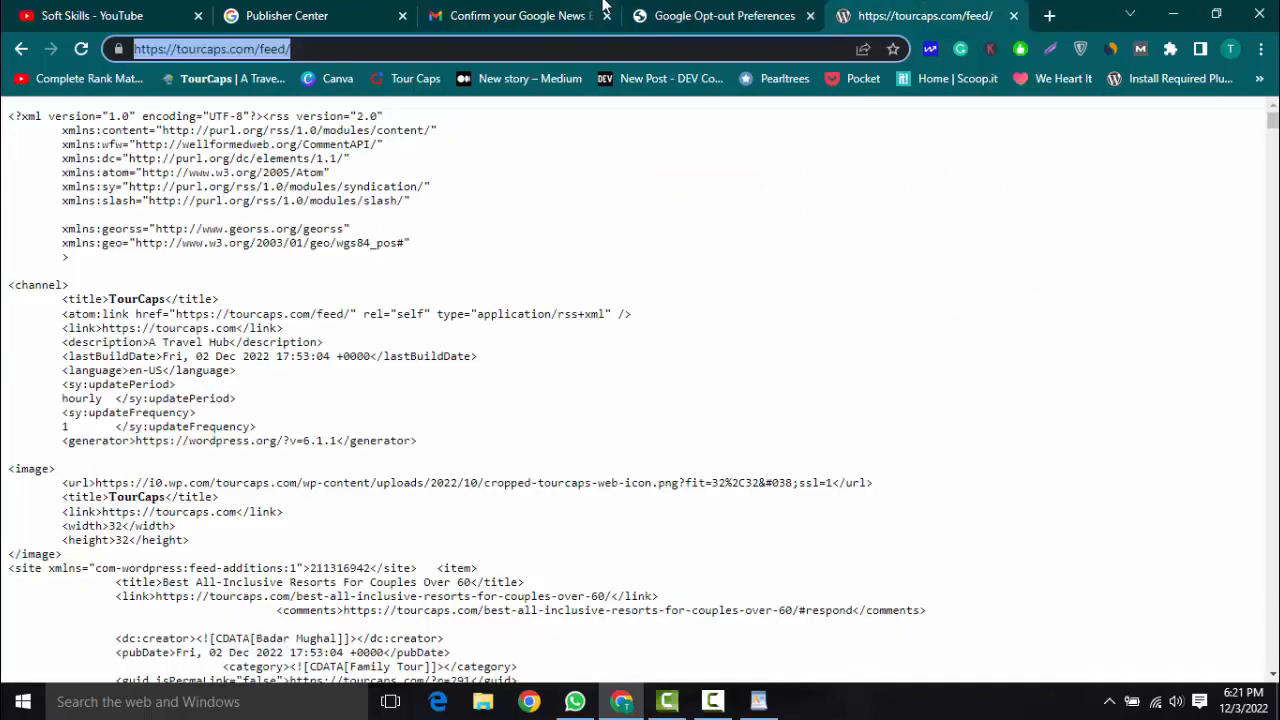
{"action": "left_click", "coordinate": [300, 14]}
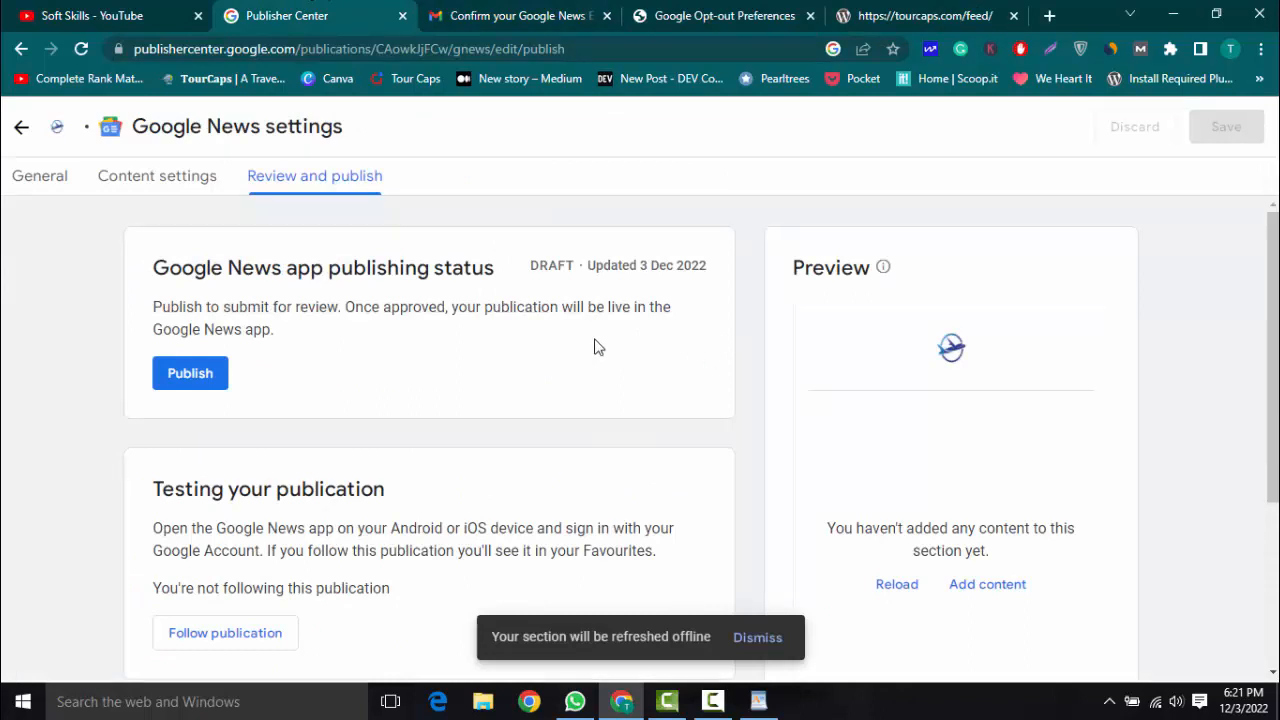
{"action": "scroll", "coordinate": [594, 346], "scroll_direction": "down", "scroll_amount": 2}
{"action": "scroll", "coordinate": [594, 346], "scroll_direction": "up", "scroll_amount": 2}
{"action": "left_click_drag", "start_coordinate": [142, 318], "coordinate": [340, 351]}
{"action": "left_click", "coordinate": [303, 363]}
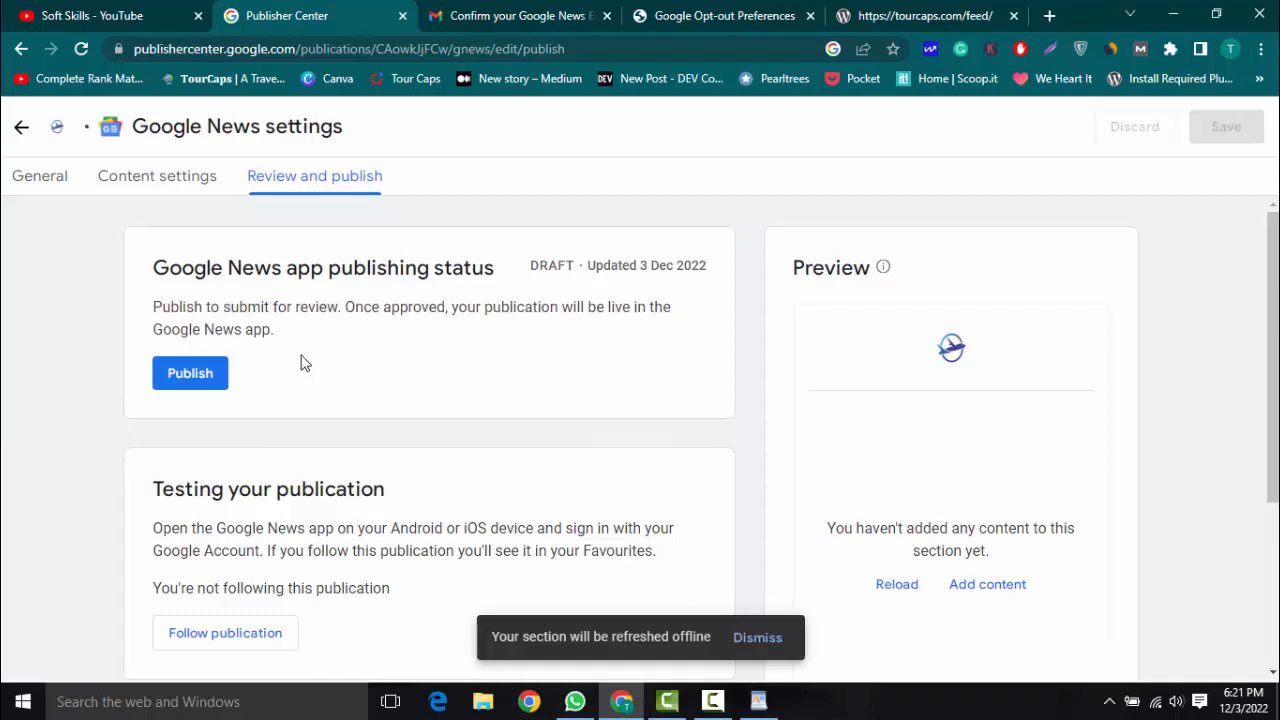
{"action": "left_click", "coordinate": [205, 375]}
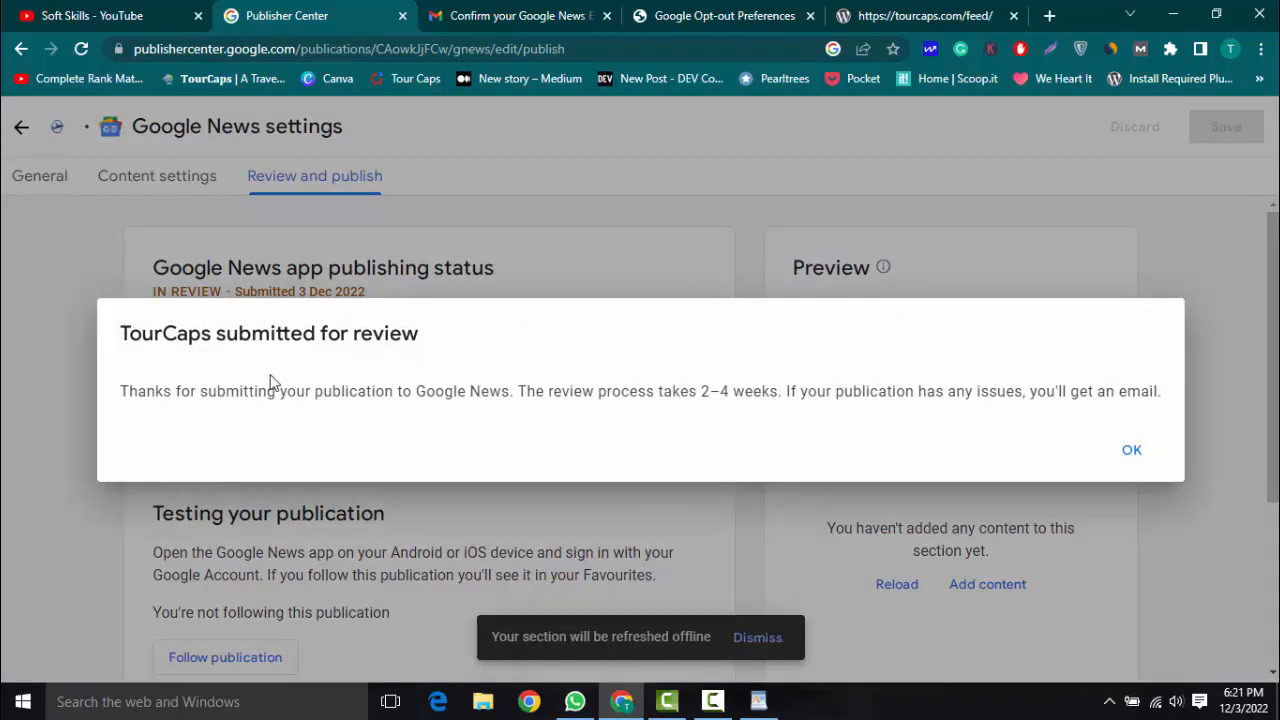
{"action": "left_click_drag", "start_coordinate": [155, 391], "coordinate": [1146, 390]}
{"action": "left_click", "coordinate": [1136, 452]}
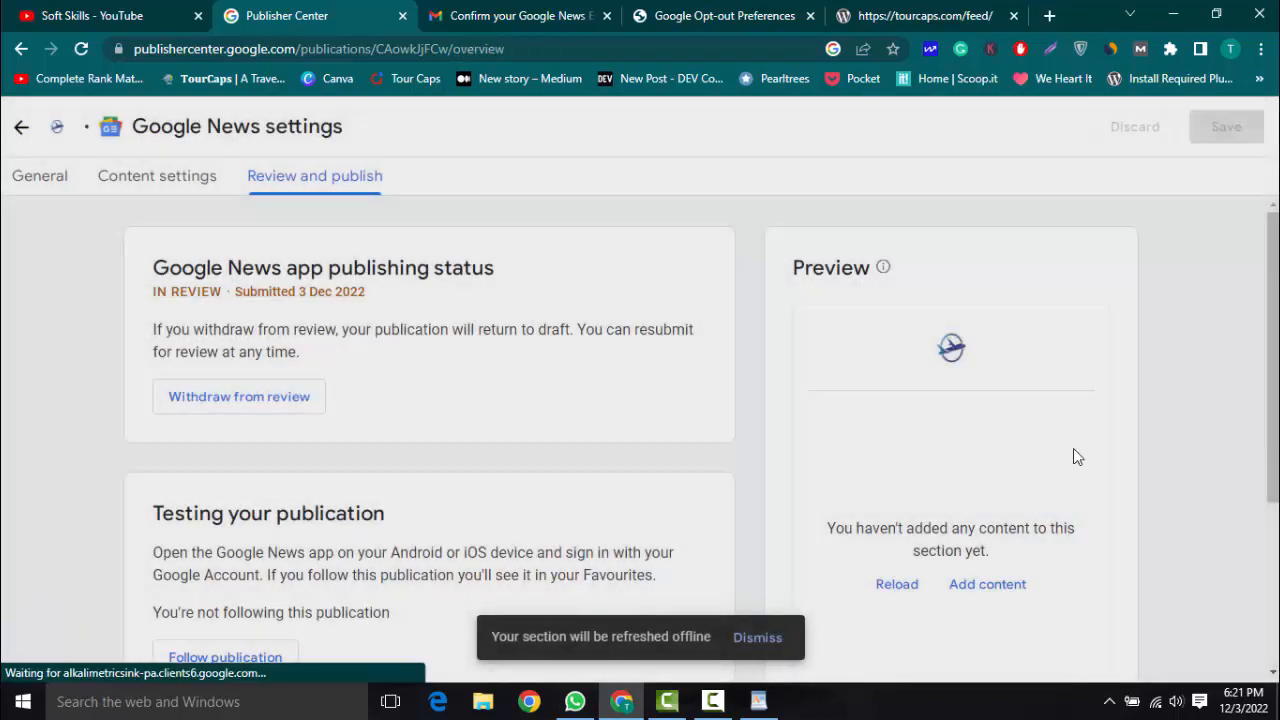
- Check the Google News review status on the TourCaps overview, and switch to the Soft Skills YouTube channel page
{"action": "scroll", "coordinate": [560, 406], "scroll_direction": "down", "scroll_amount": 1}
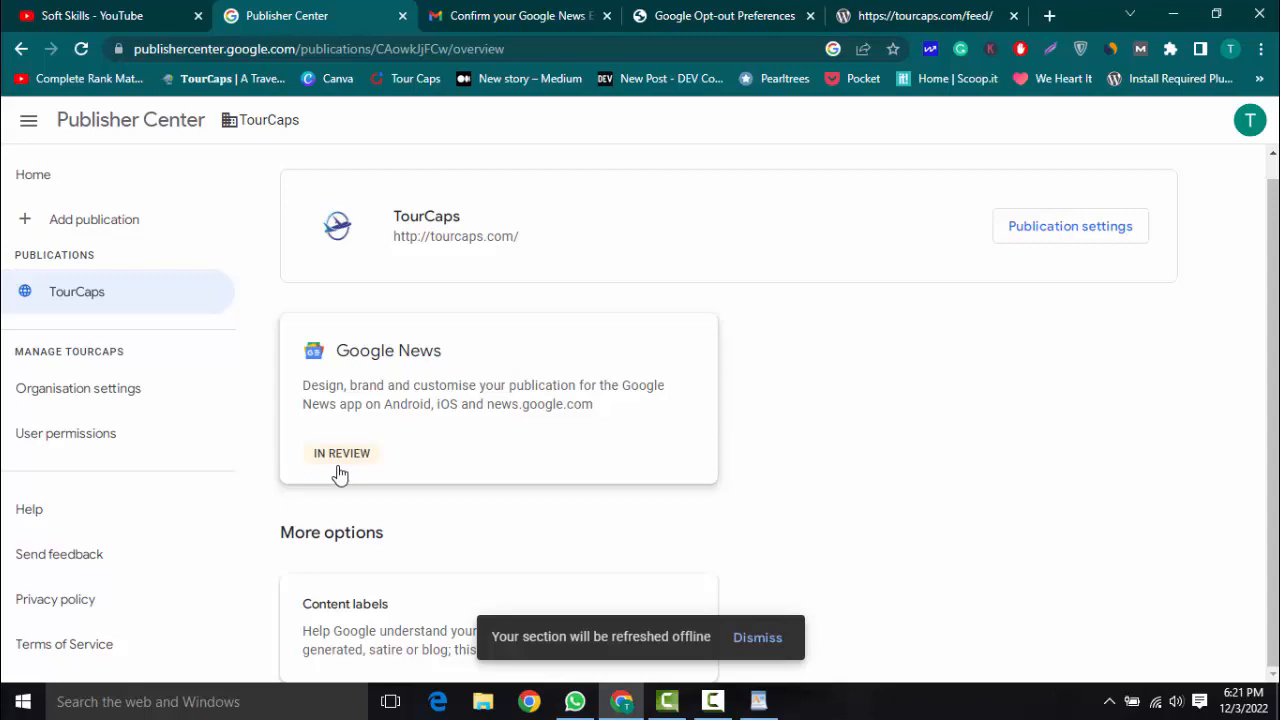
{"action": "scroll", "coordinate": [340, 475], "scroll_direction": "up", "scroll_amount": 1}
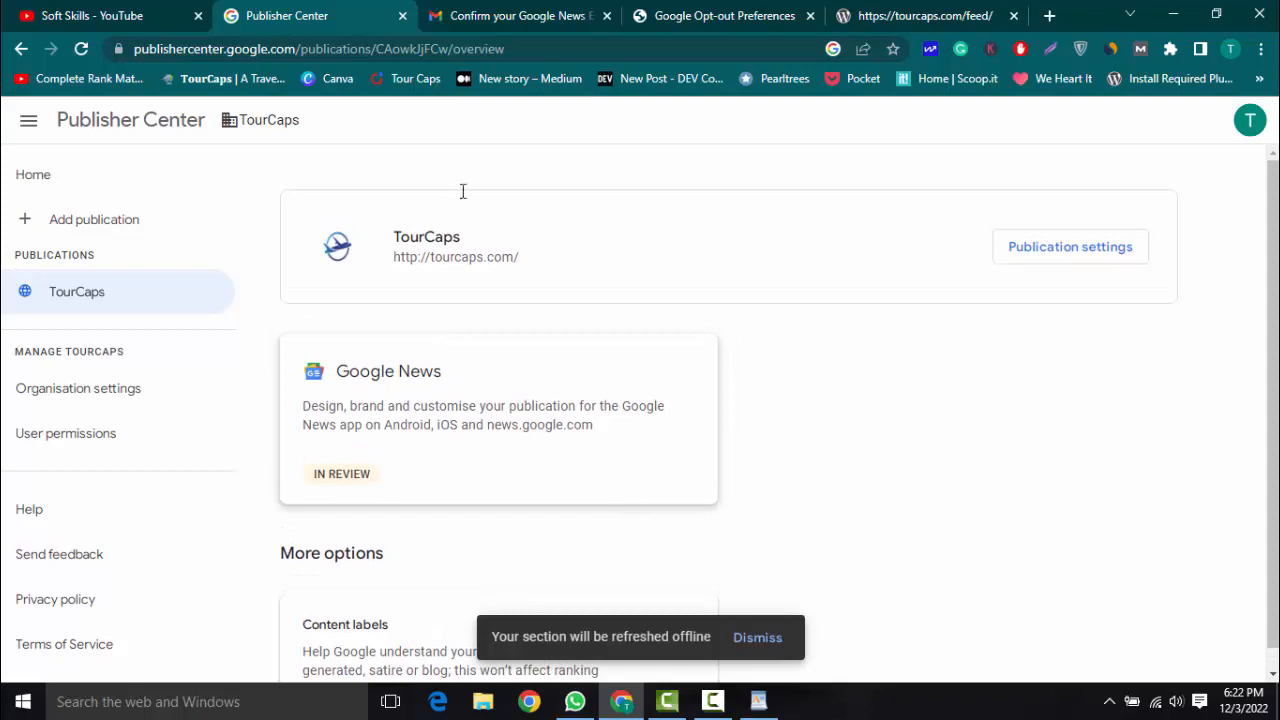
{"action": "left_click", "coordinate": [104, 12]}
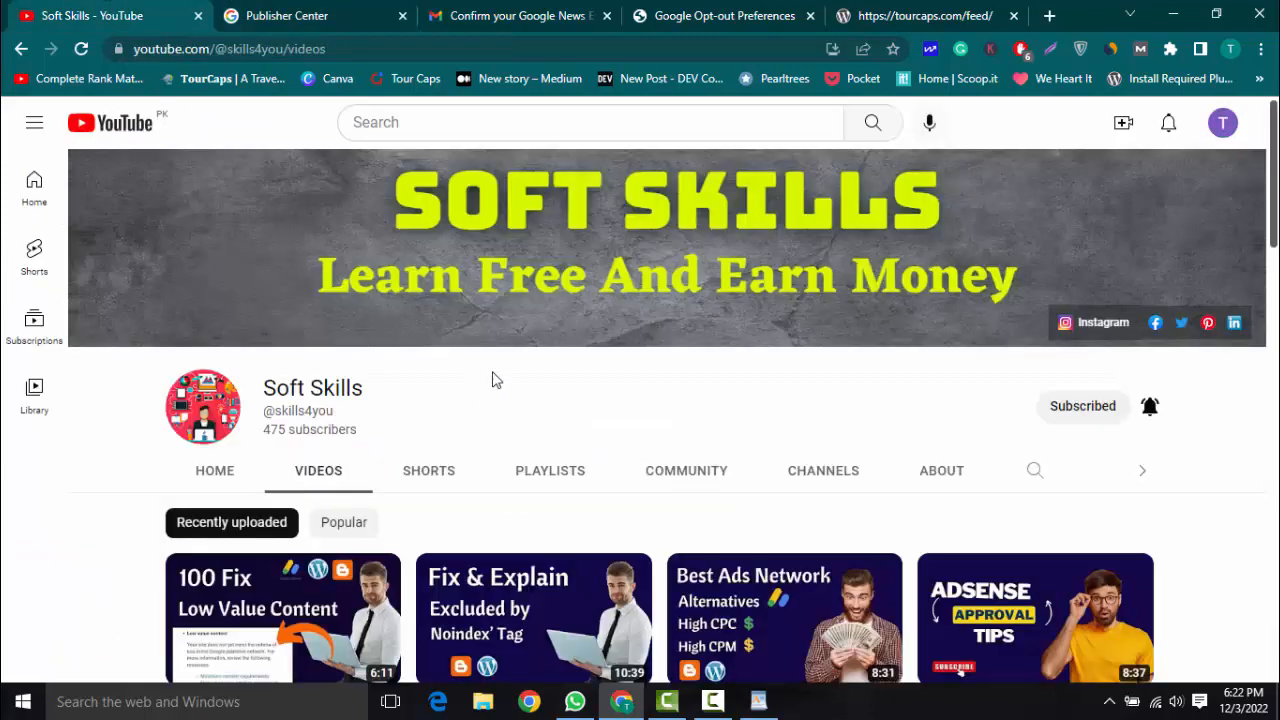